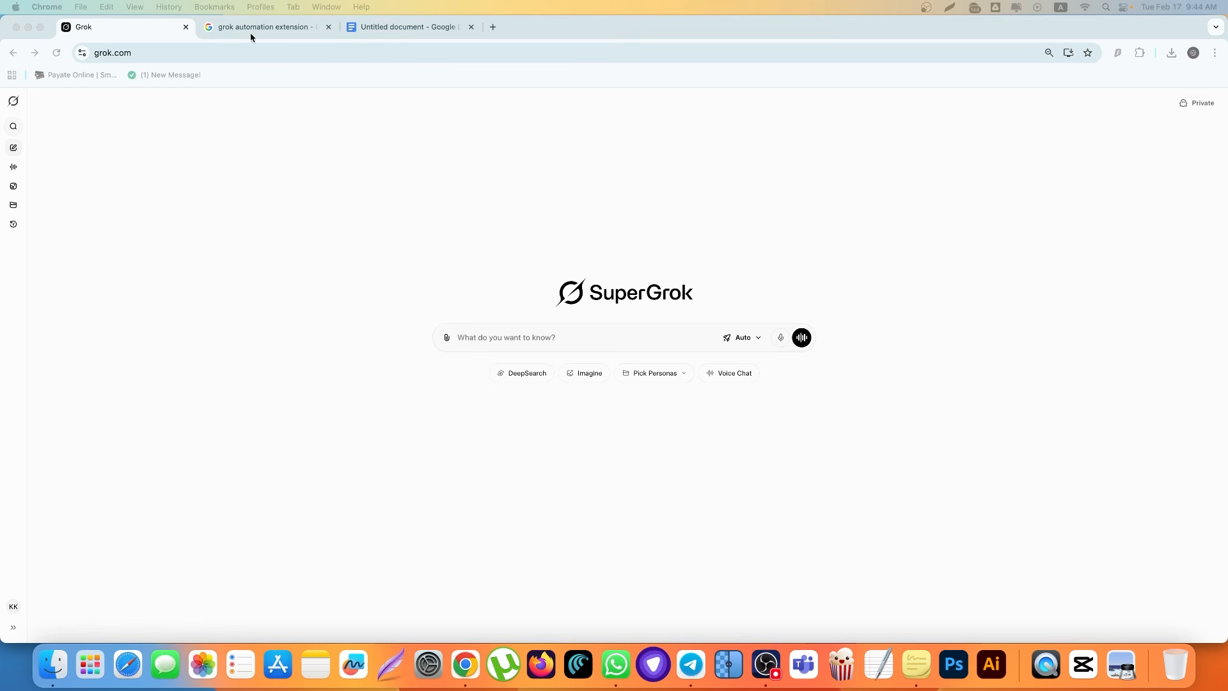
# - Install the Grok Automation - Auto Grok on Grok.com extension from the Chrome Web Store and dismiss its update notice
pyautogui.click(251, 28)
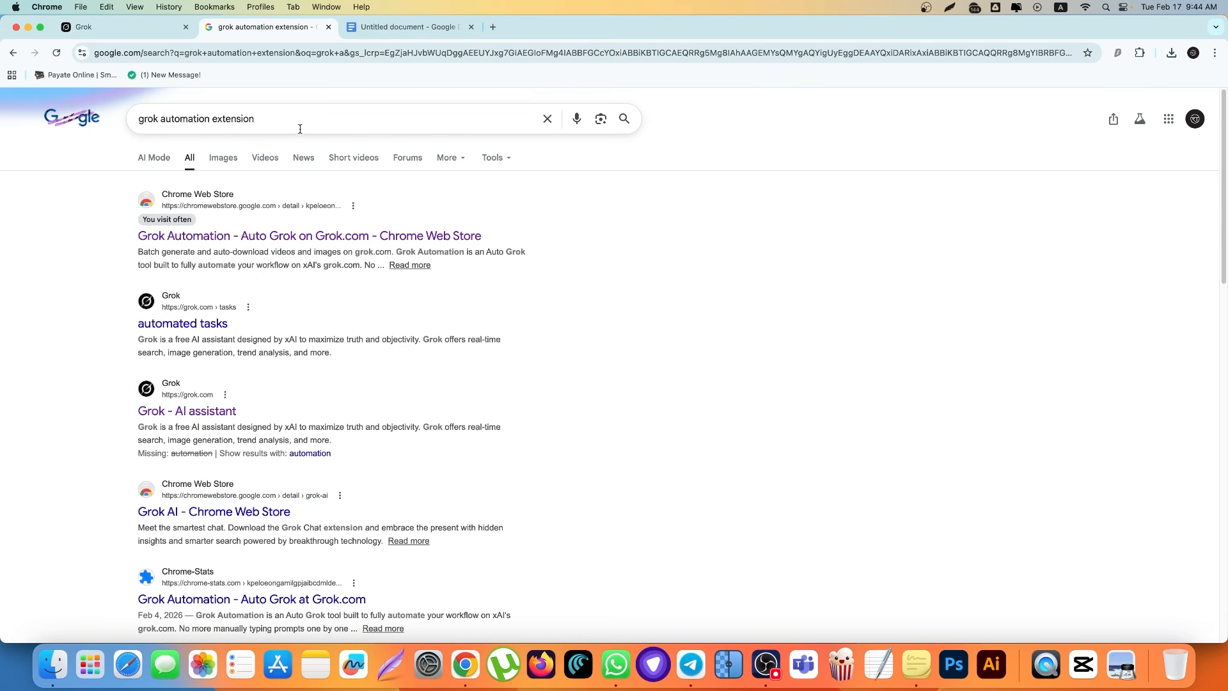
pyautogui.click(464, 236)
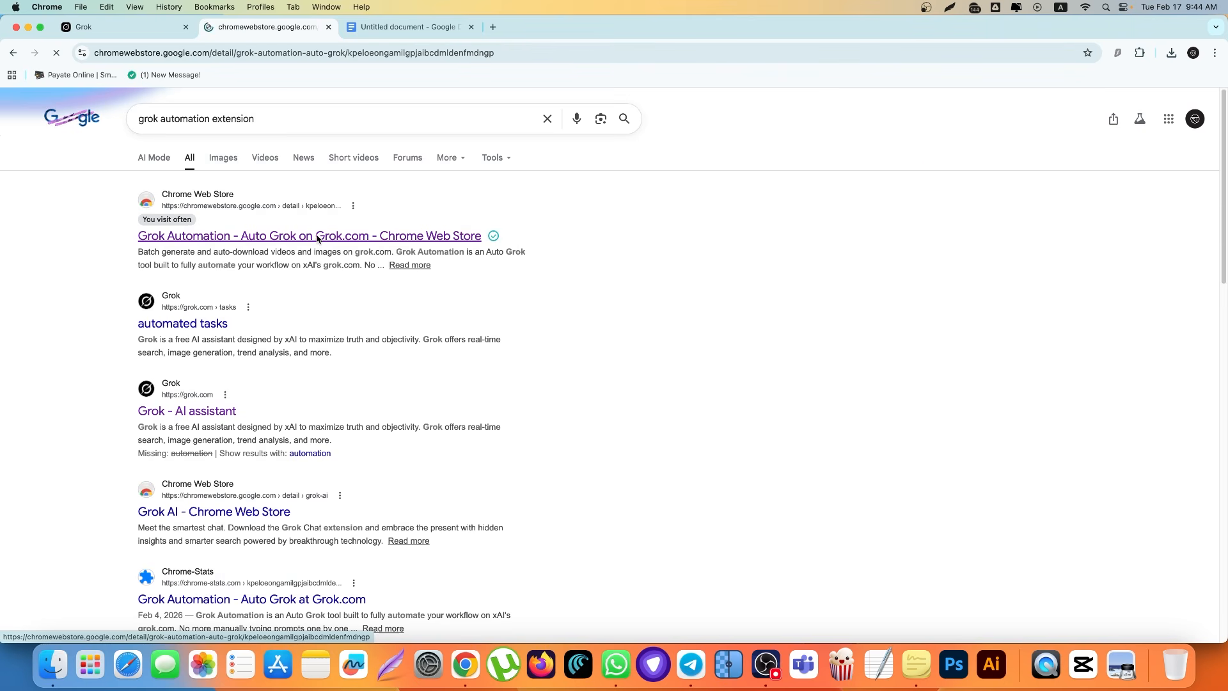
pyautogui.click(898, 182)
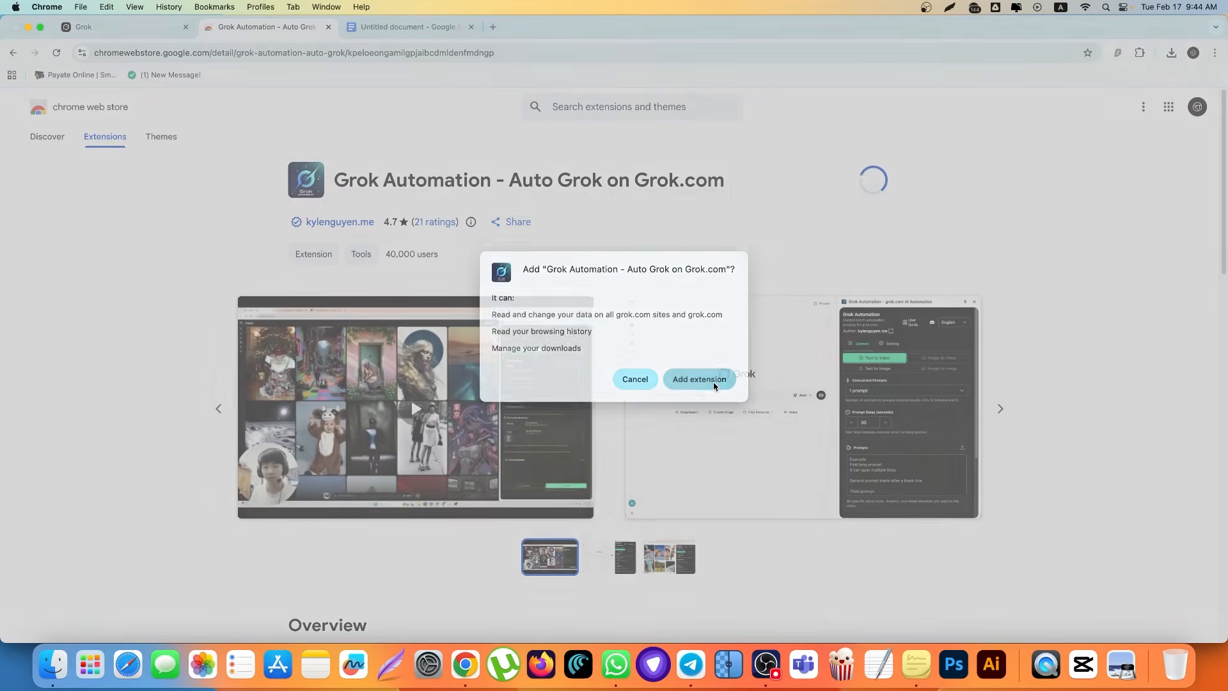
pyautogui.click(714, 385)
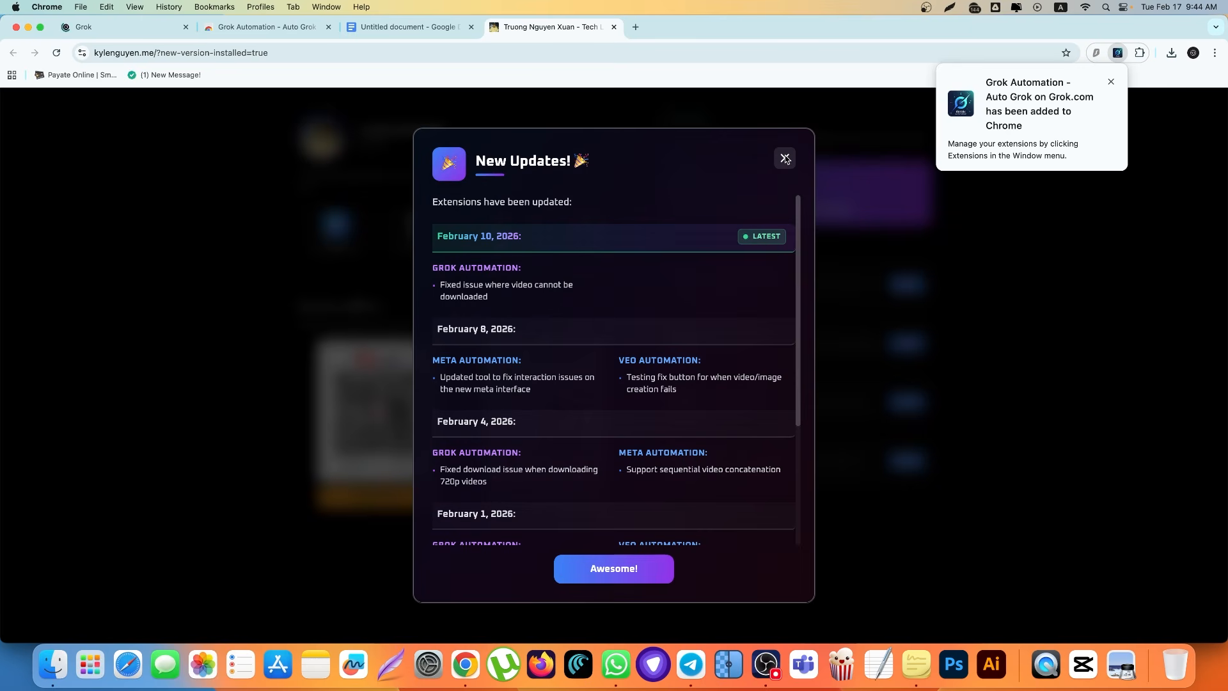
pyautogui.click(784, 159)
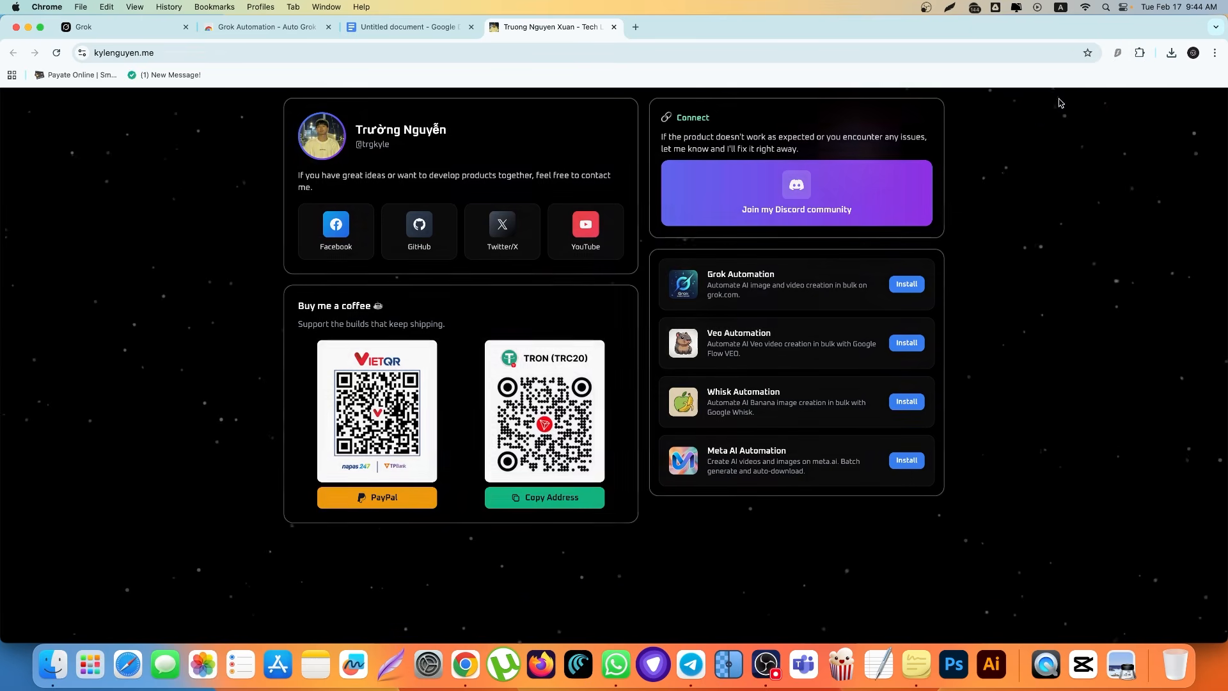
# - Pin the Grok Automation extension to the browser and open its side panel on the Grok page
pyautogui.click(1140, 54)
pyautogui.click(1097, 203)
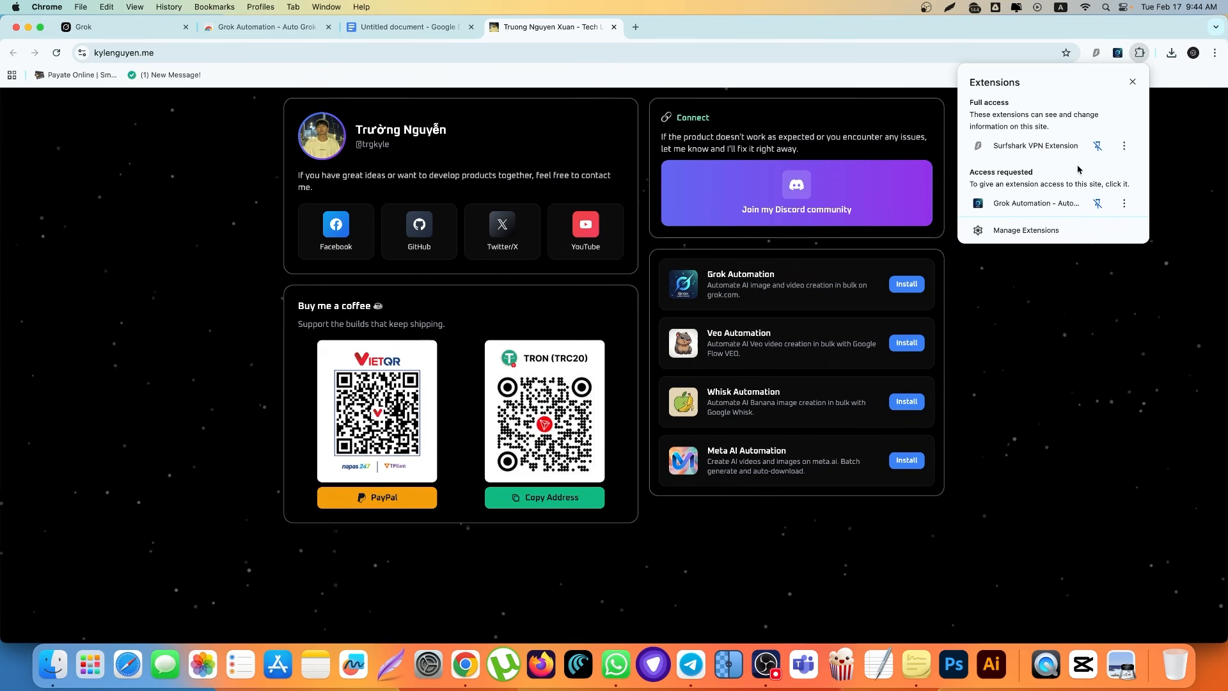
pyautogui.click(1117, 52)
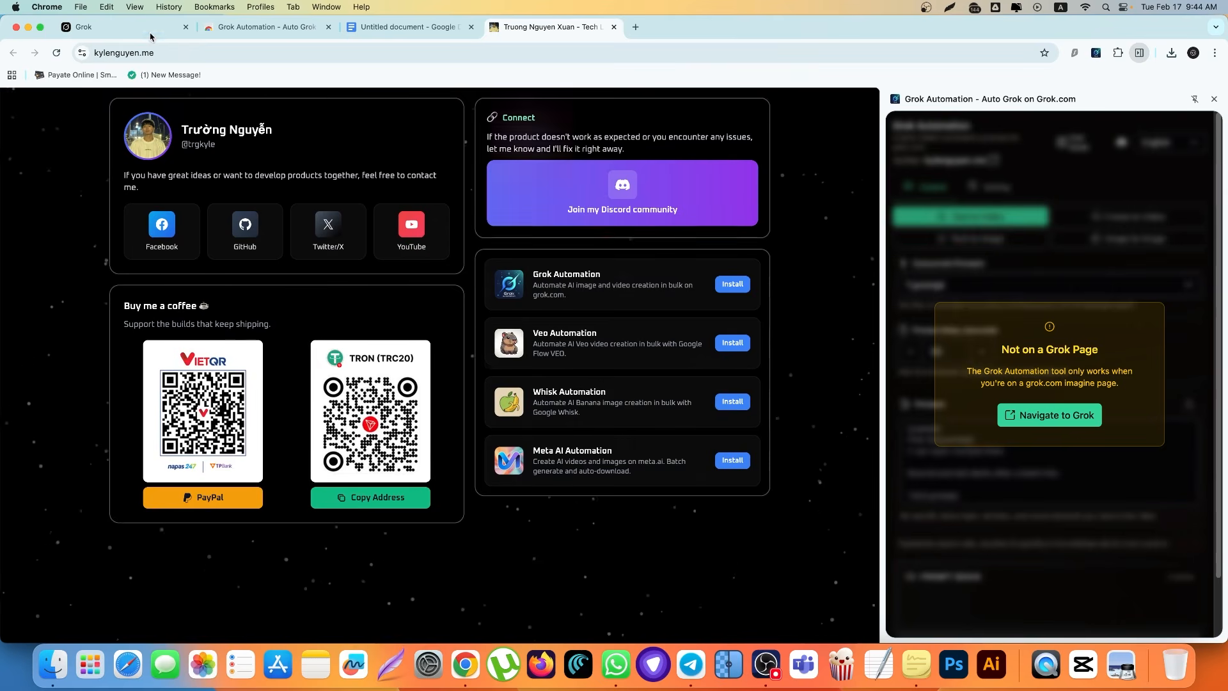
pyautogui.click(112, 26)
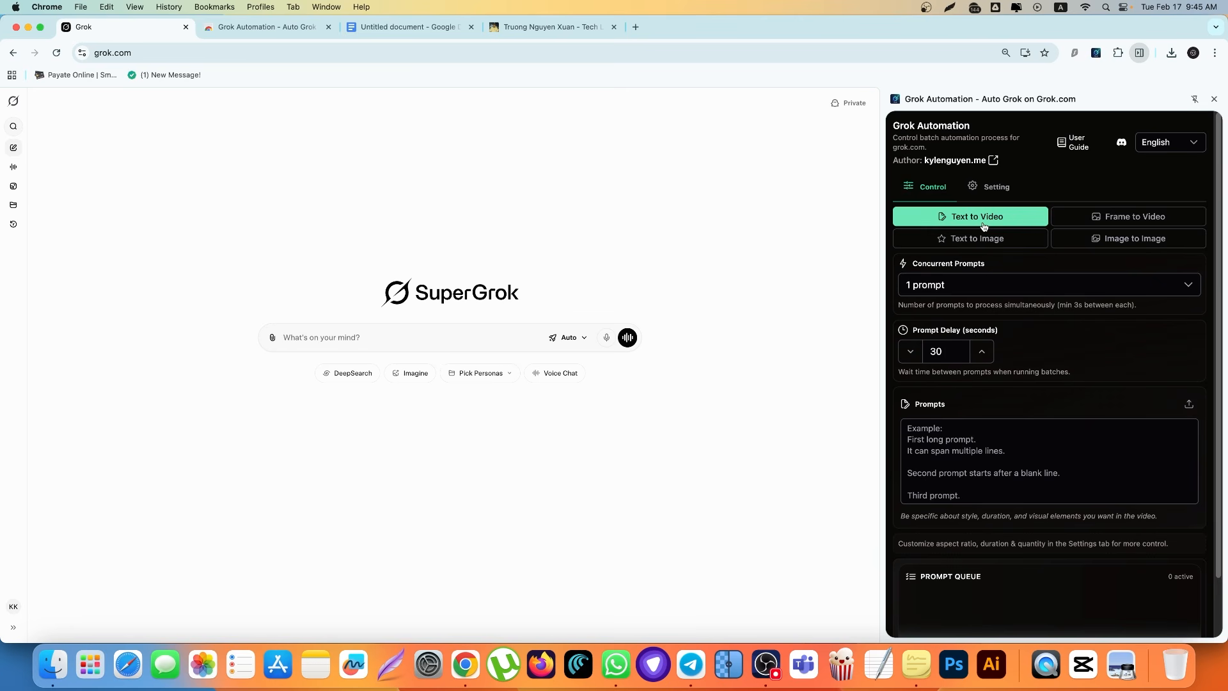
# - Compare the Frame to Video, Text to Image and Image to Image modes, finishing with Text to Image selected
pyautogui.click(1110, 219)
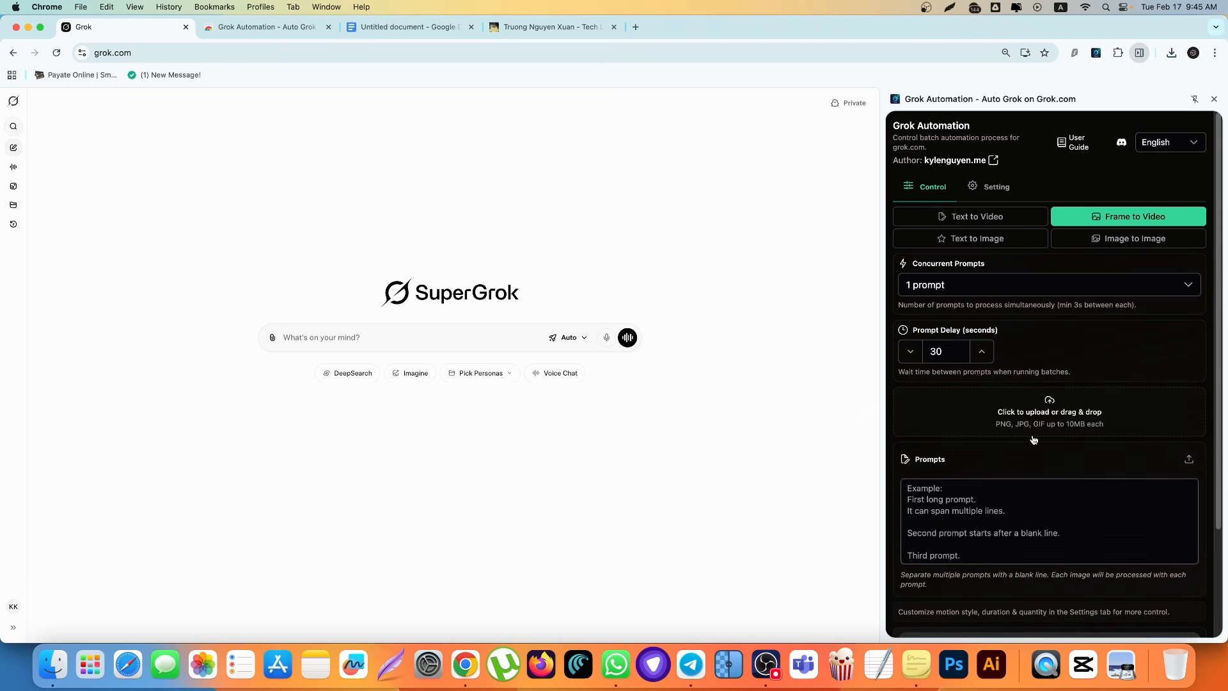
pyautogui.click(983, 242)
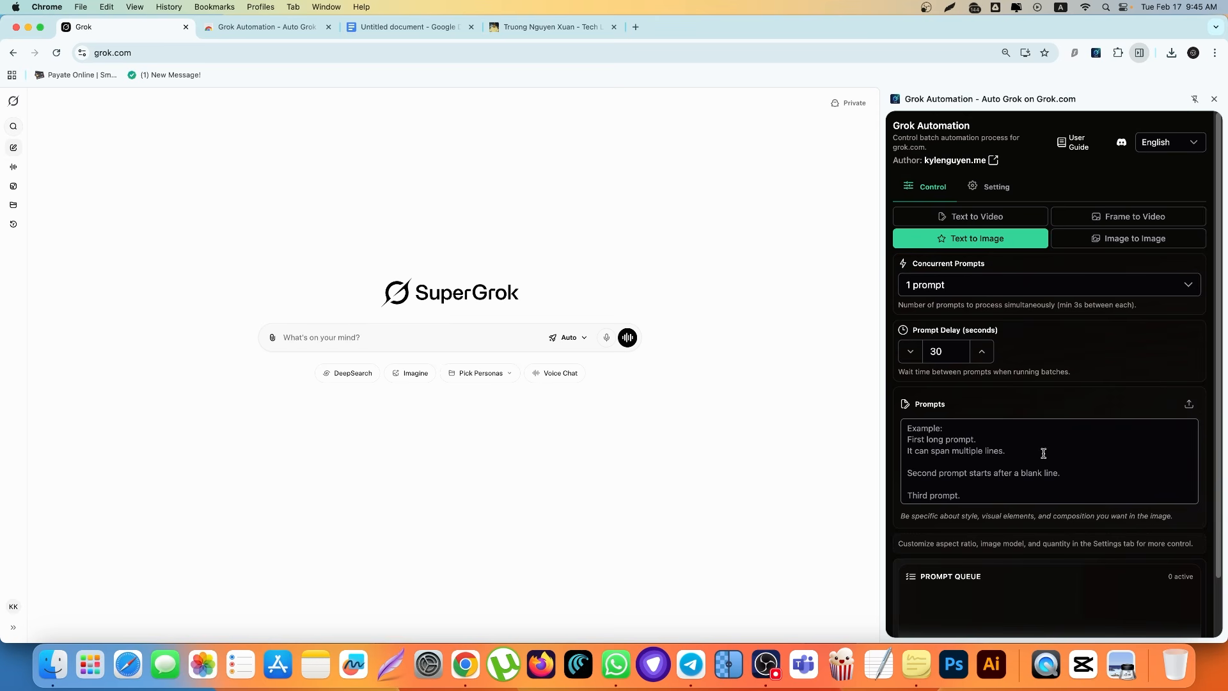
pyautogui.click(1119, 239)
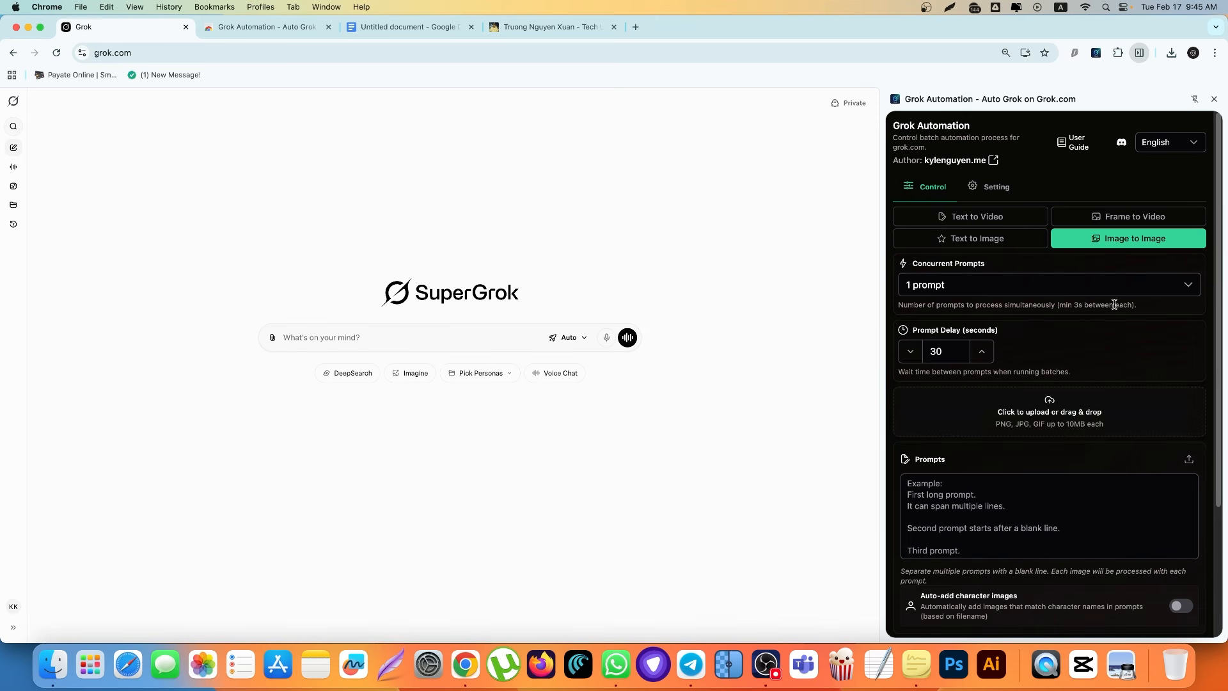
pyautogui.click(968, 243)
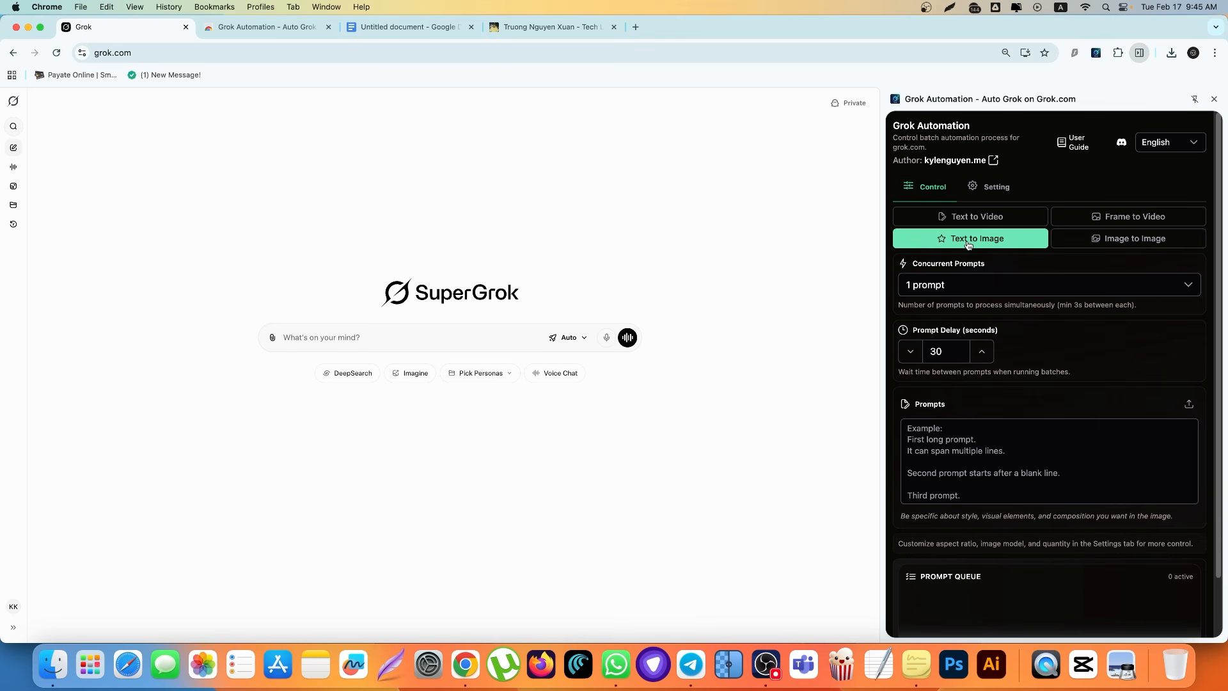
# - In the extension settings, set the default mode to Text to Image and keep the Default model
pyautogui.click(991, 187)
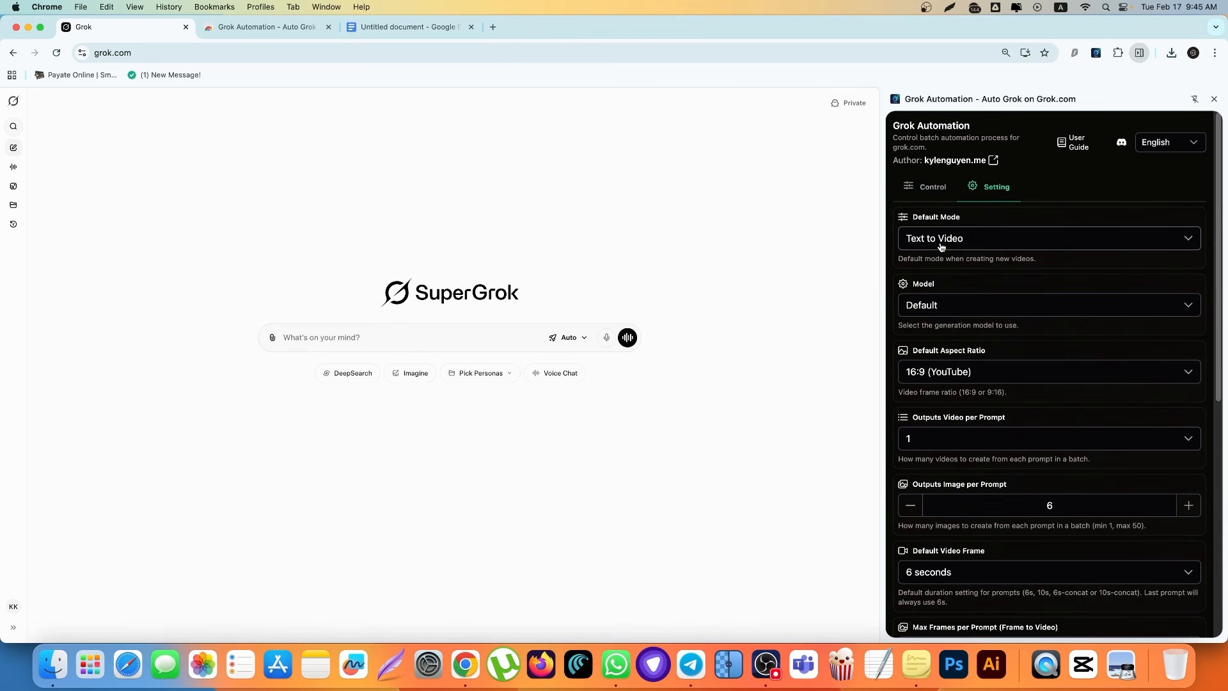
pyautogui.click(962, 245)
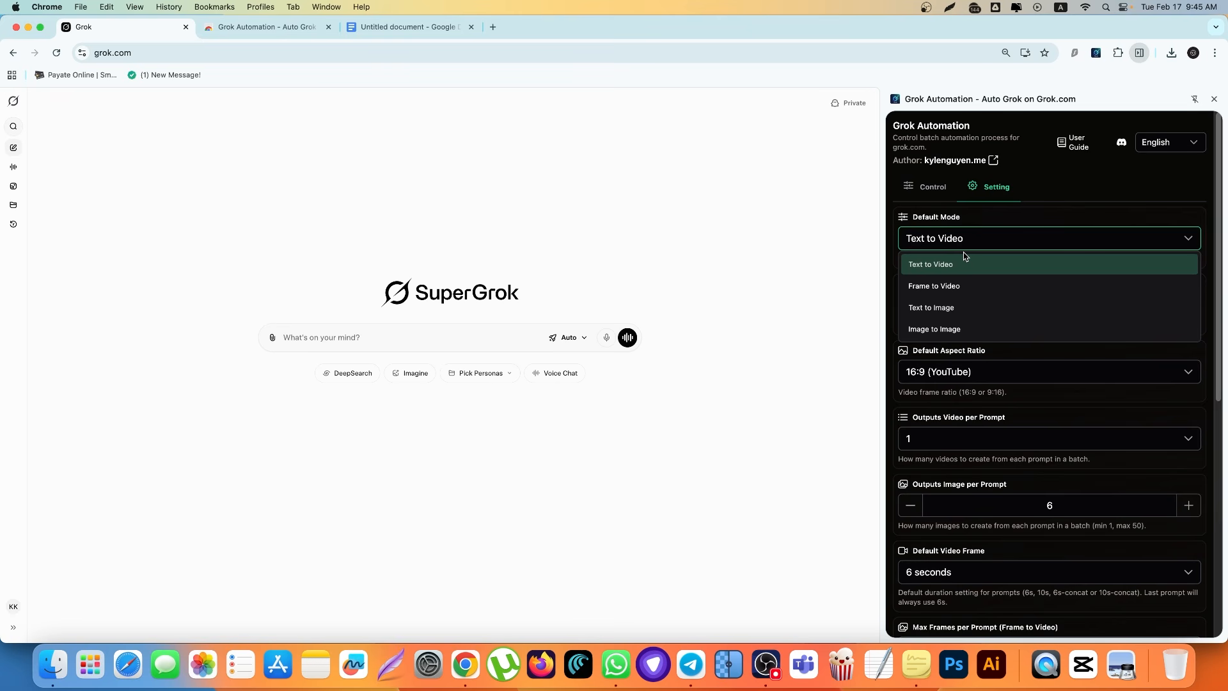
pyautogui.click(955, 308)
pyautogui.click(952, 312)
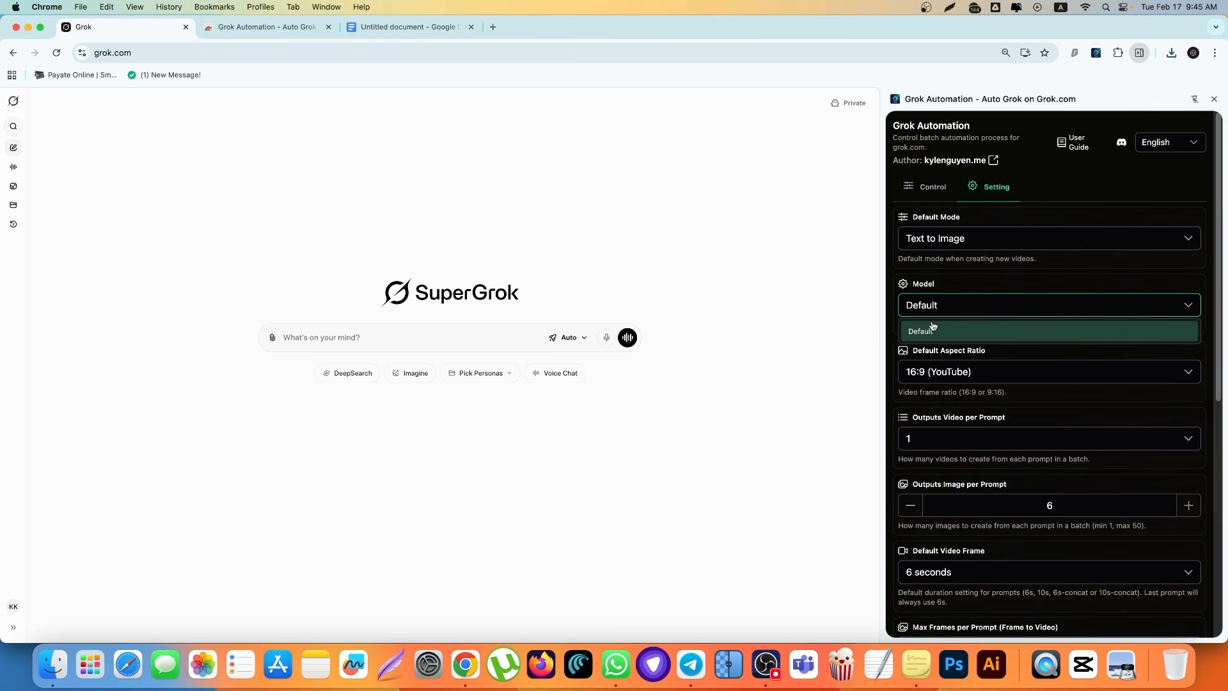
pyautogui.click(996, 306)
# - Keep the default aspect ratio at 16:9 (YouTube) and set the image outputs per prompt to 3
pyautogui.click(969, 378)
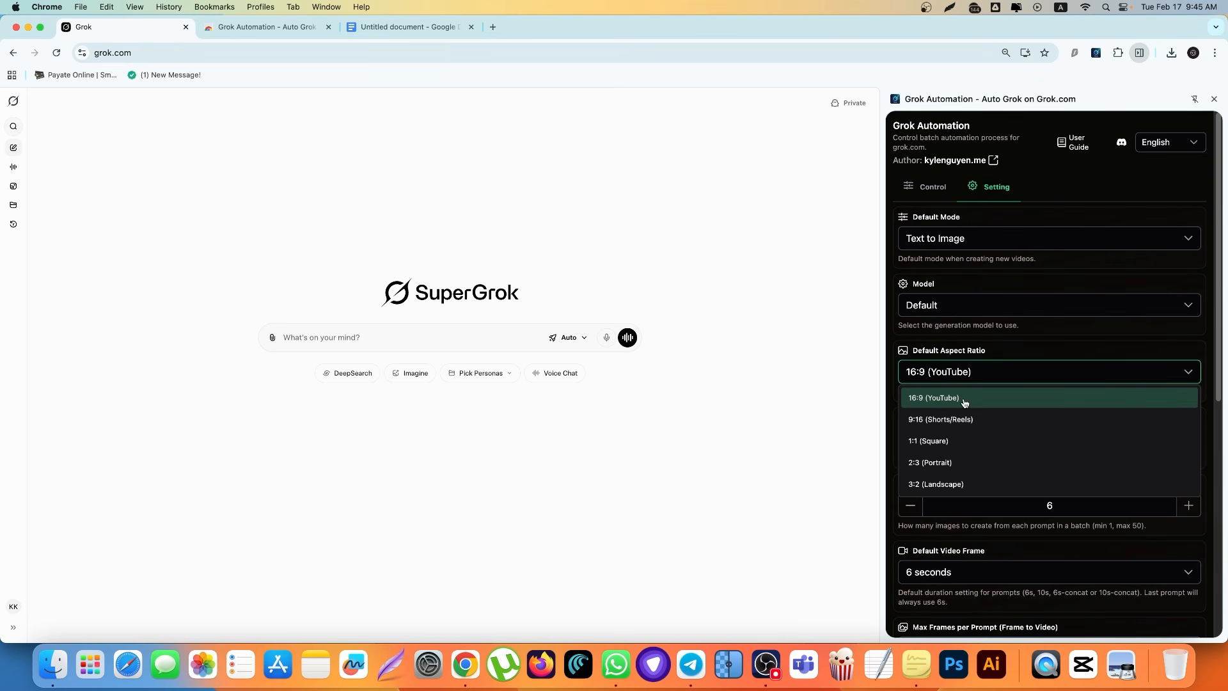
pyautogui.click(956, 376)
pyautogui.scroll(-2, 963, 365)
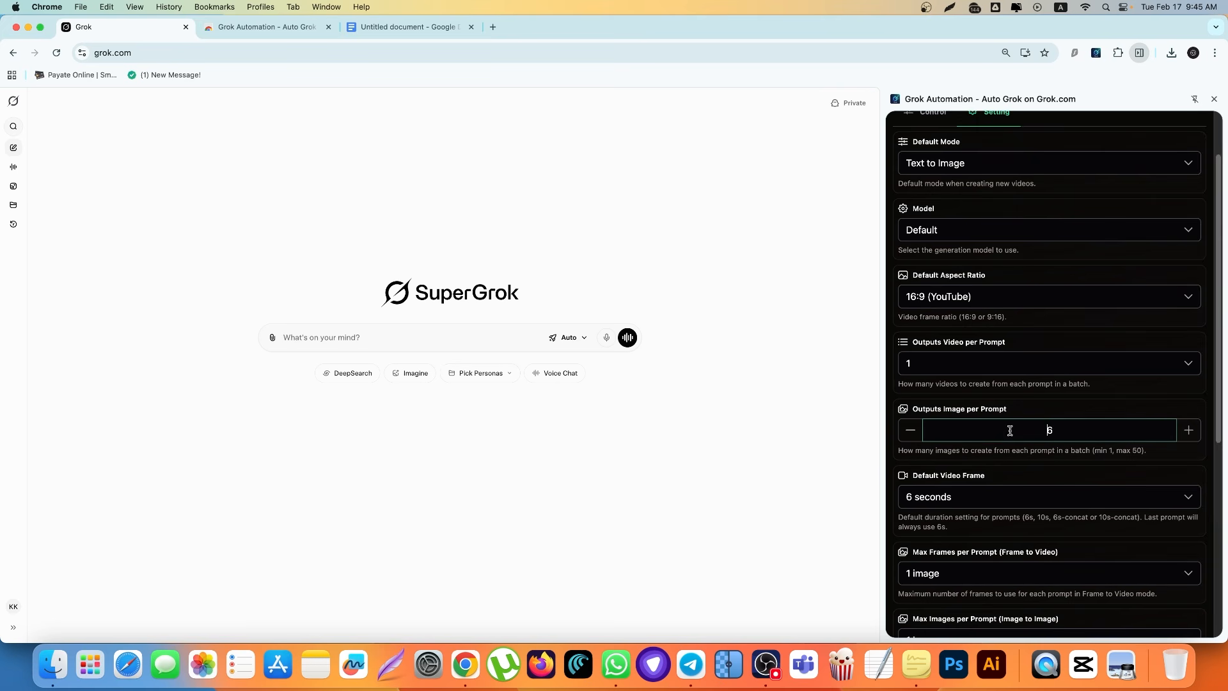
pyautogui.click(1077, 429)
pyautogui.write('3')
# - Set the default video frame duration to 10 seconds (Super Grok Required)
pyautogui.scroll(-3, 1010, 355)
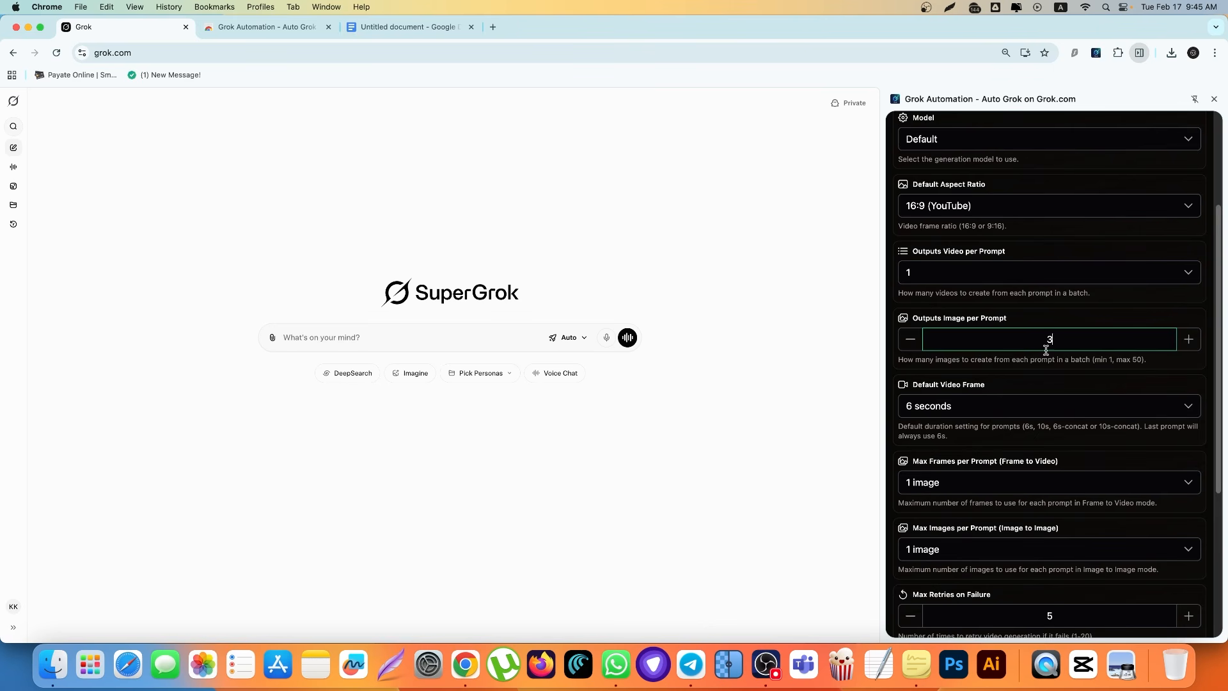
pyautogui.click(962, 407)
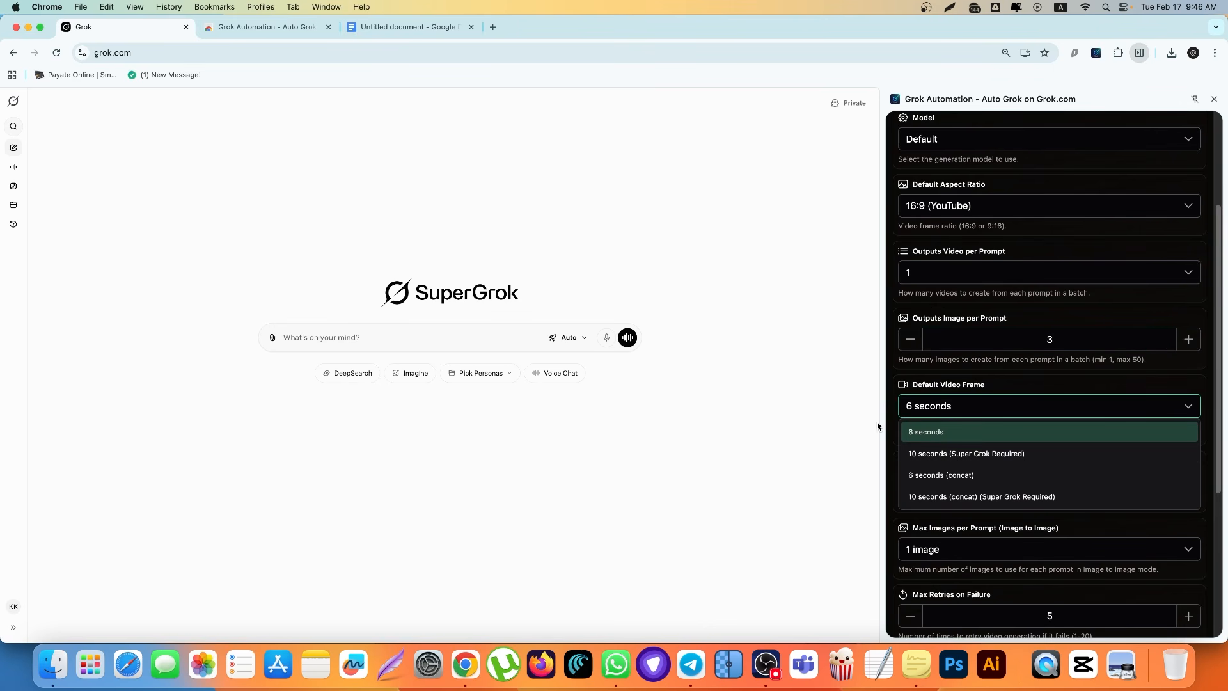
pyautogui.click(963, 456)
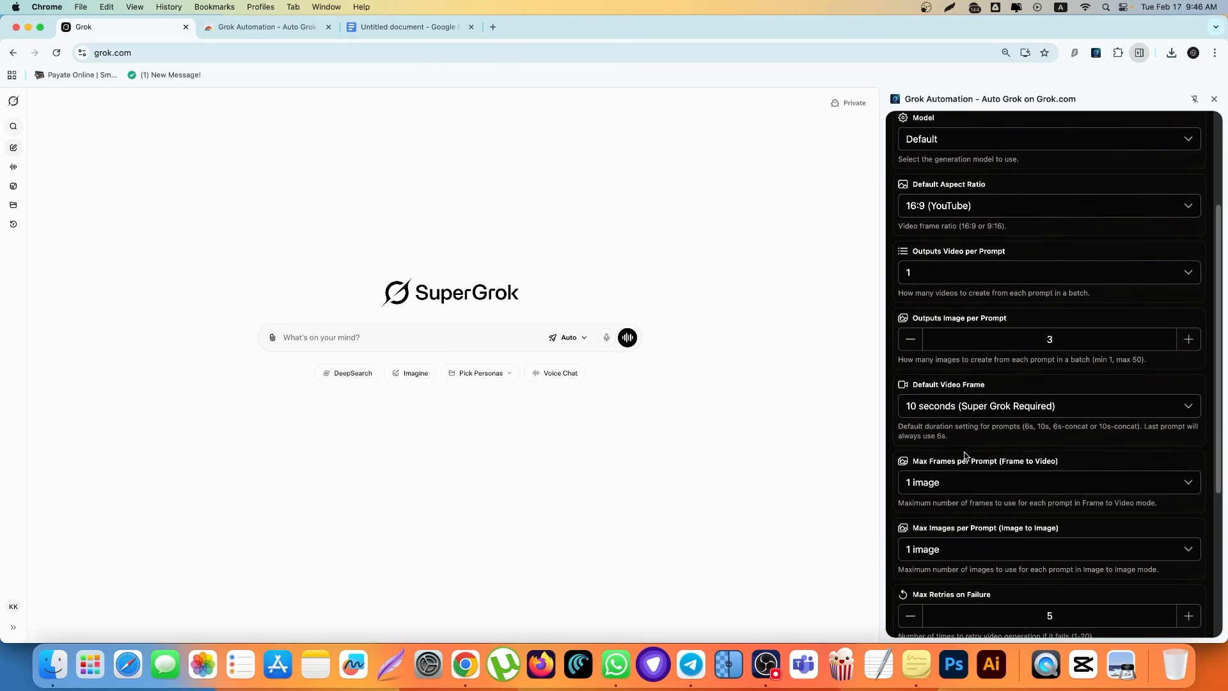
# - Set the maximum retries on failure to 3 and the auto download quality to 720p
pyautogui.scroll(-1, 966, 479)
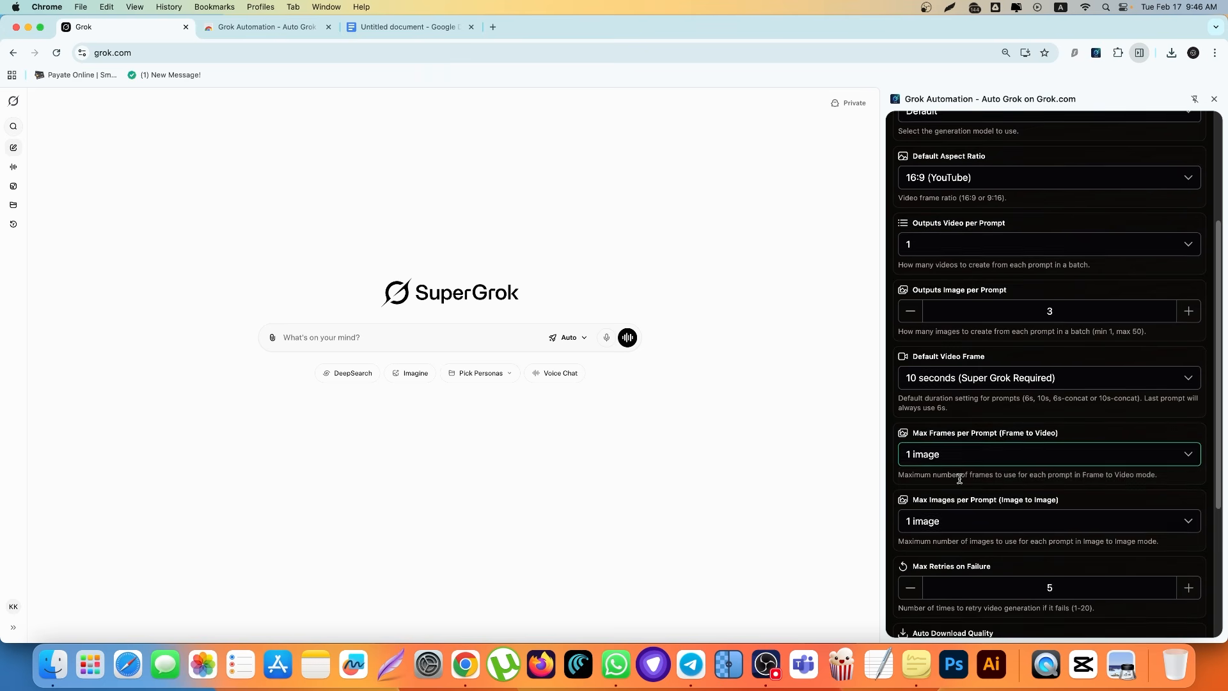
pyautogui.scroll(-4, 986, 462)
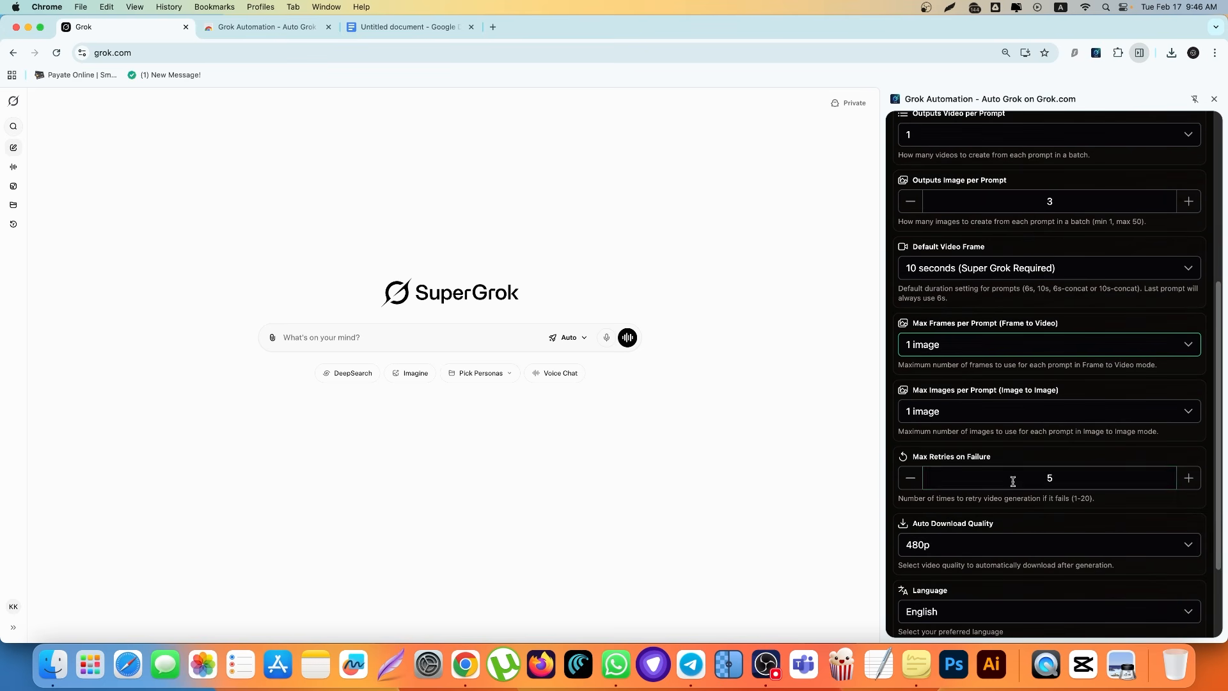
pyautogui.click(1069, 481)
pyautogui.write('3')
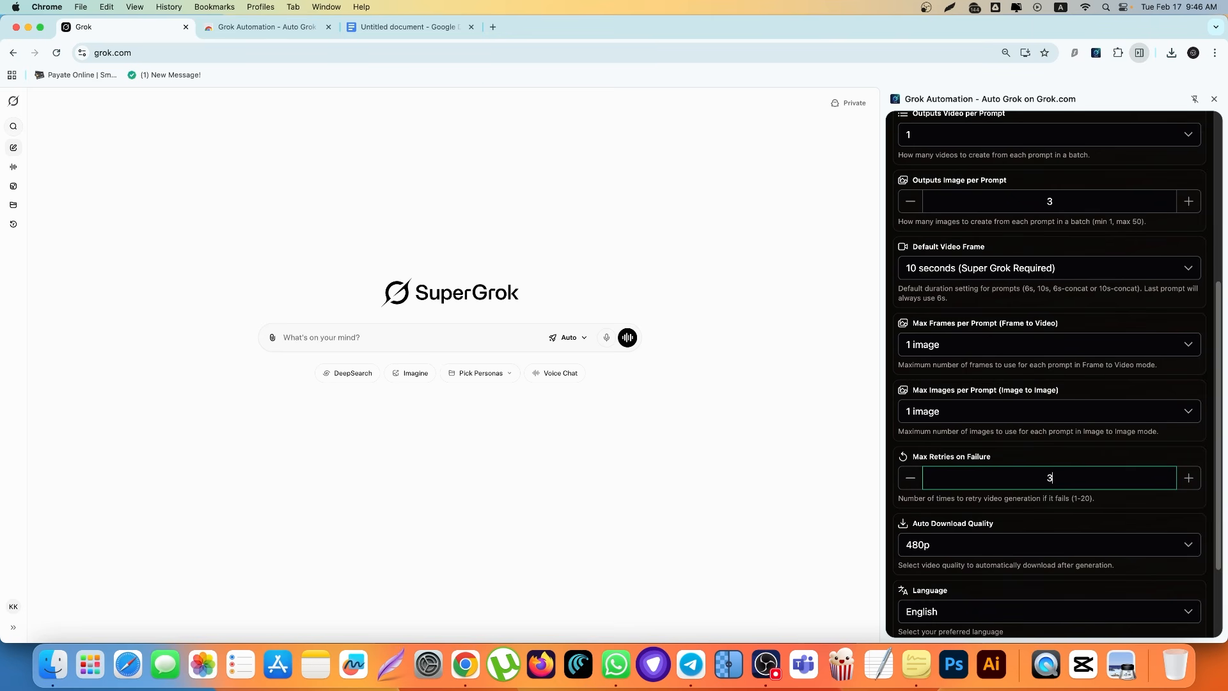
pyautogui.scroll(-2, 995, 443)
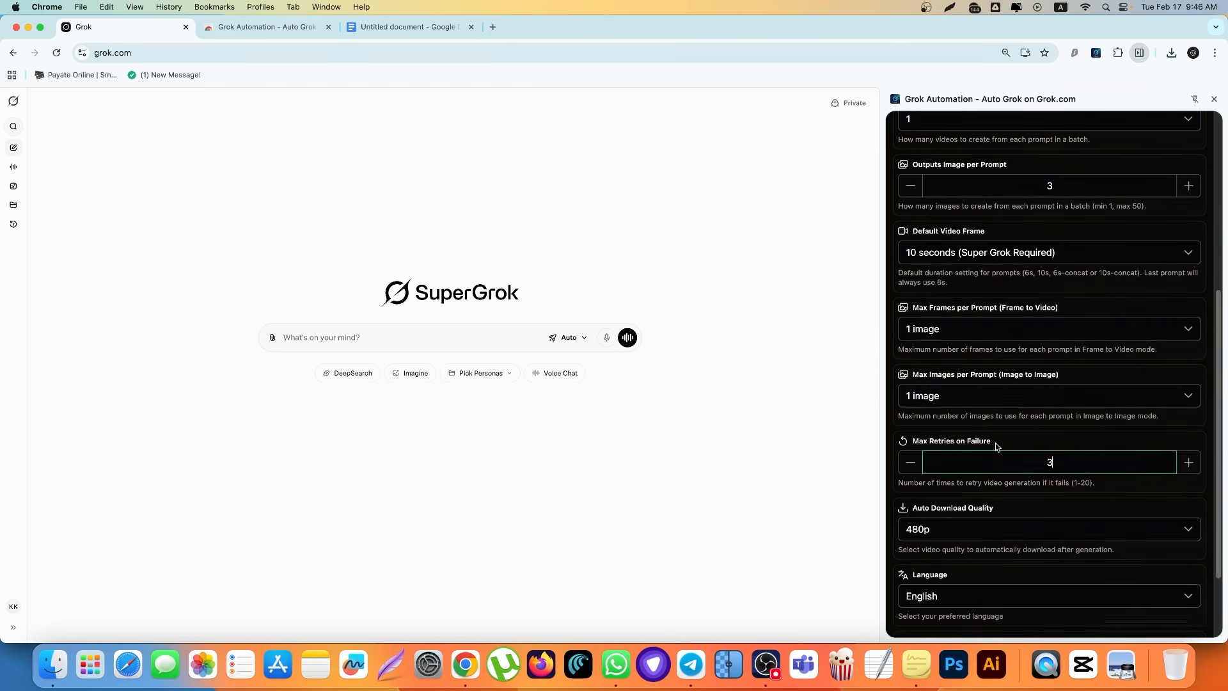
pyautogui.click(962, 489)
pyautogui.click(928, 549)
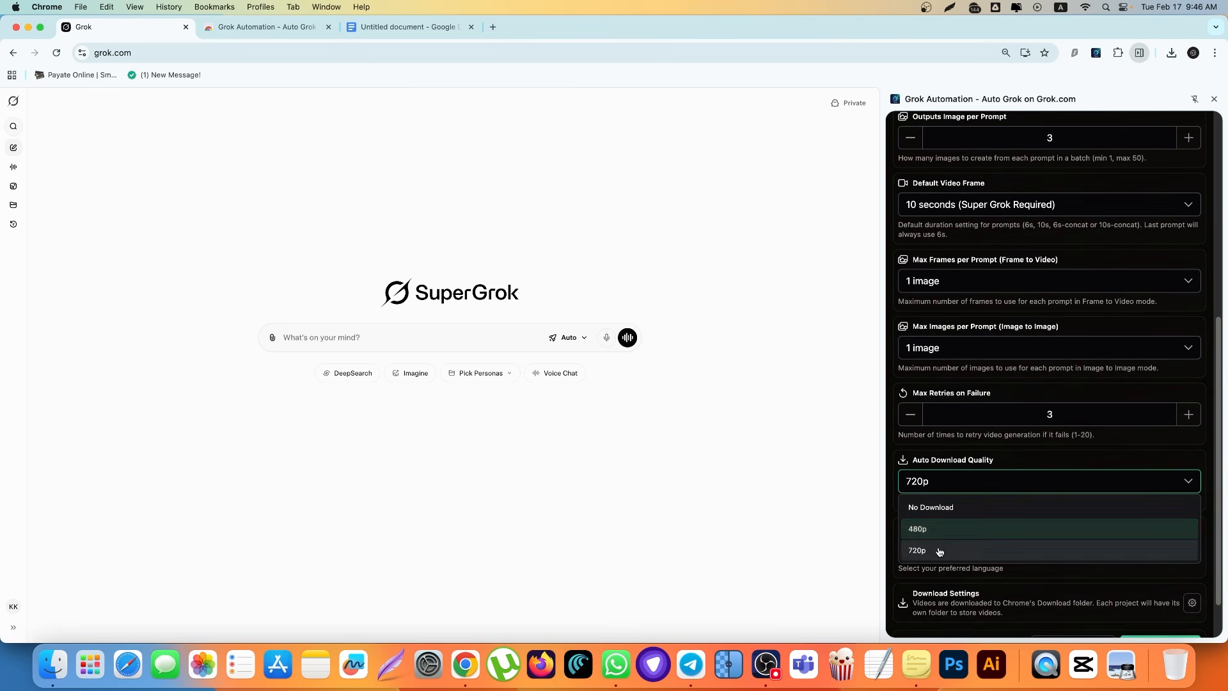
# - From the extension's download settings, set the browser's download location to the Grok folder inside Downloads
pyautogui.scroll(-2, 1027, 497)
pyautogui.click(1192, 547)
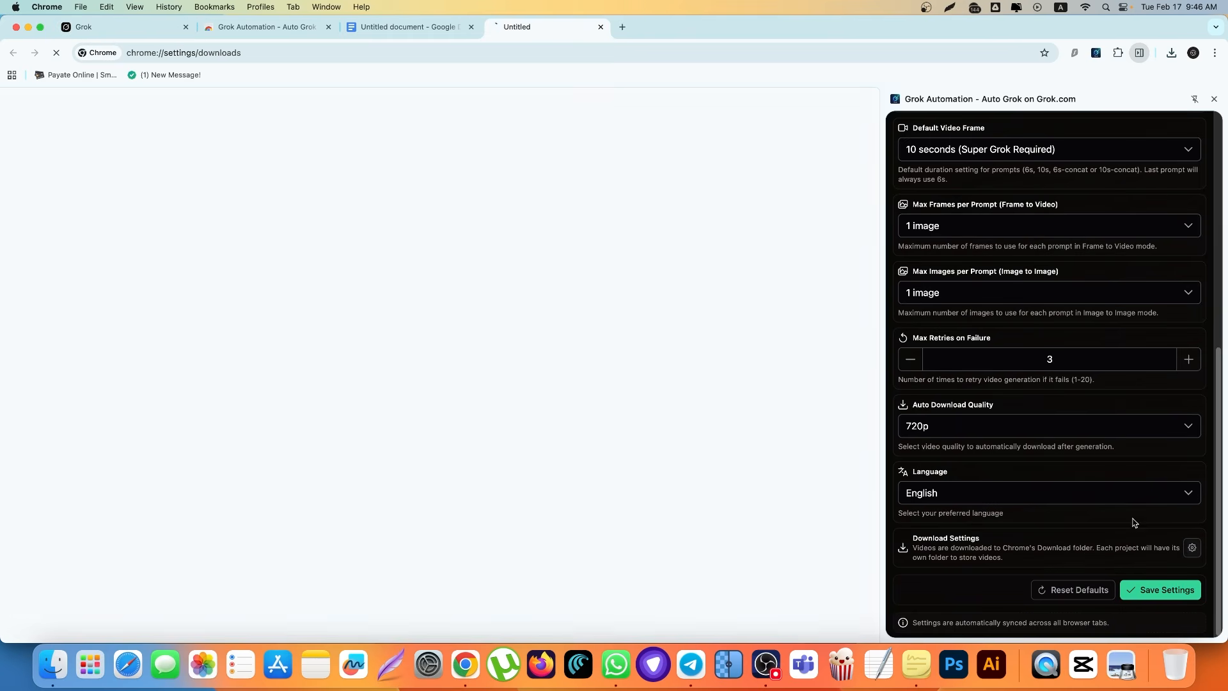
pyautogui.click(604, 186)
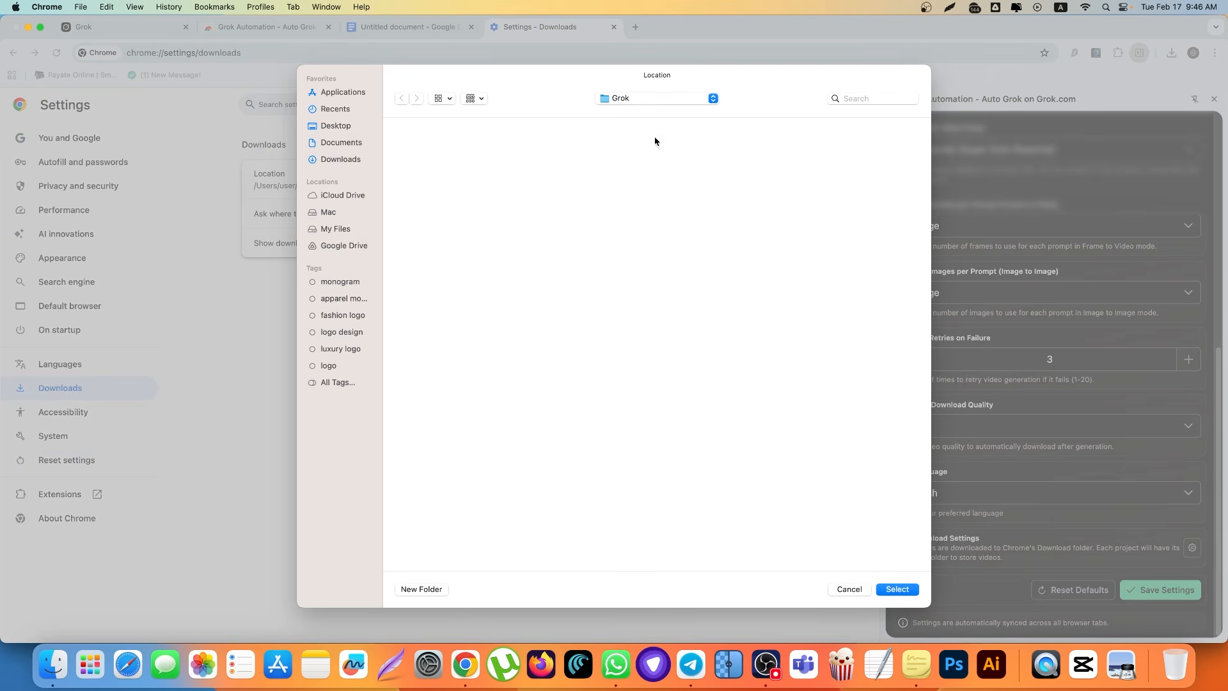
pyautogui.click(899, 589)
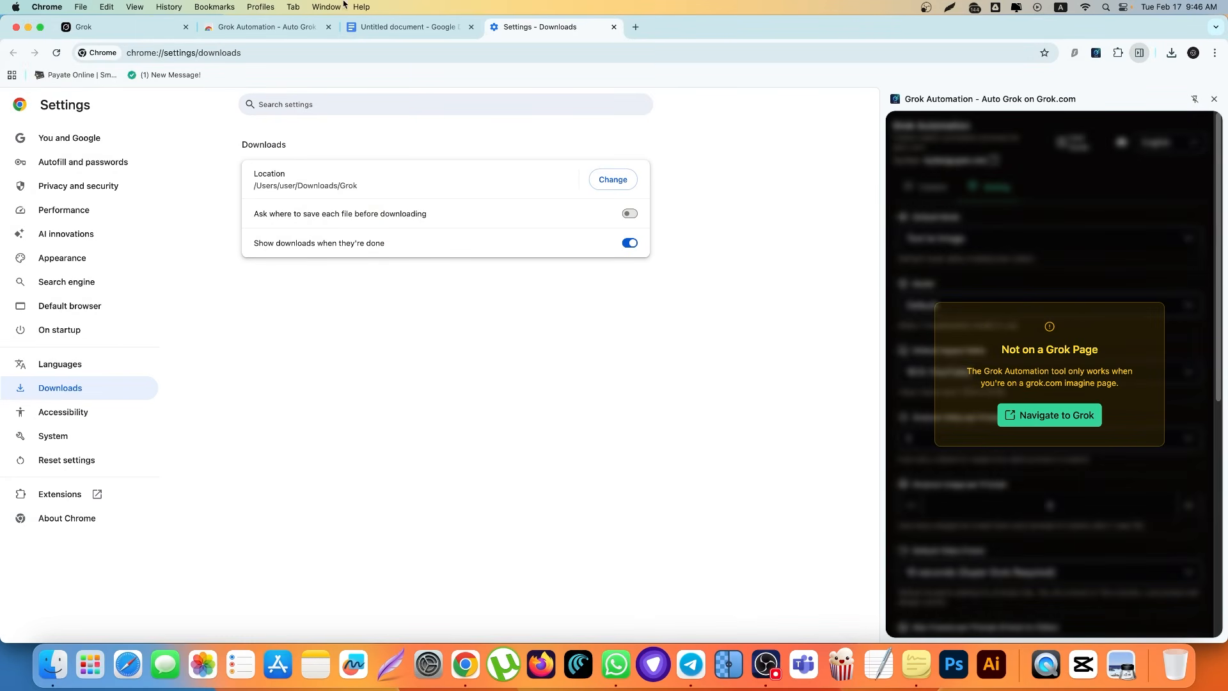
# - Copy the full list of ten numbered prompts from the untitled Google Docs document
pyautogui.click(121, 26)
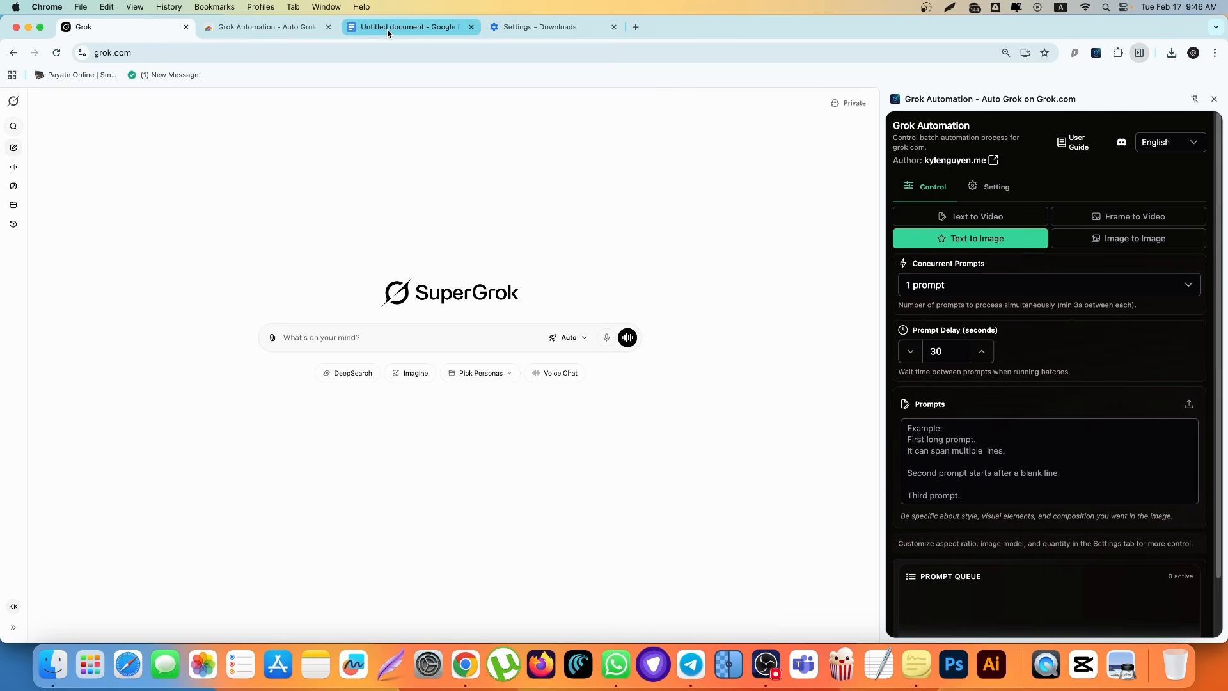
pyautogui.click(403, 27)
pyautogui.press('super+a')
pyautogui.press('cmd+c')
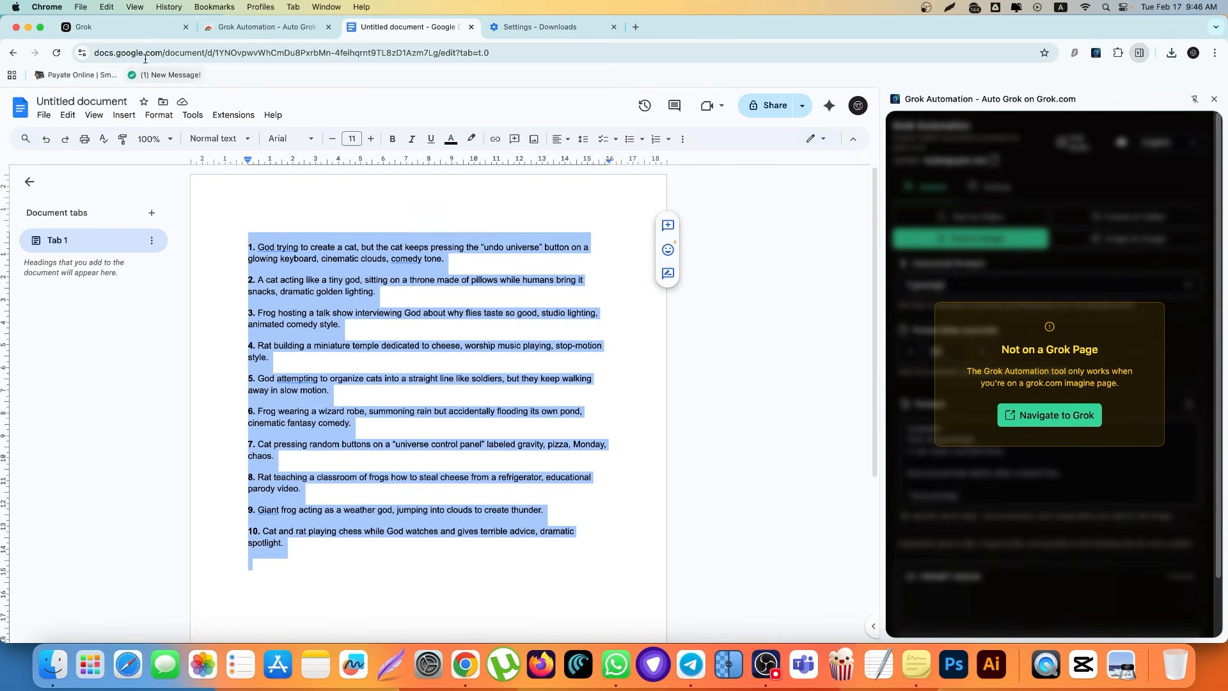
# - Back on the Grok page, keep concurrent prompts at 1 prompt and set the prompt delay to 10 seconds
pyautogui.click(128, 27)
pyautogui.click(1002, 290)
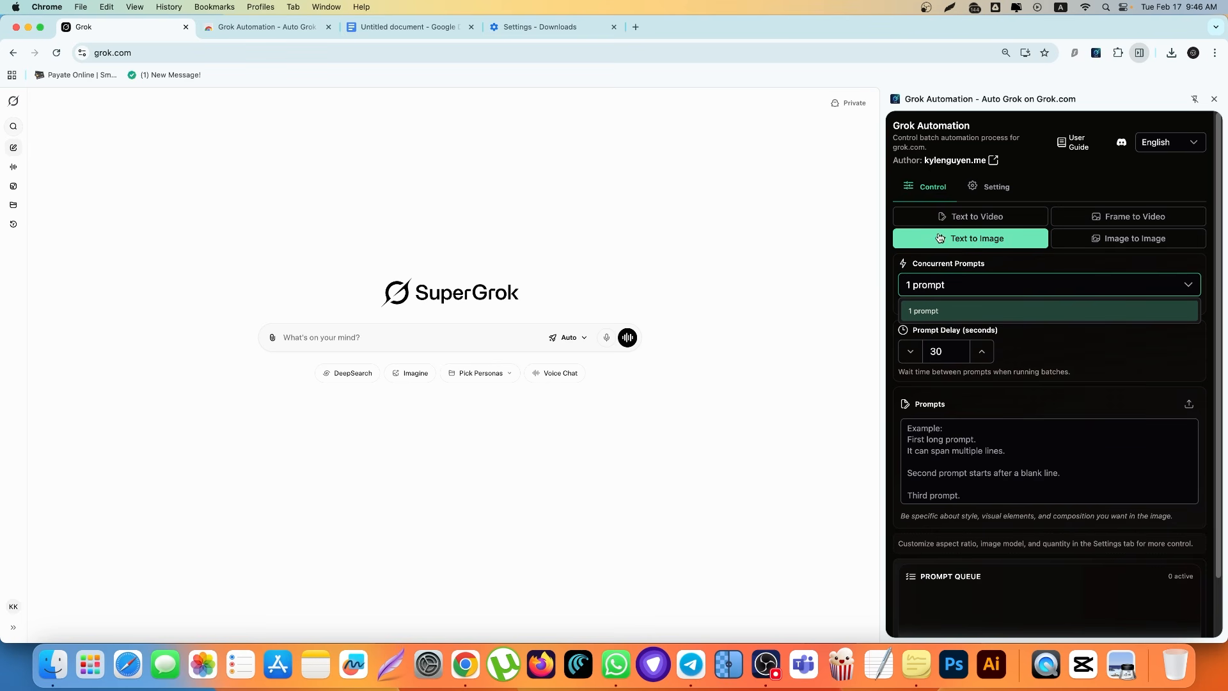
pyautogui.click(935, 318)
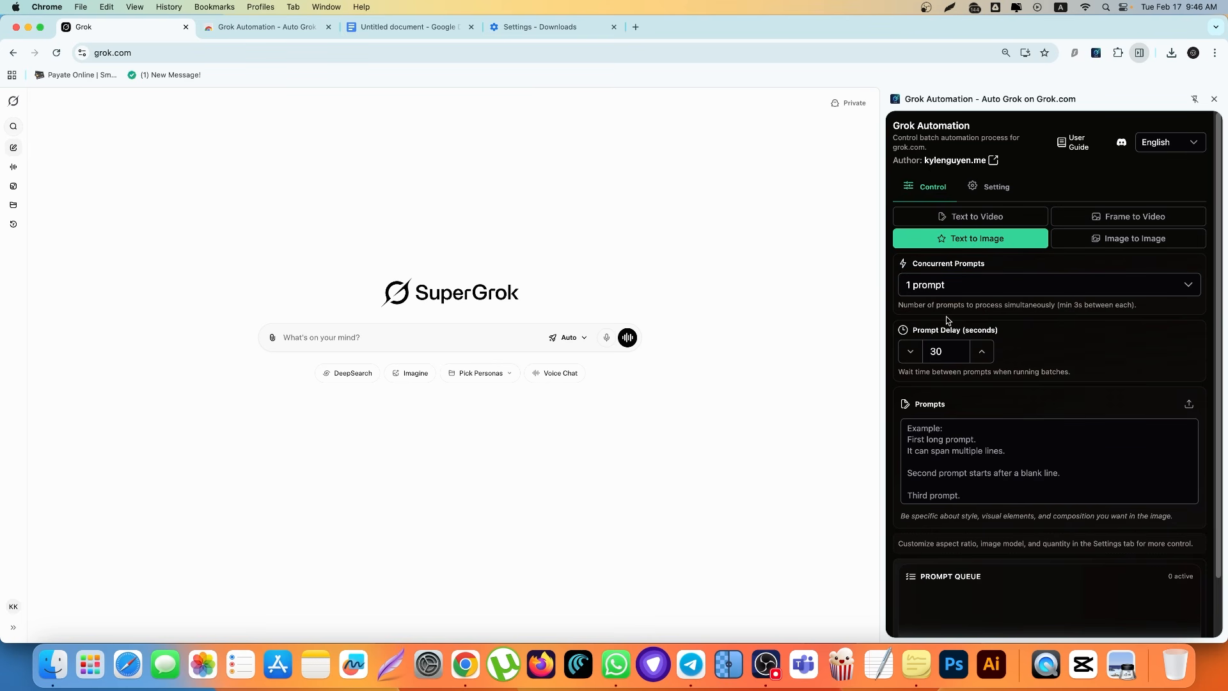
pyautogui.doubleClick(940, 352)
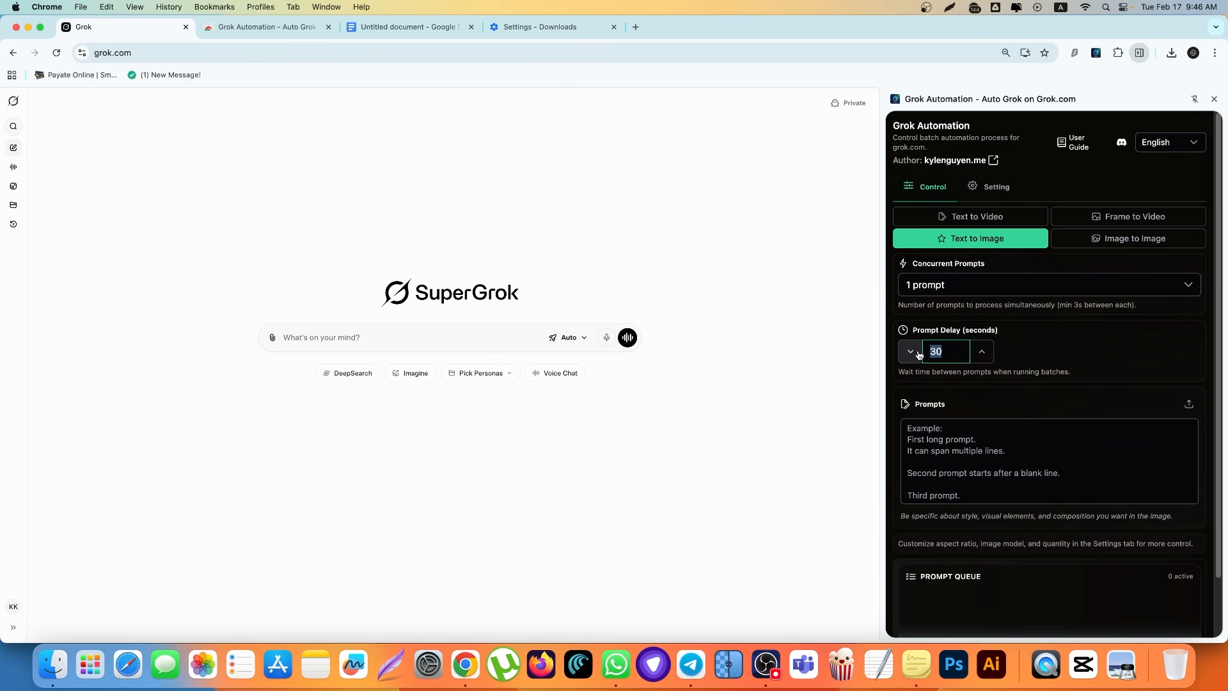
pyautogui.write('10')
# - Paste the ten copied prompts into the extension's prompts field and insert blank lines before prompts 2, 3 and 4
pyautogui.click(958, 451)
pyautogui.press('cmd+v')
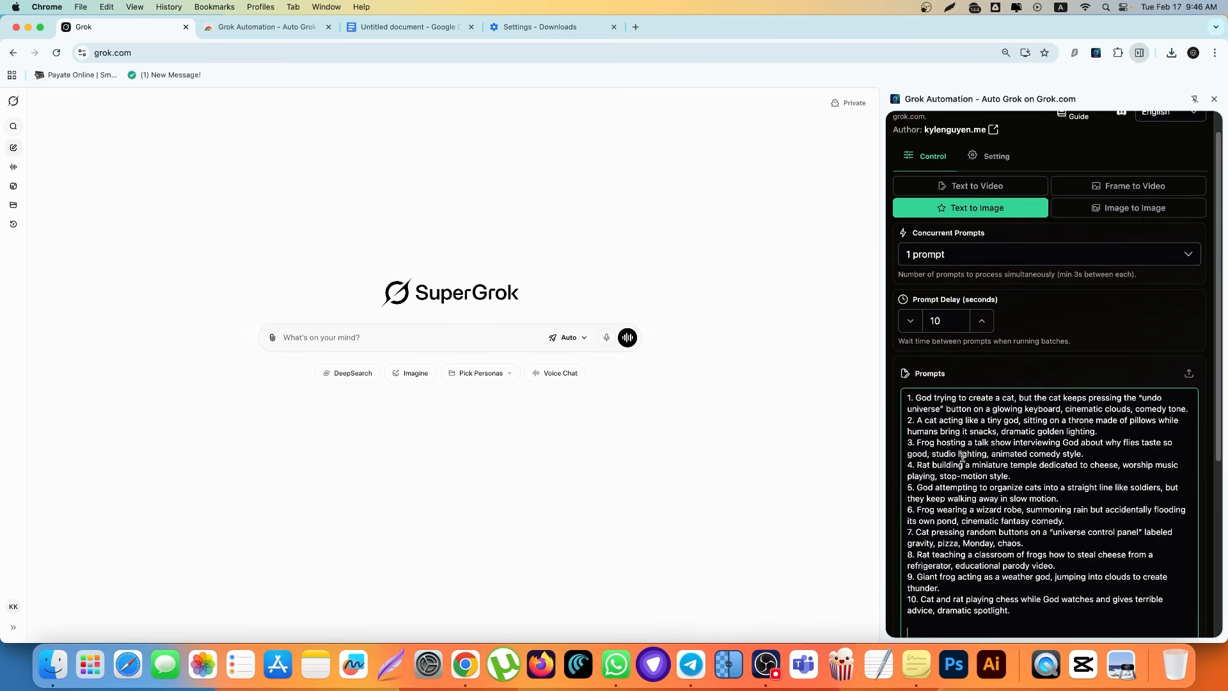
pyautogui.click(906, 454)
pyautogui.press('Return')
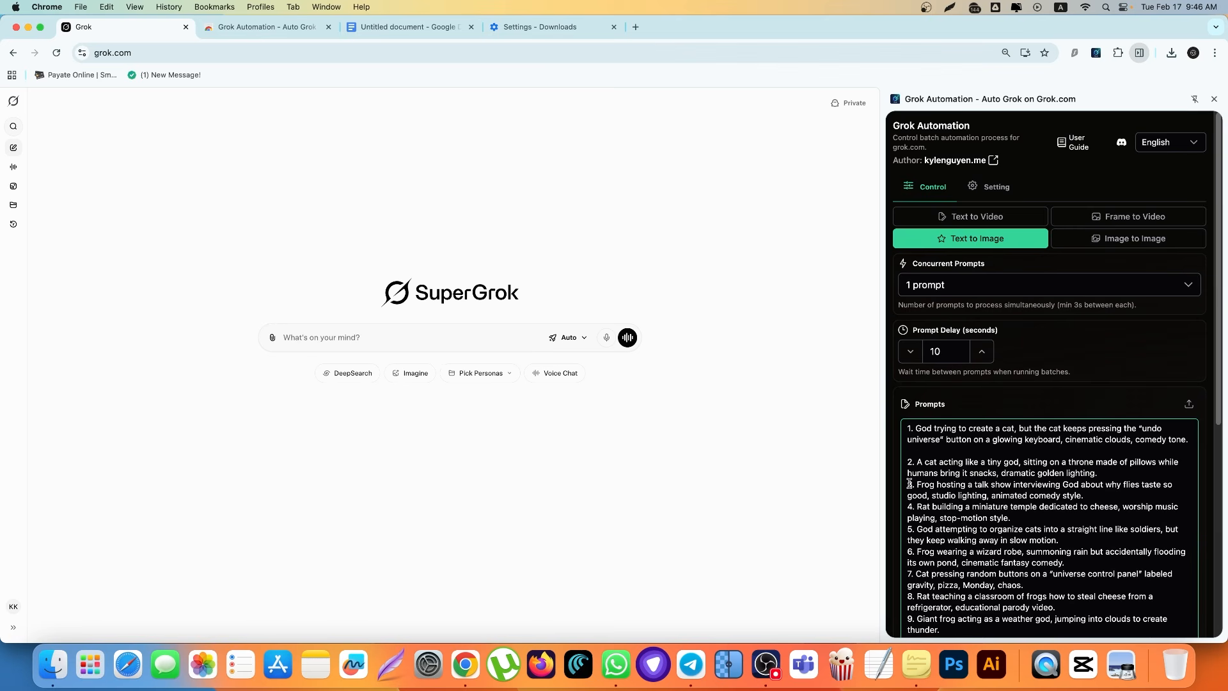
pyautogui.click(909, 484)
pyautogui.press('Return')
pyautogui.click(909, 518)
pyautogui.press('Return')
# - Separate the rest of the pasted list by inserting a blank line before each of prompts 5 through 10
pyautogui.scroll(-1, 969, 474)
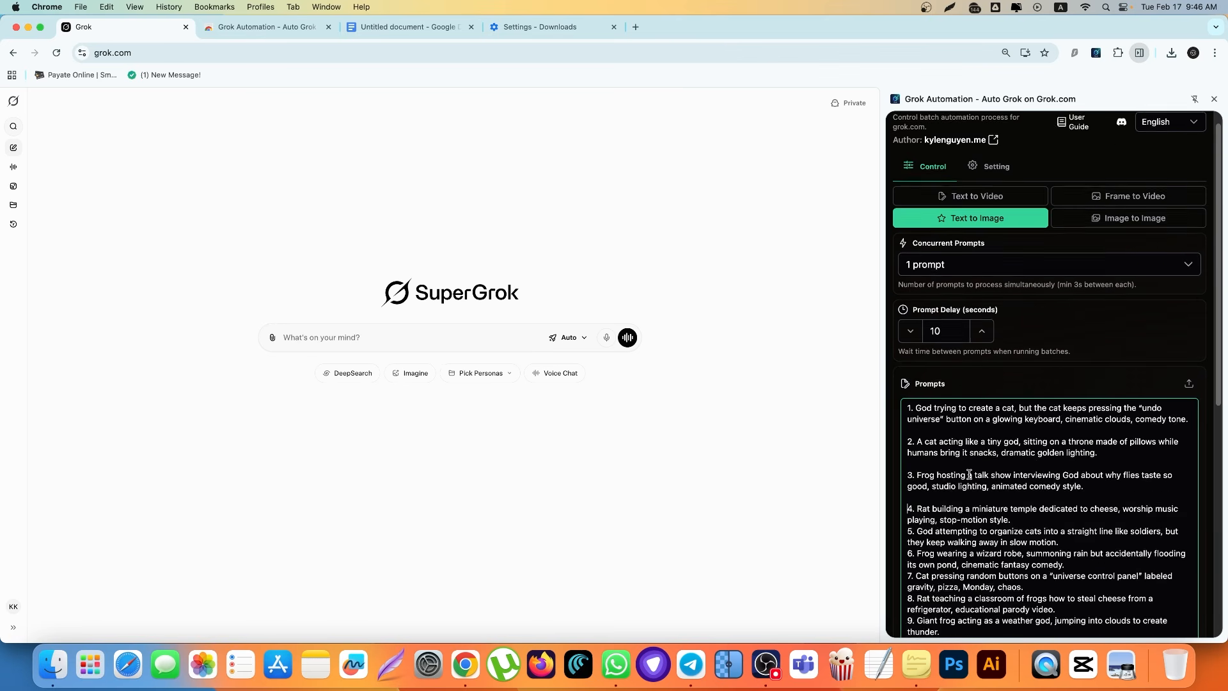
pyautogui.scroll(-1, 969, 474)
pyautogui.click(910, 486)
pyautogui.press('Return')
pyautogui.scroll(-2, 941, 467)
pyautogui.click(909, 413)
pyautogui.press('Return')
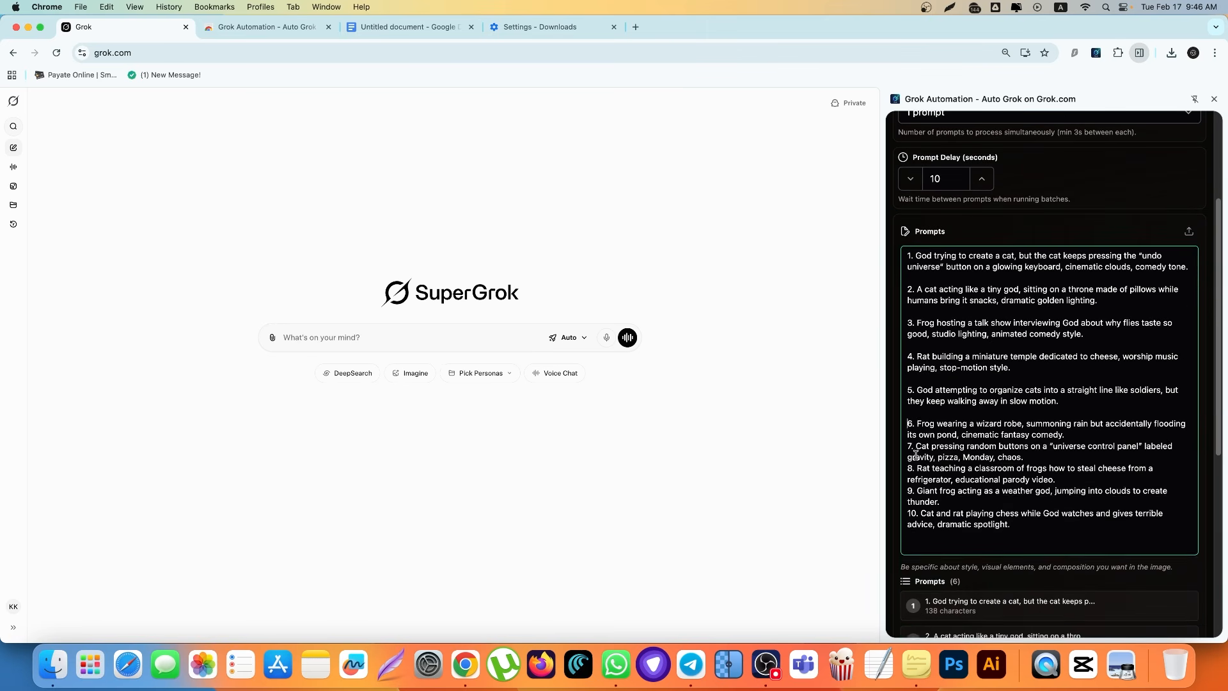
pyautogui.click(909, 445)
pyautogui.press('Return')
pyautogui.click(908, 479)
pyautogui.press('Return')
pyautogui.click(909, 513)
pyautogui.press('Return')
pyautogui.click(910, 546)
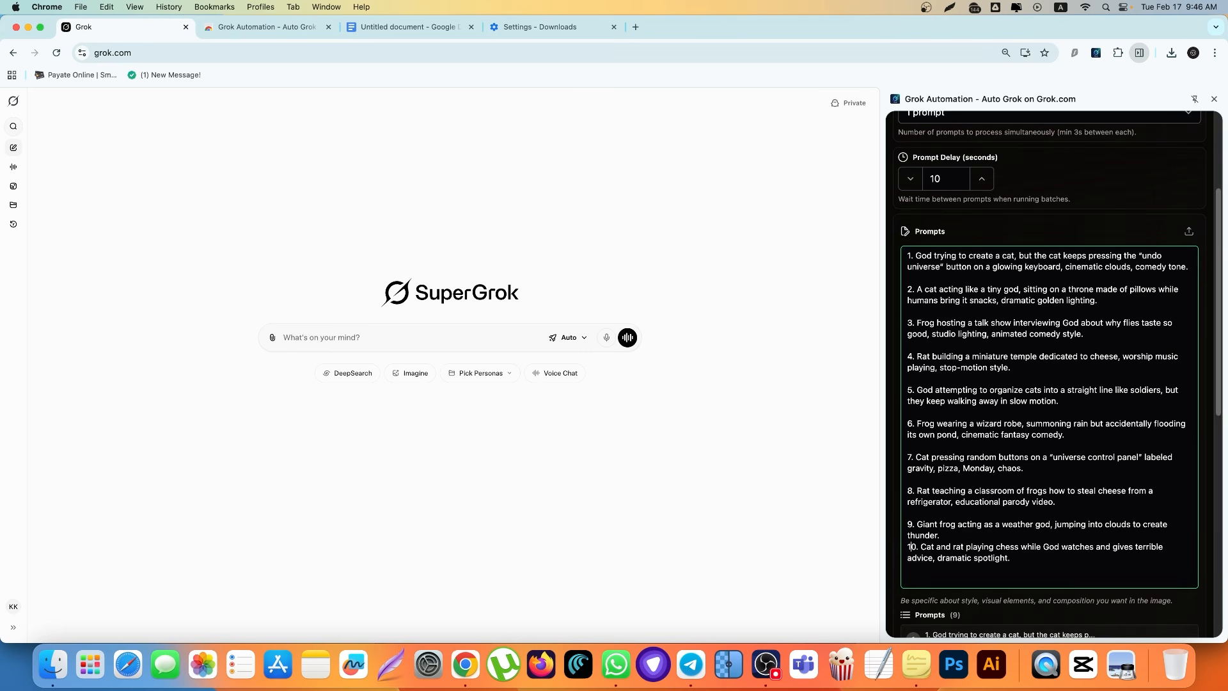
pyautogui.press('Return')
# - Check the split list of prompts and run the Text to Image batch
pyautogui.scroll(-5, 1003, 454)
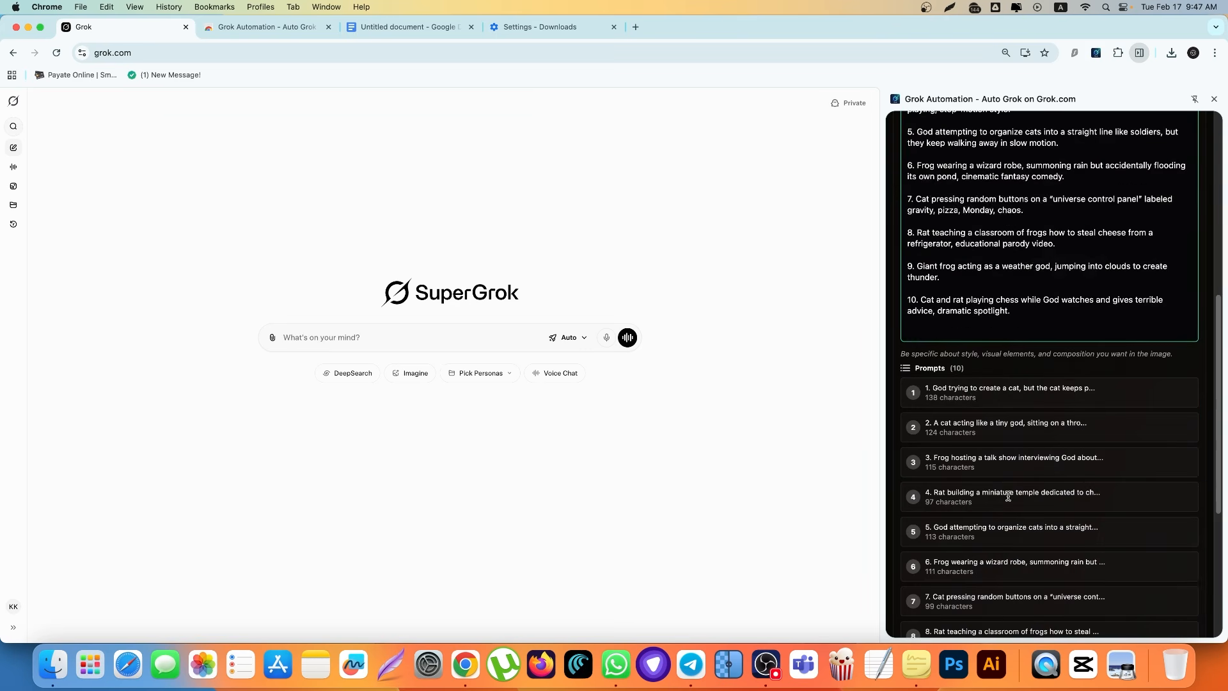
pyautogui.scroll(-5, 978, 403)
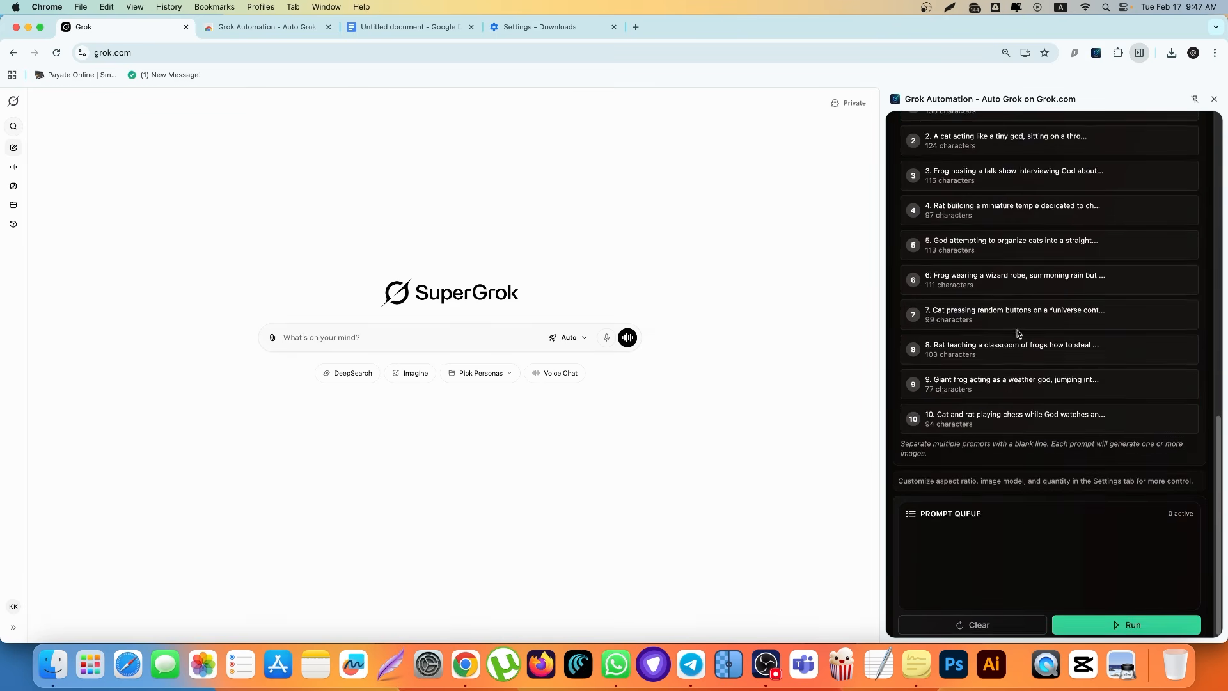
pyautogui.scroll(10, 1018, 333)
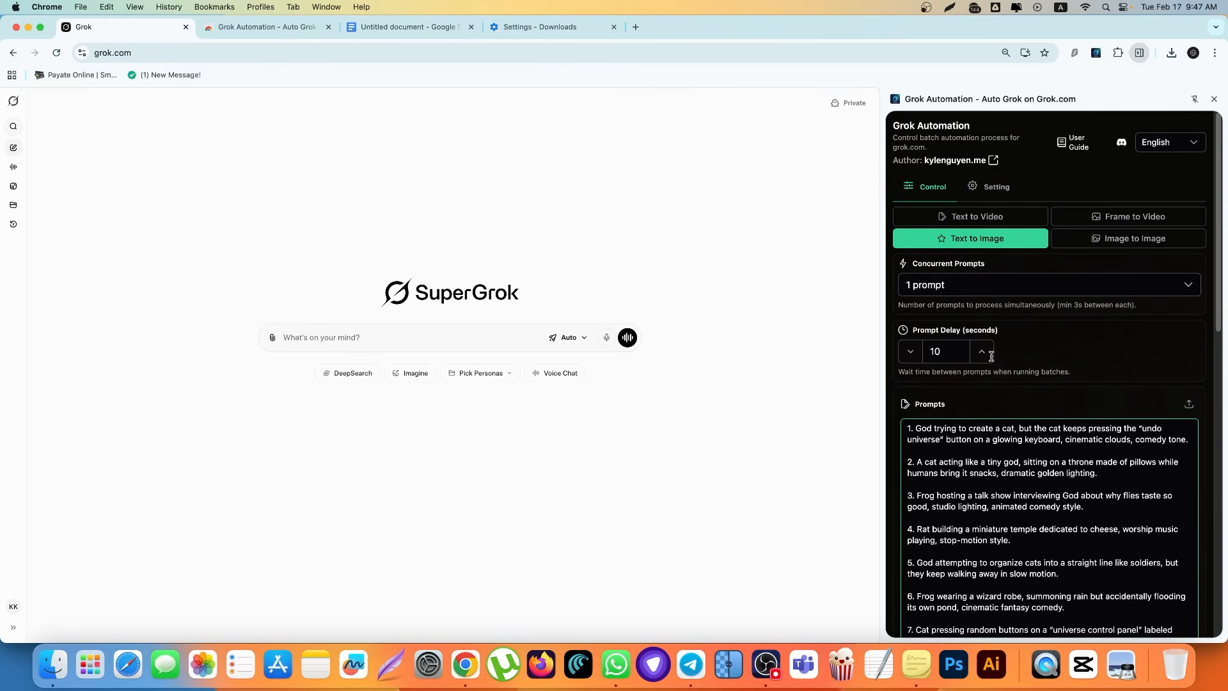
pyautogui.scroll(-10, 1082, 451)
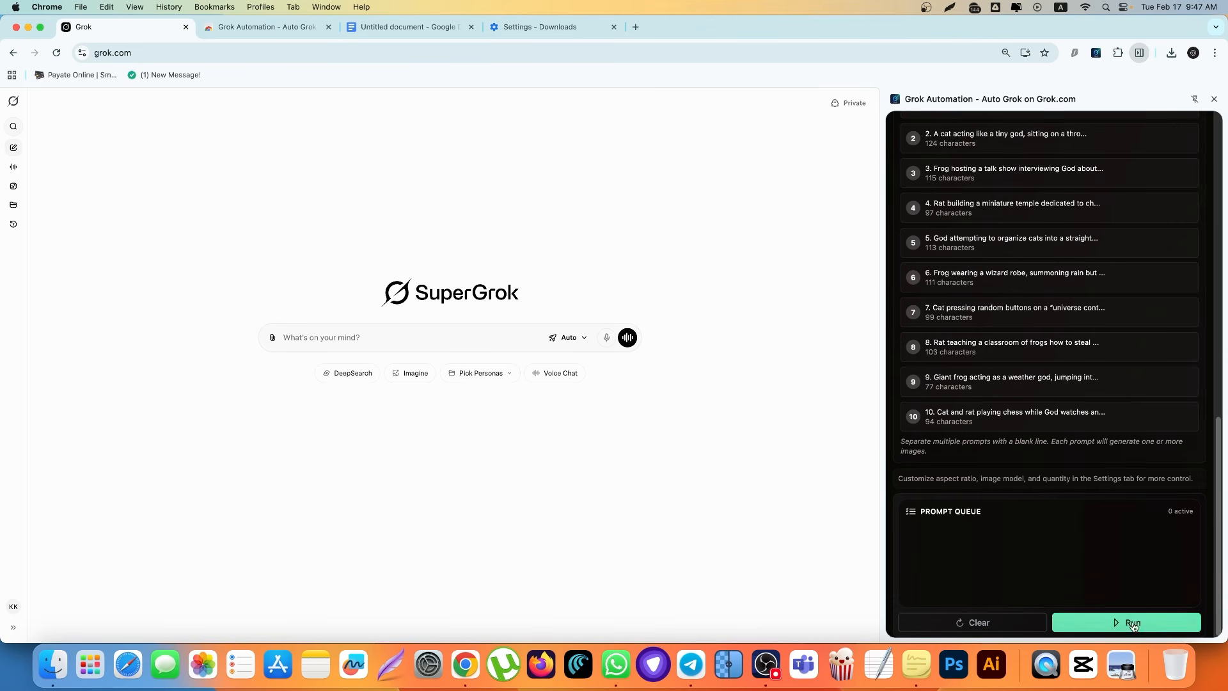
pyautogui.click(1132, 623)
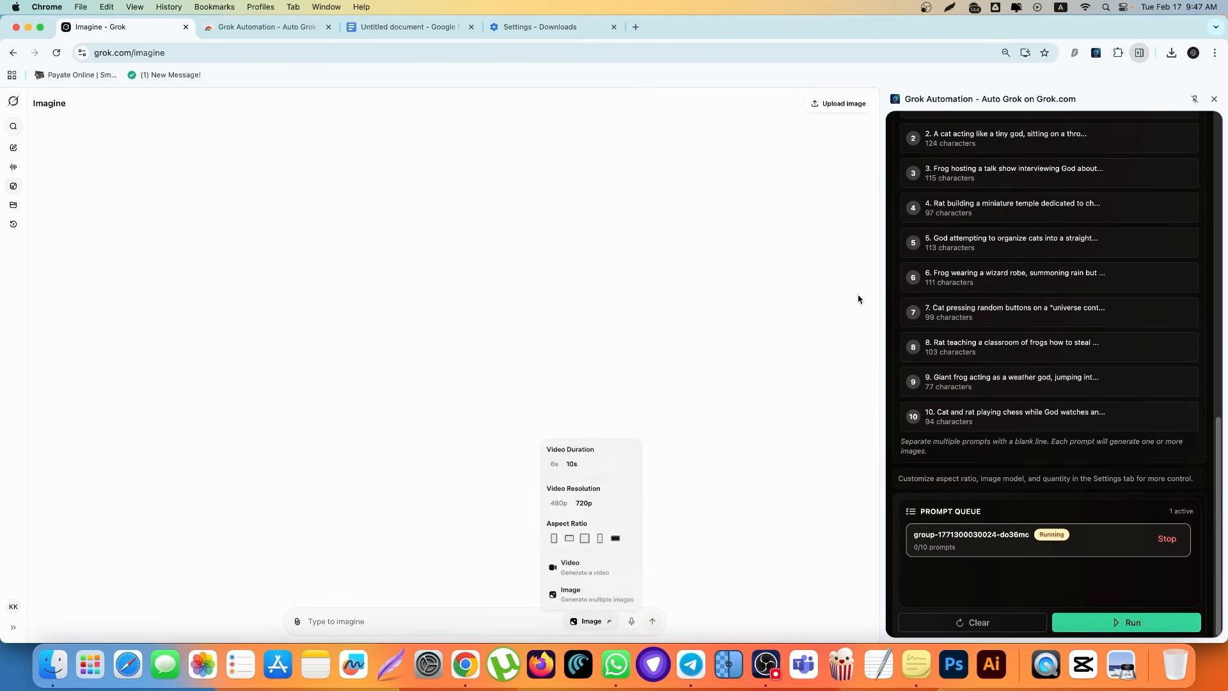
pyautogui.scroll(5, 990, 291)
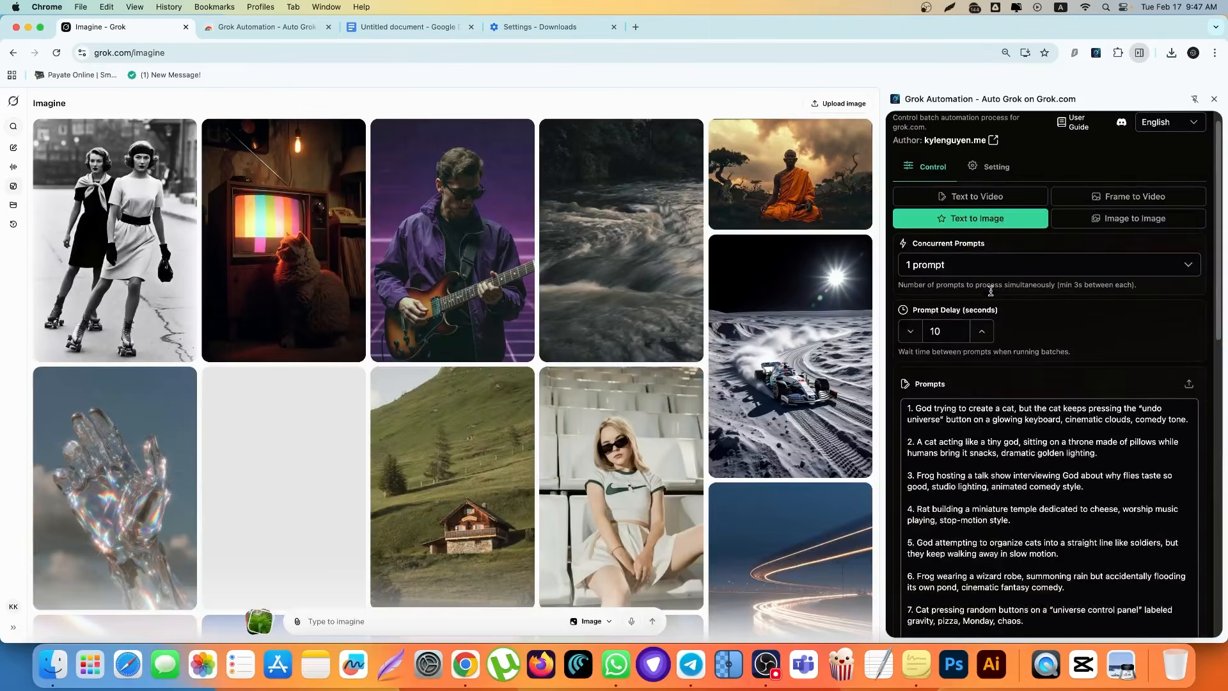
pyautogui.scroll(1, 990, 291)
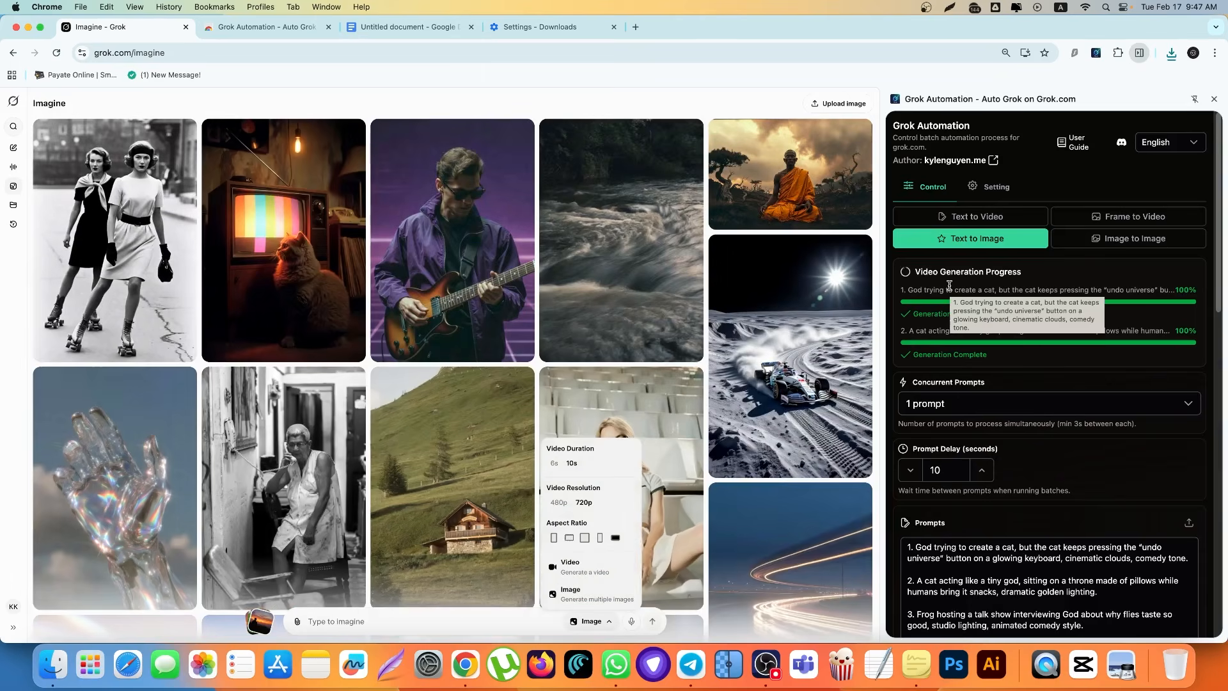
# - In Finder, open the 17-02 folder inside the Grok folder to check the downloaded images
pyautogui.click(53, 665)
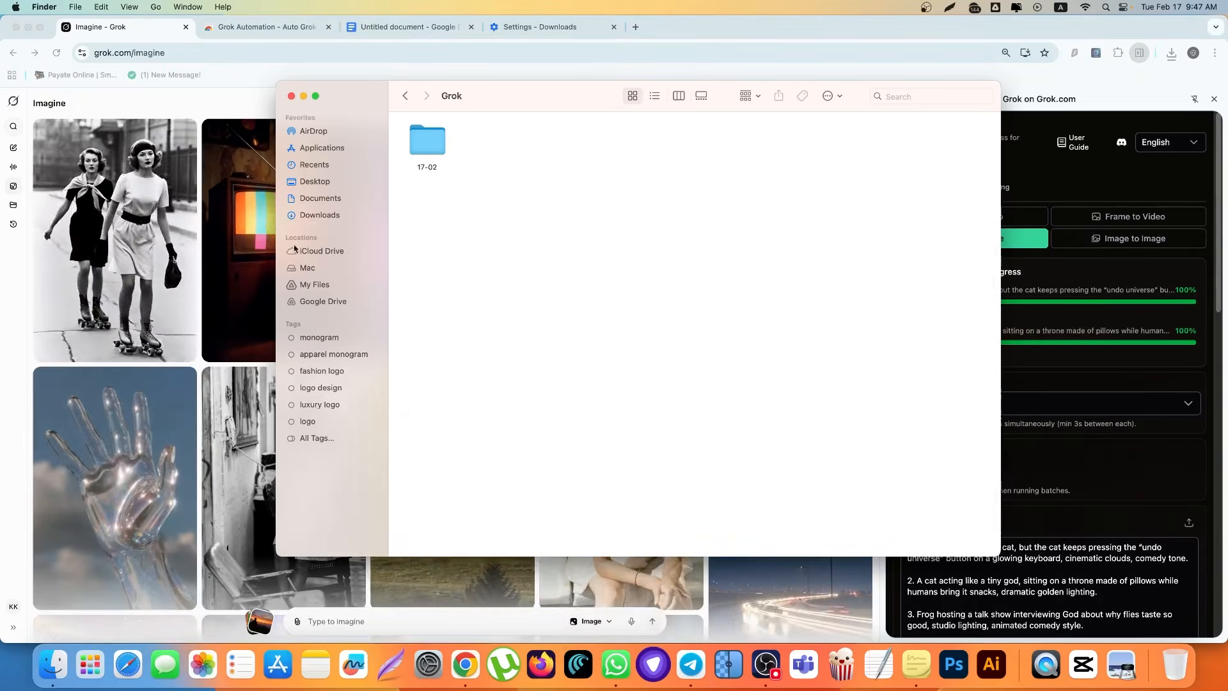
pyautogui.doubleClick(428, 141)
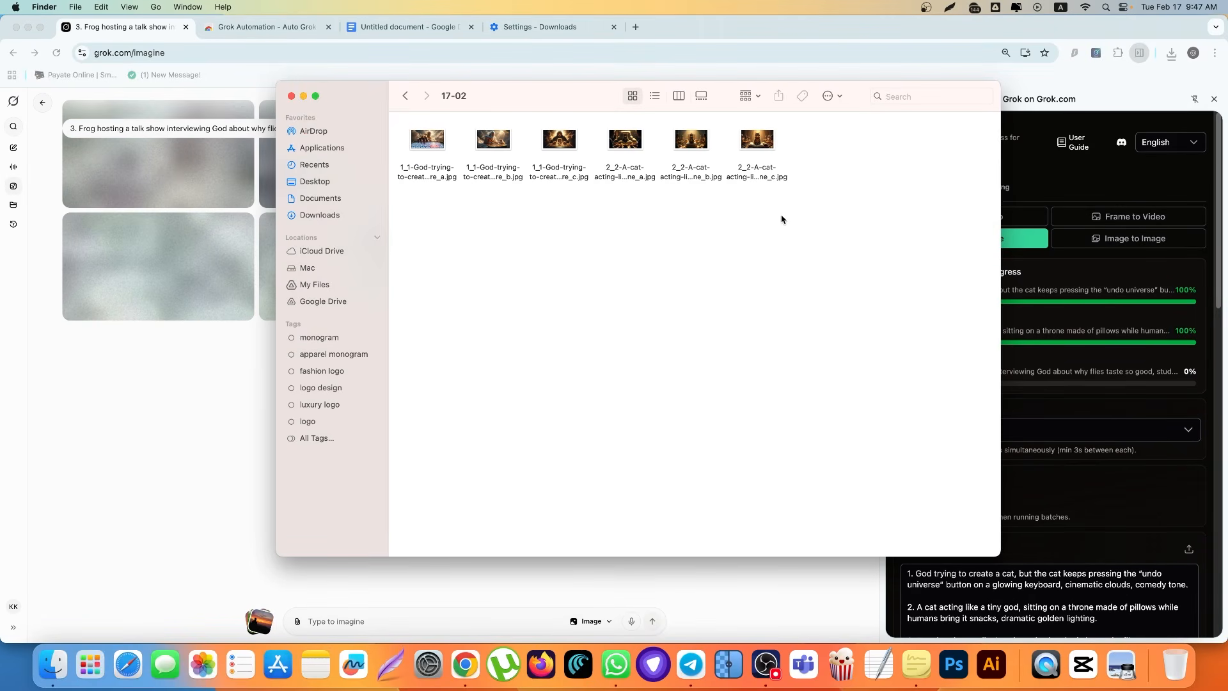
pyautogui.moveTo(797, 204); pyautogui.dragTo(623, 174)
pyautogui.click(758, 206)
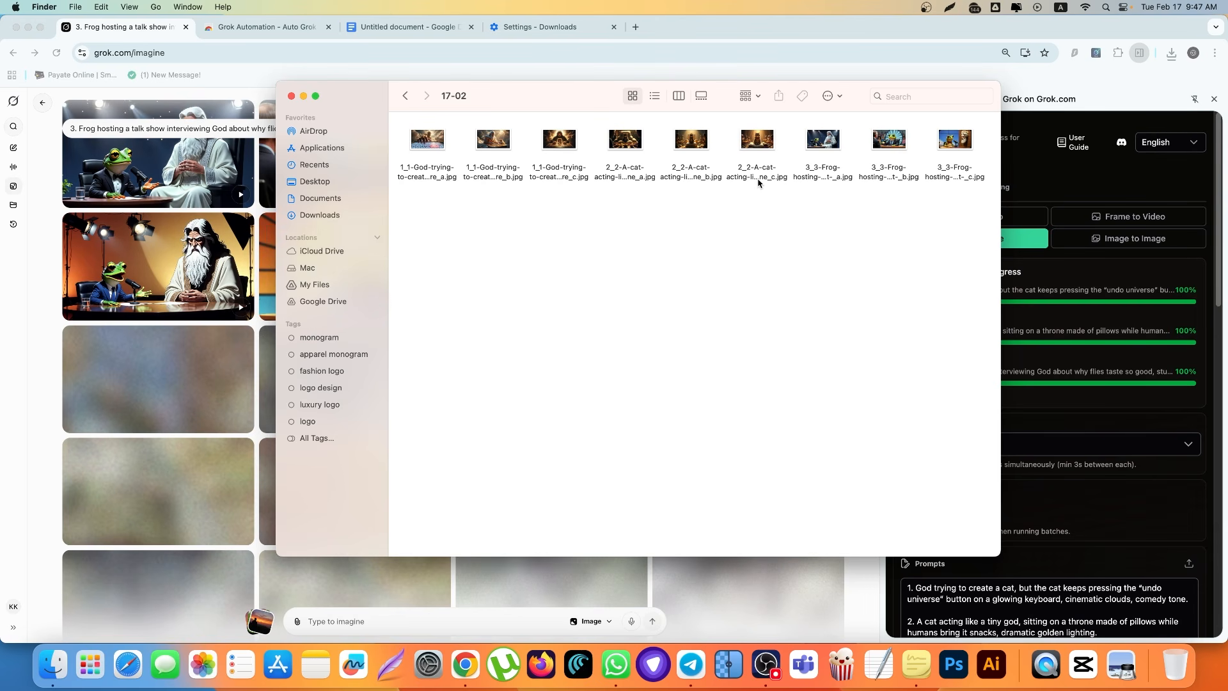
# - View the three downloaded images of the frog hosting a talk show from prompt 3
pyautogui.doubleClick(893, 158)
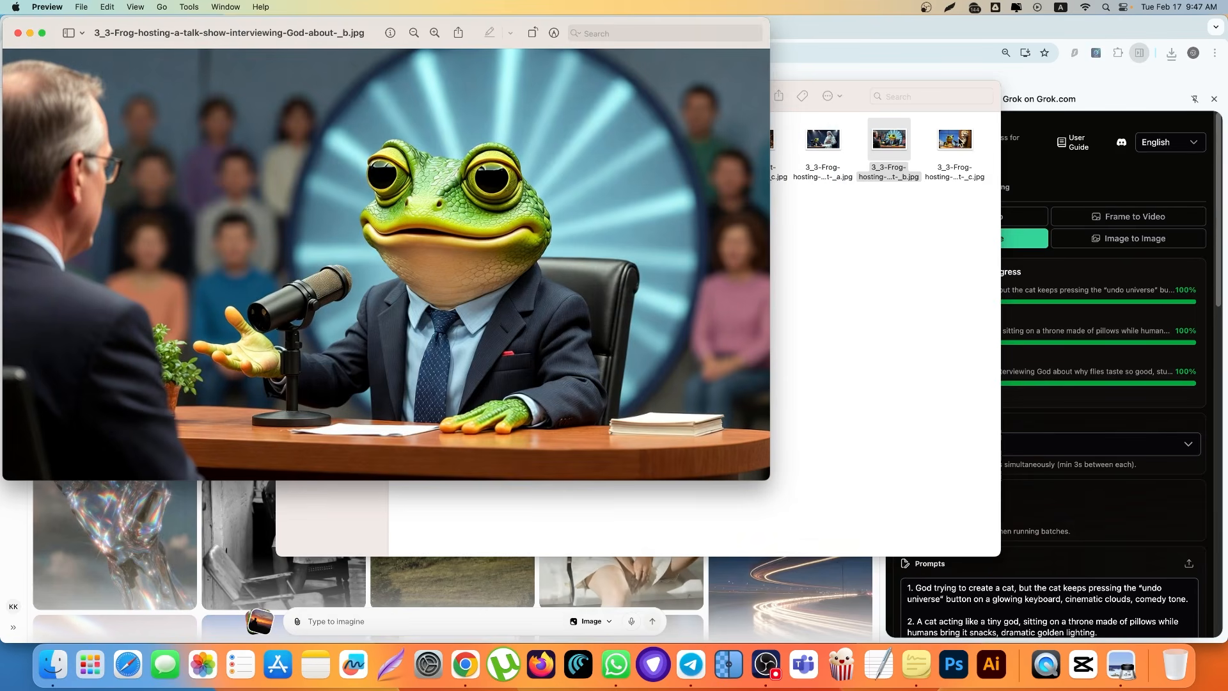
pyautogui.click(960, 144)
pyautogui.doubleClick(960, 144)
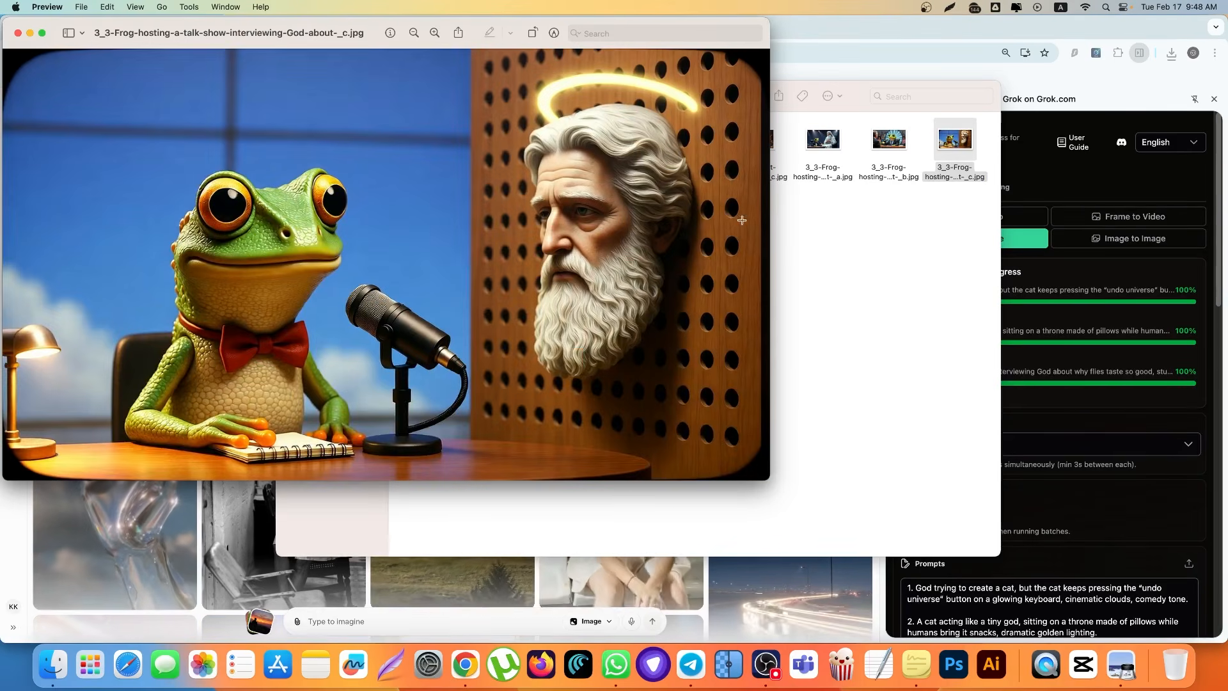
pyautogui.click(907, 277)
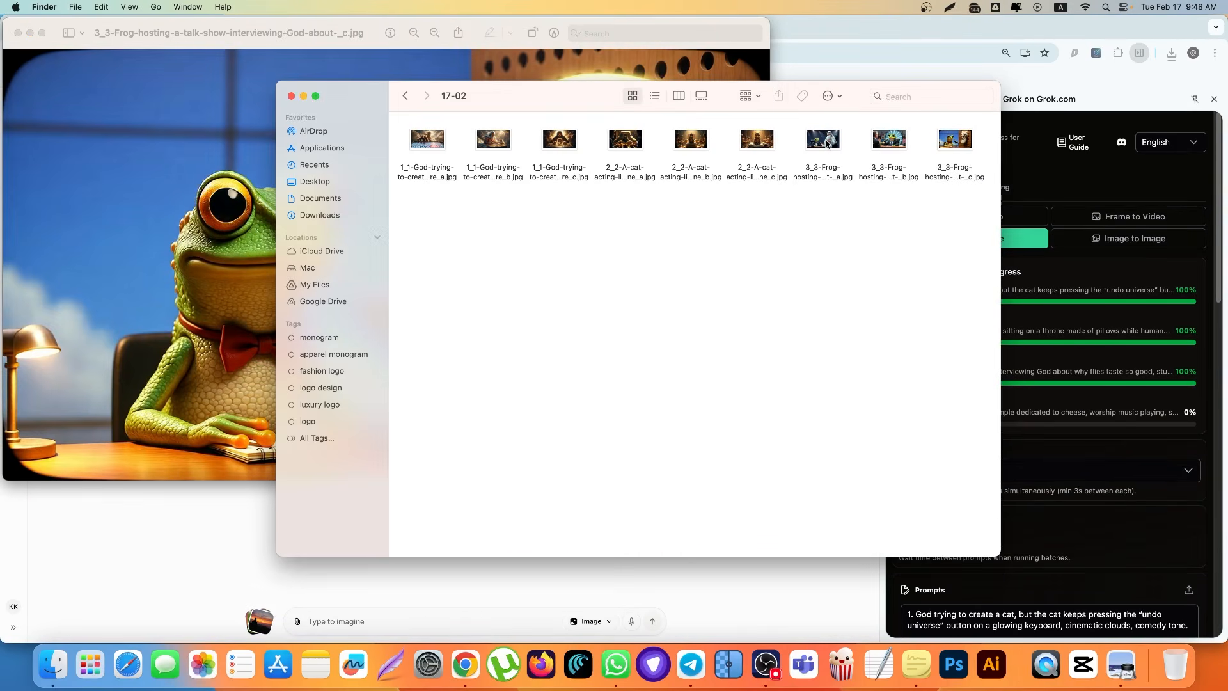
pyautogui.doubleClick(817, 157)
pyautogui.click(889, 257)
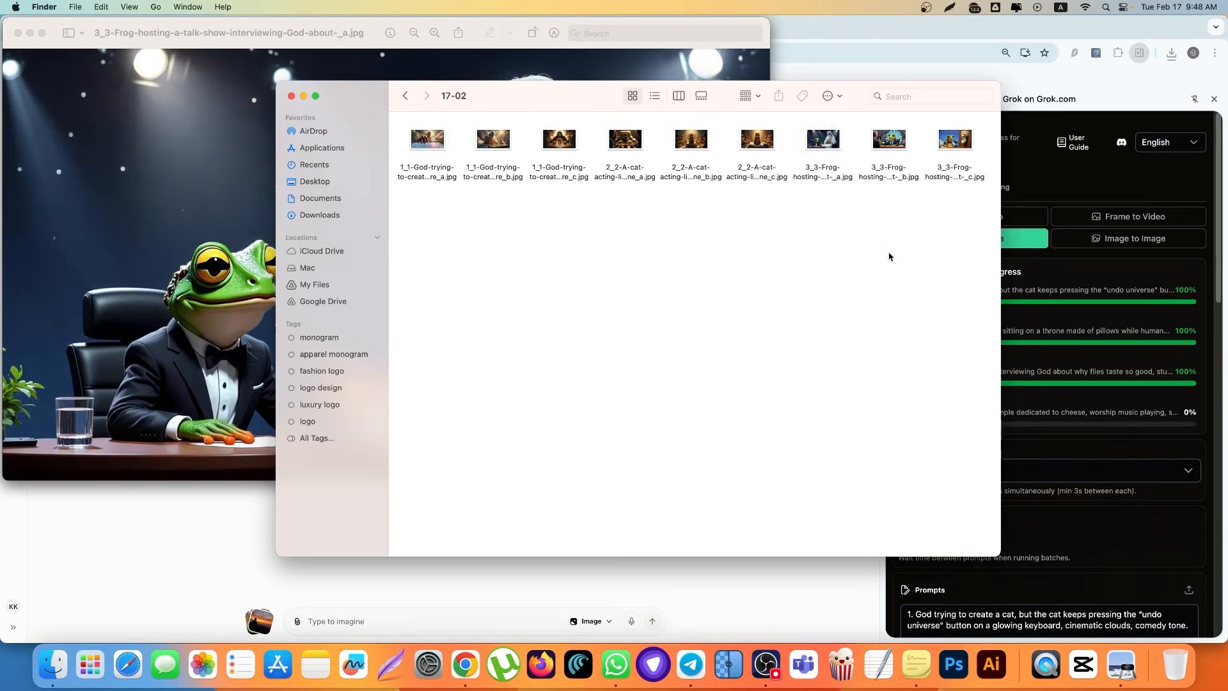
# - View image a of the cat acting like a tiny god and images c and b of God trying to create a cat
pyautogui.doubleClick(628, 138)
pyautogui.click(785, 254)
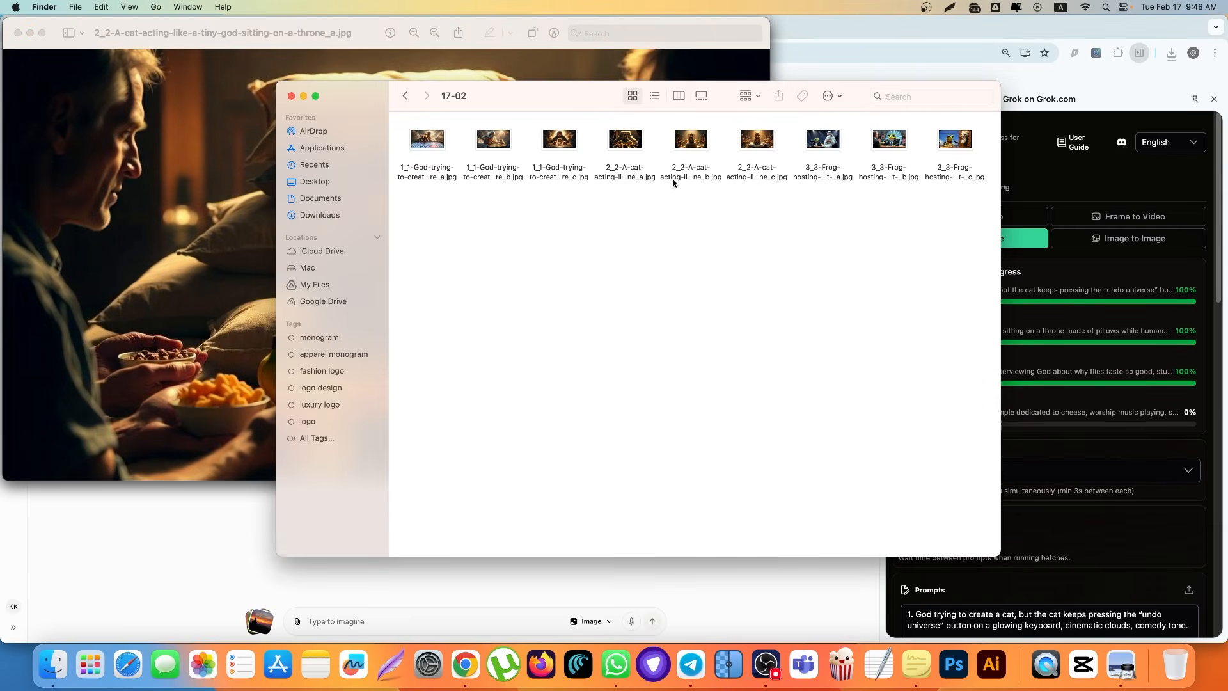
pyautogui.doubleClick(559, 138)
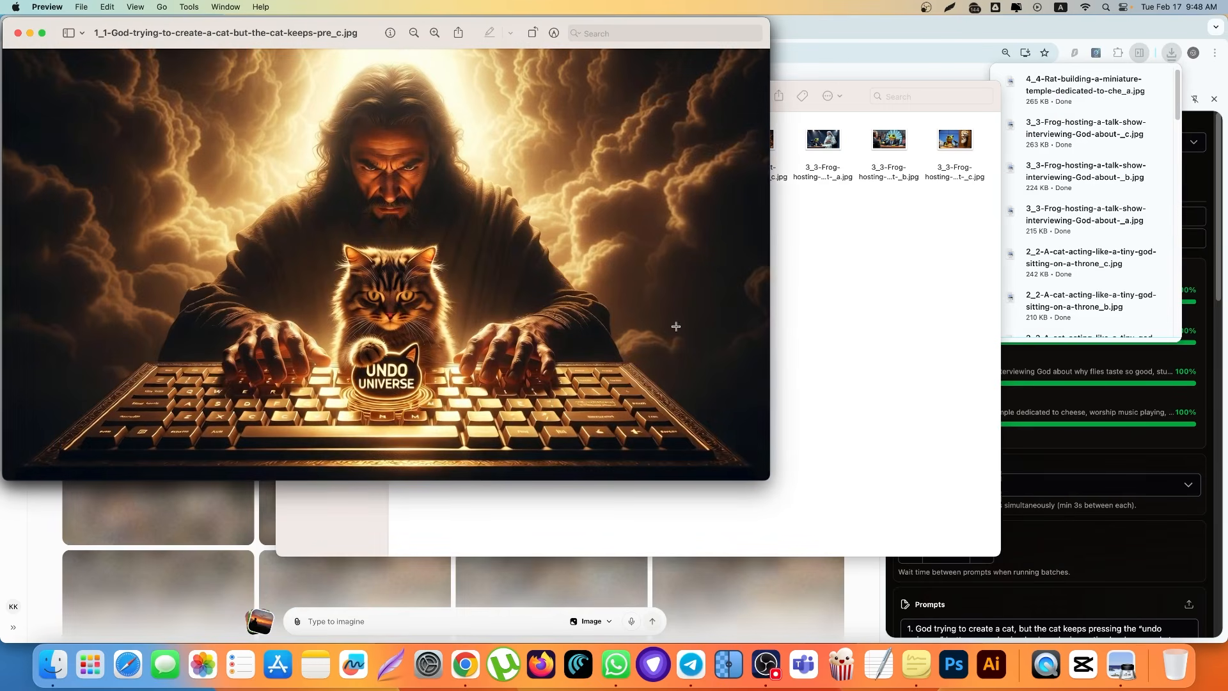
pyautogui.click(862, 350)
pyautogui.doubleClick(493, 138)
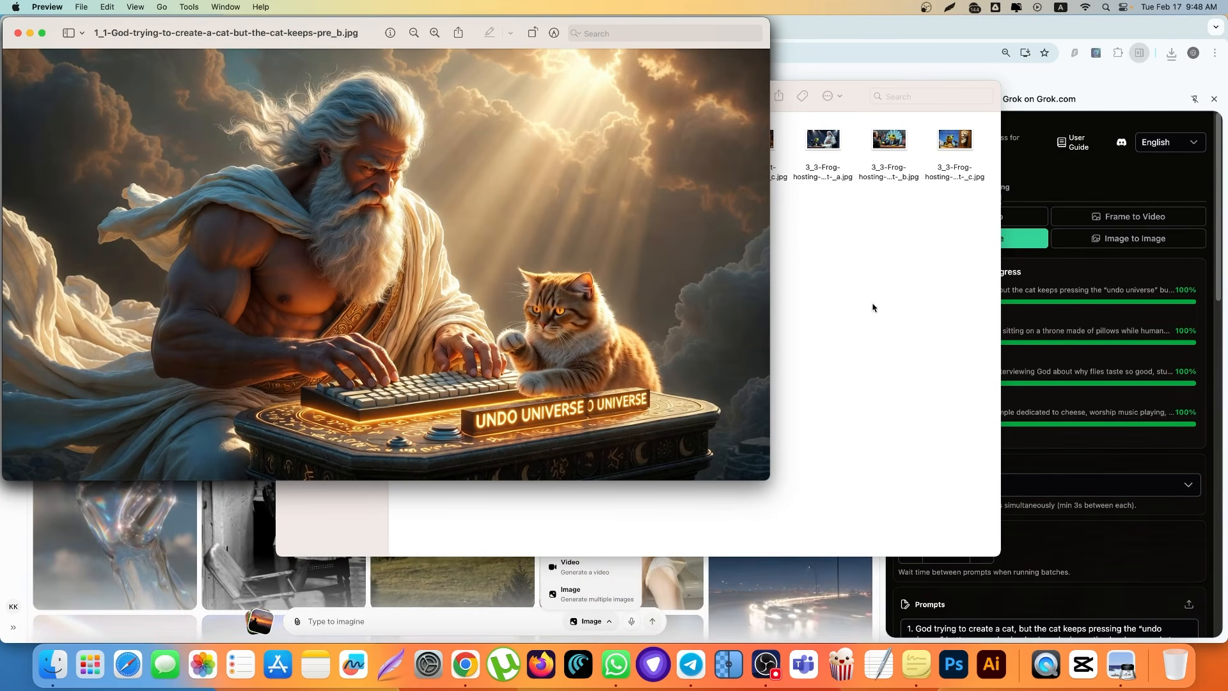
# - Back in Chrome, close the Grok Automation panel and return to a new chat on the Grok home page
pyautogui.click(1061, 289)
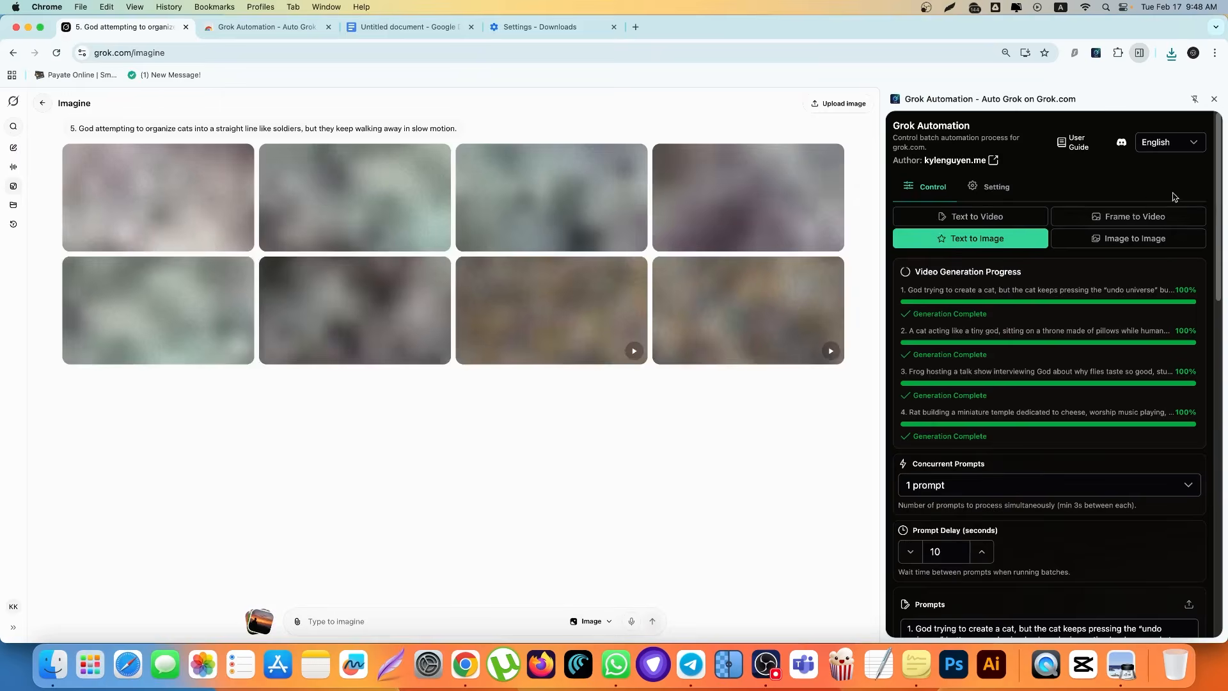
pyautogui.click(1213, 99)
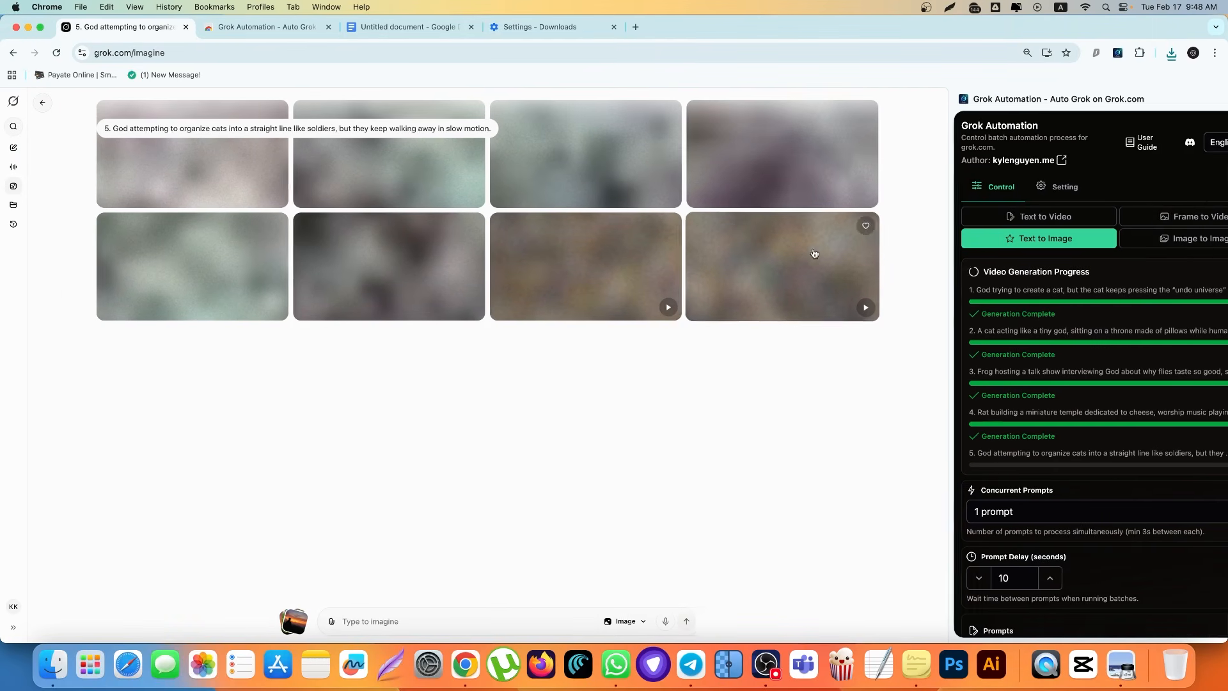
pyautogui.click(14, 126)
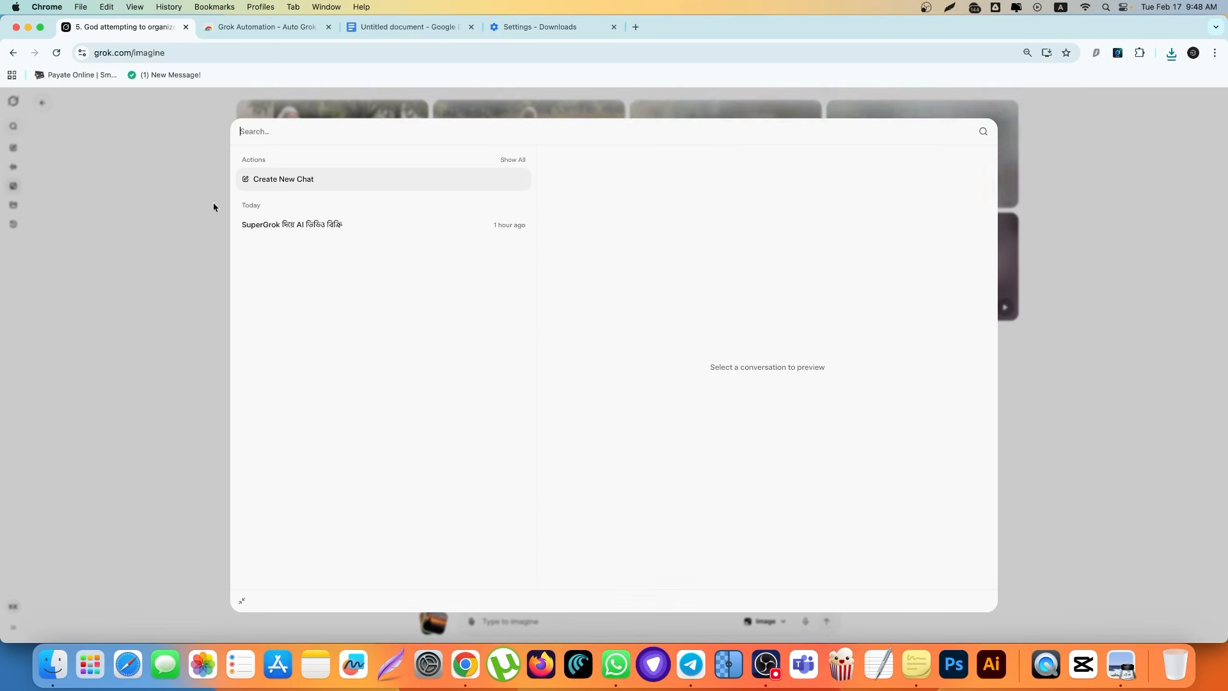
pyautogui.press('Escape')
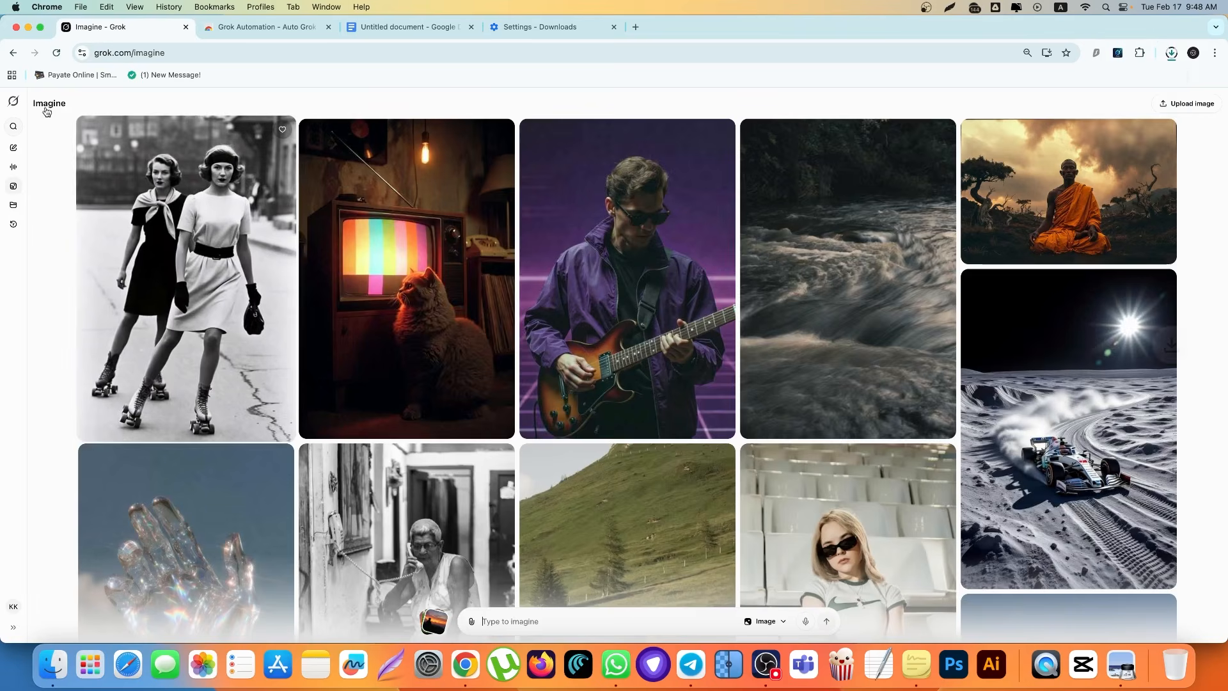
pyautogui.click(14, 101)
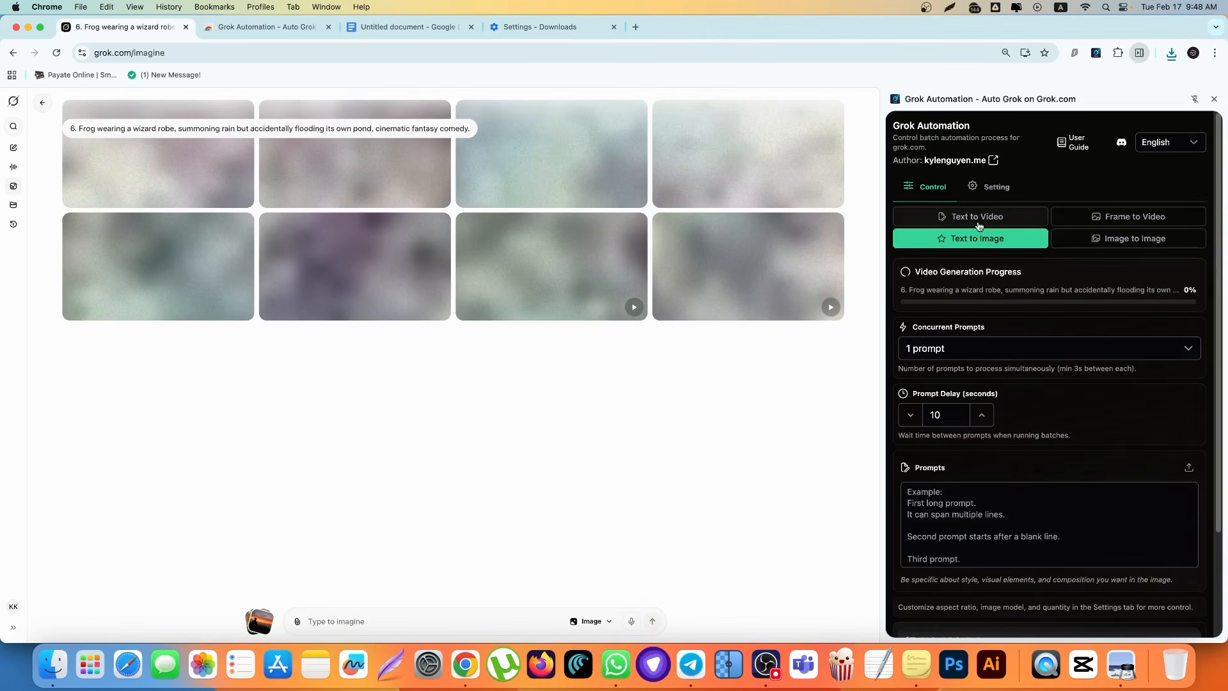
pyautogui.scroll(-3, 1052, 342)
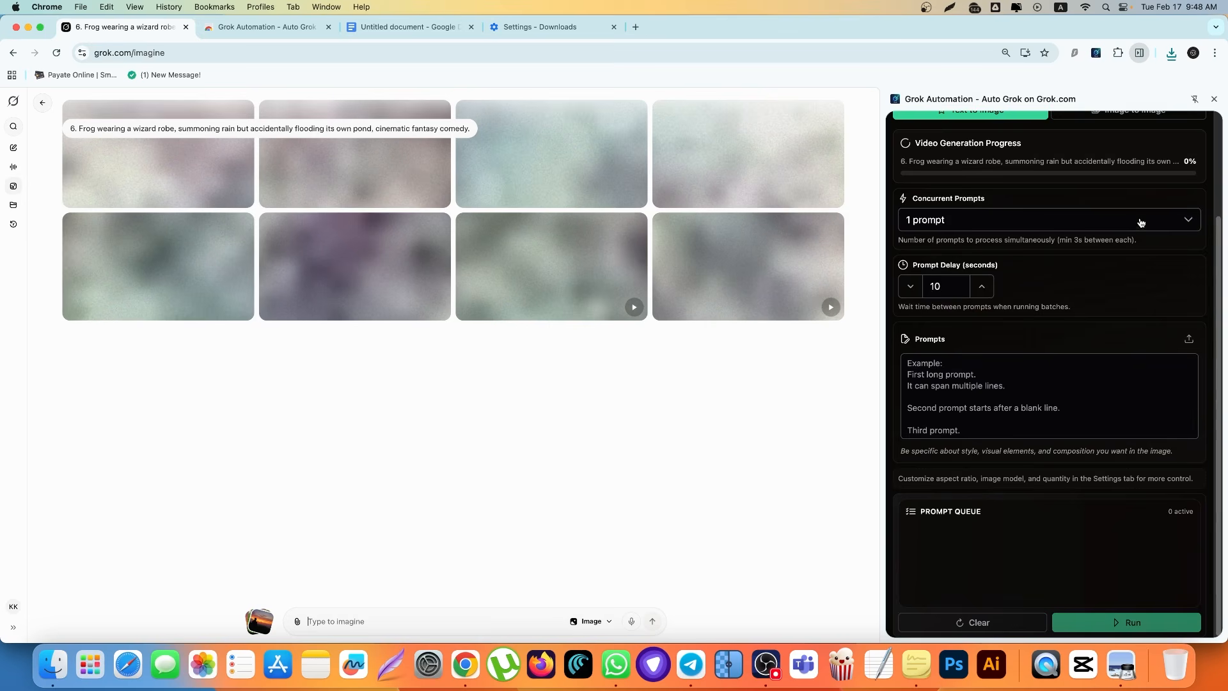
pyautogui.click(1214, 100)
pyautogui.click(6, 145)
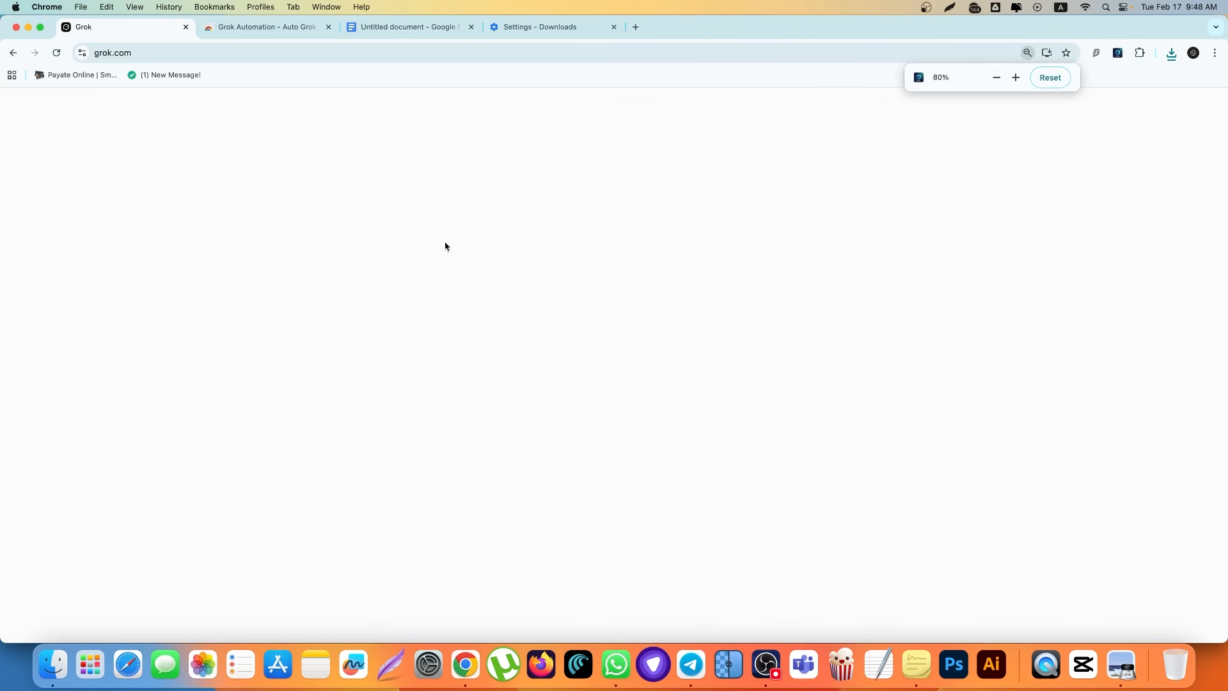
# - Reopen the Grok Automation panel at a wider size and switch it to Text to Video mode
pyautogui.click(1117, 53)
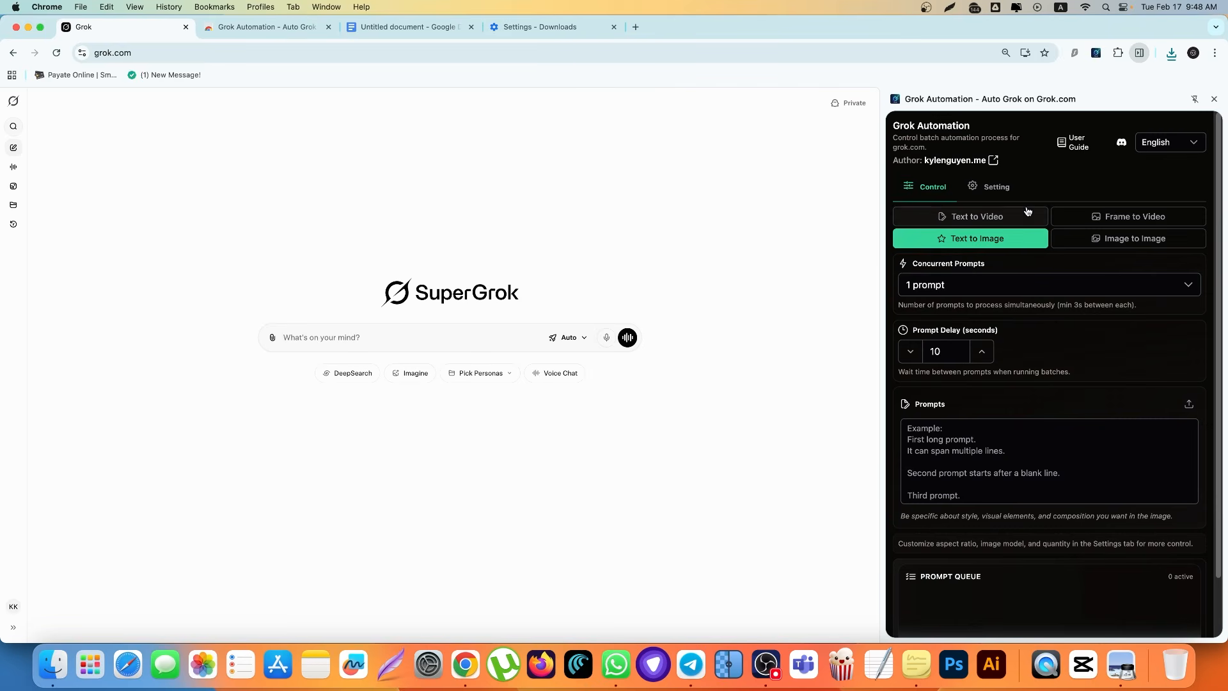
pyautogui.moveTo(884, 240); pyautogui.dragTo(799, 243)
pyautogui.click(917, 213)
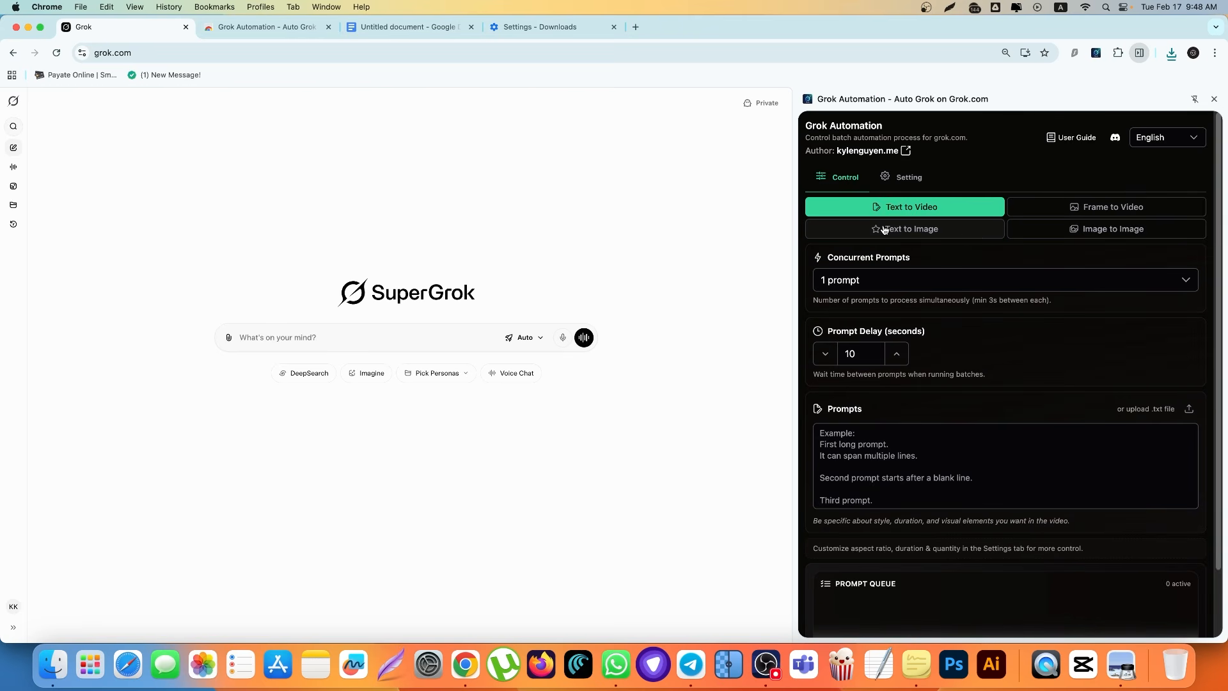
# - In the extension's settings, set the default mode to Text to Video and review the remaining options
pyautogui.click(908, 177)
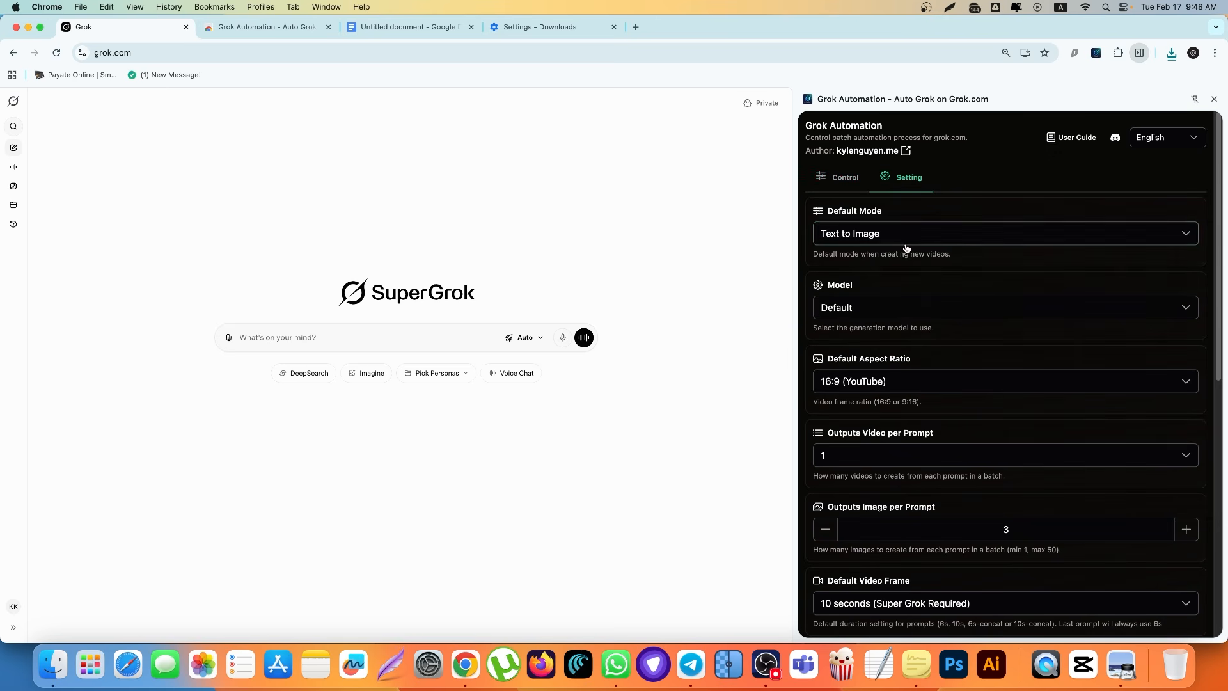
pyautogui.click(892, 240)
pyautogui.click(888, 271)
pyautogui.scroll(-5, 944, 278)
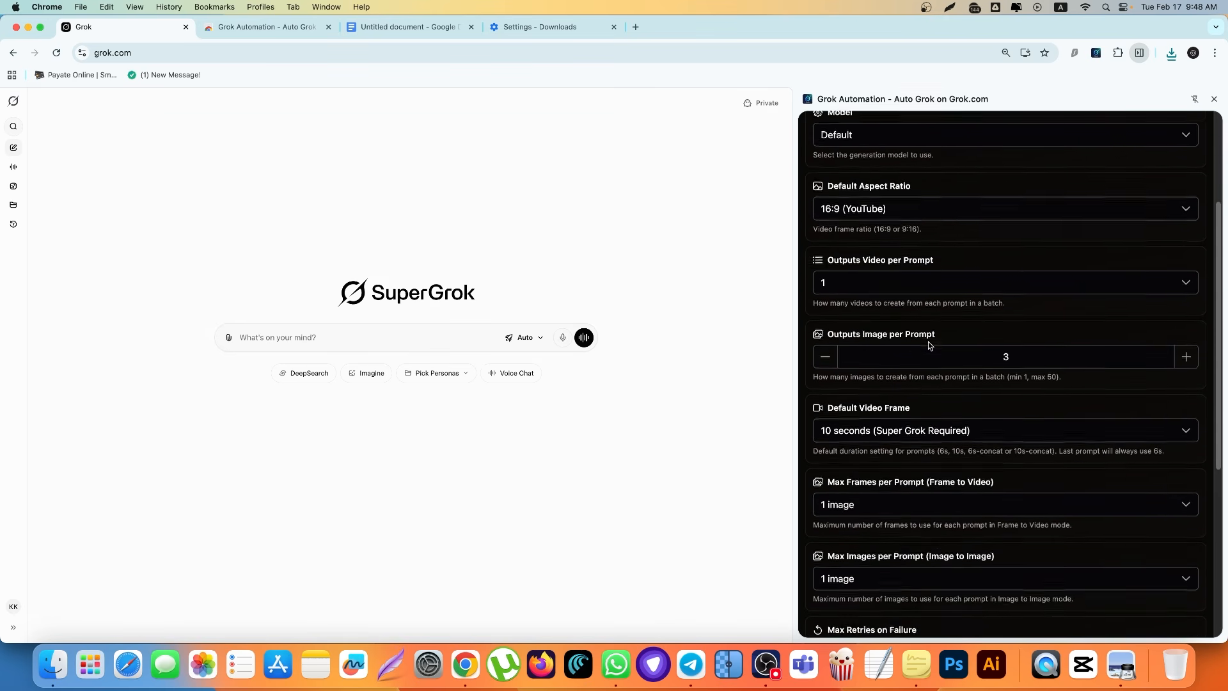
pyautogui.scroll(-3, 929, 347)
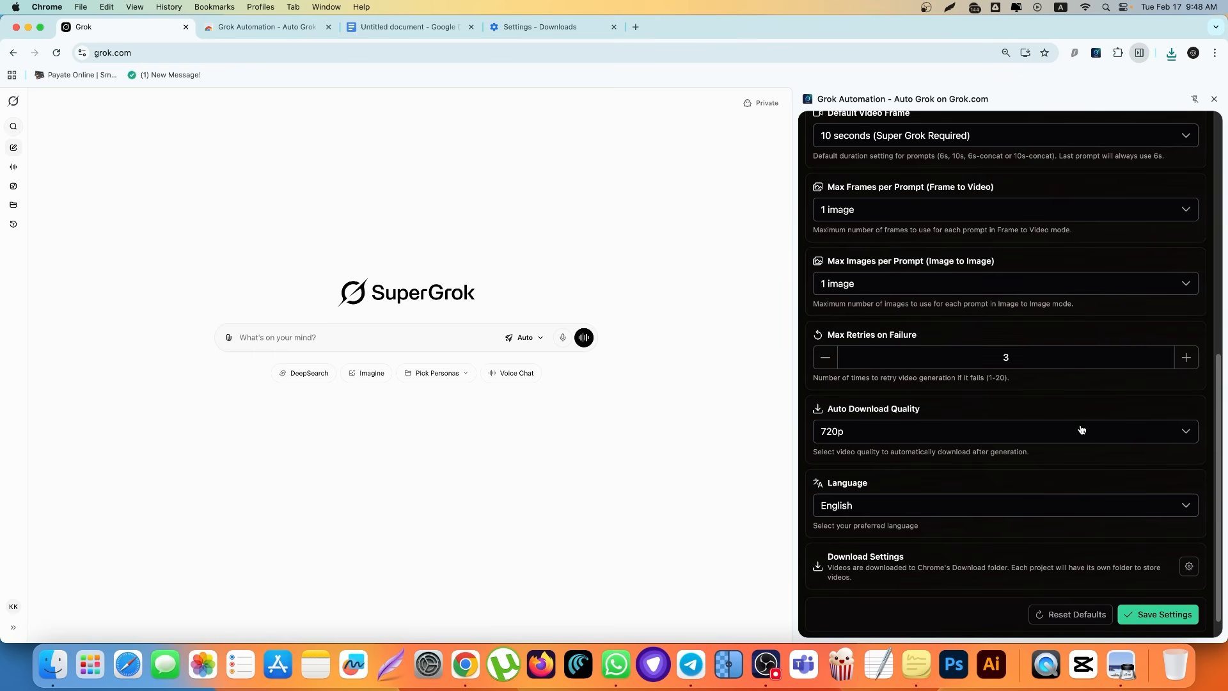
pyautogui.scroll(10, 1168, 479)
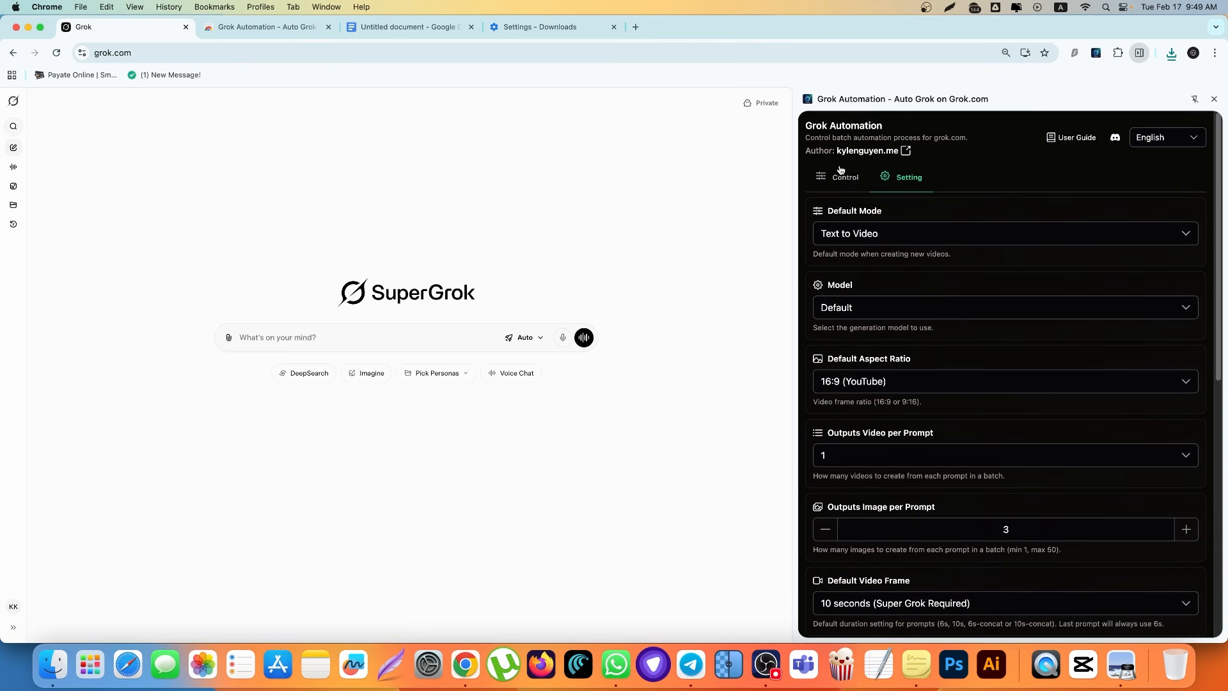
# - Enter the ten numbered prompts in the Text to Video prompt box, separating each one with a blank line
pyautogui.click(844, 178)
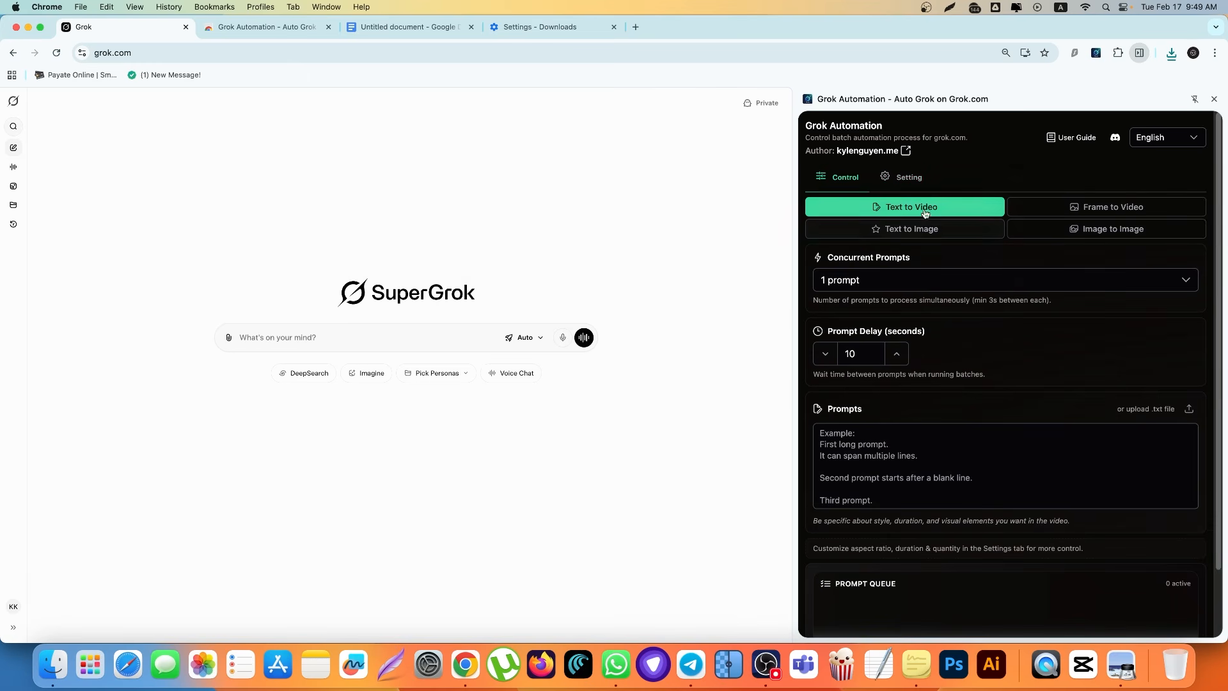
pyautogui.click(882, 456)
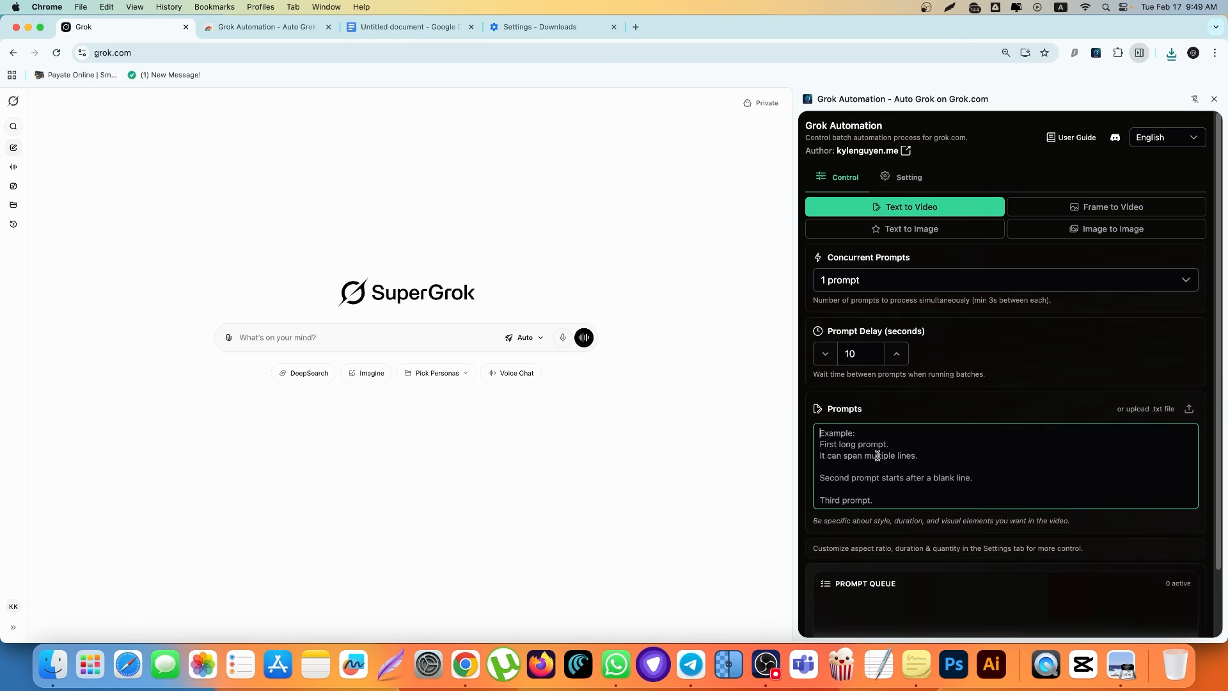
pyautogui.write('1. God trying to create a cat, but the cat keeps pressing the "undo universe" button on a glowing keyboard, cinematic clouds, comedy tone. 2. A cat acting like a tiny god, sitting on a throne made of pillows while humans bring it snacks, dramatic golden lighting. 3. Frog hosting a talk show interviewing God about why flies taste so good, studio lighting, animated comedy style. 4. Rat building a miniature temple dedicated to cheese, worship music playing, stop-motion style. 5. God attempting to organize cats into a straight line like soldiers, but they keep walking away in slow motion. 6. Frog wearing a wizard robe, summoning rain but accidentally flooding its own pond, cinematic fantasy comedy. 7. Cat pressing random buttons on a "universe control panel" labeled gravity, pizza, Monday, chaos. 8. Rat teaching a classroom of frogs how to steal cheese from a refrigerator, educational parody video. 9. Giant frog acting as a weather god, jumping into clouds to create thunder. 10. Cat and rat playing chess while God watches and gives terrible advice, dramatic spotlight.')
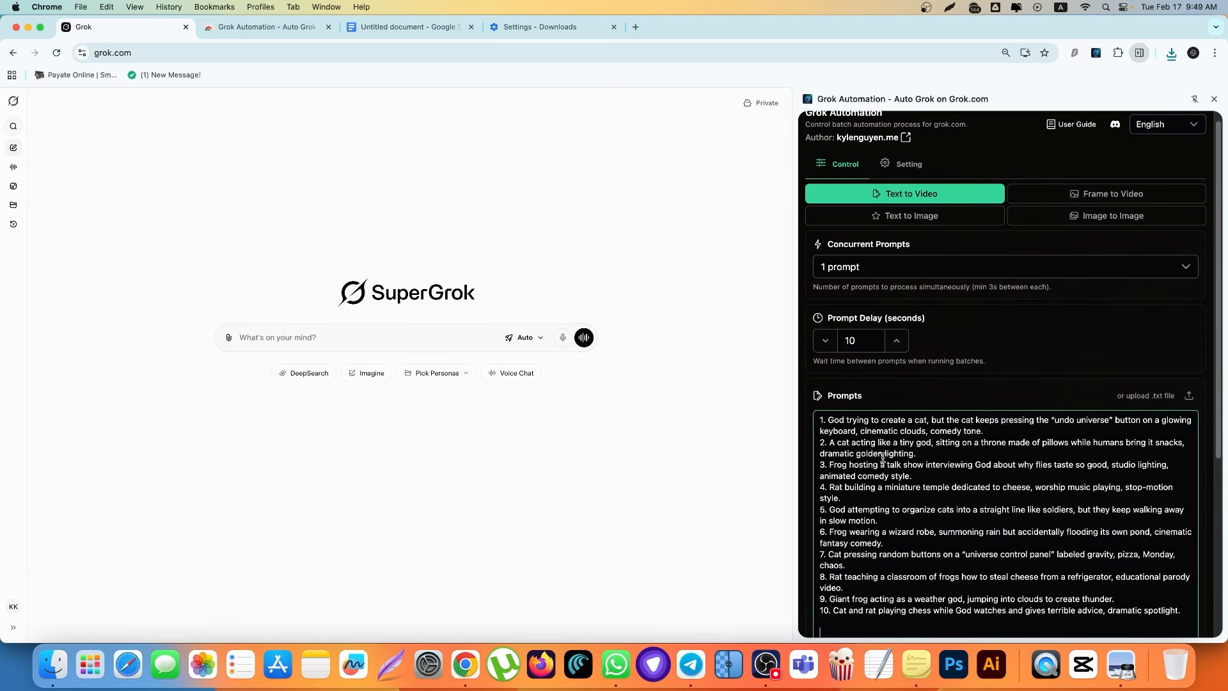
pyautogui.click(992, 431)
pyautogui.press('Return')
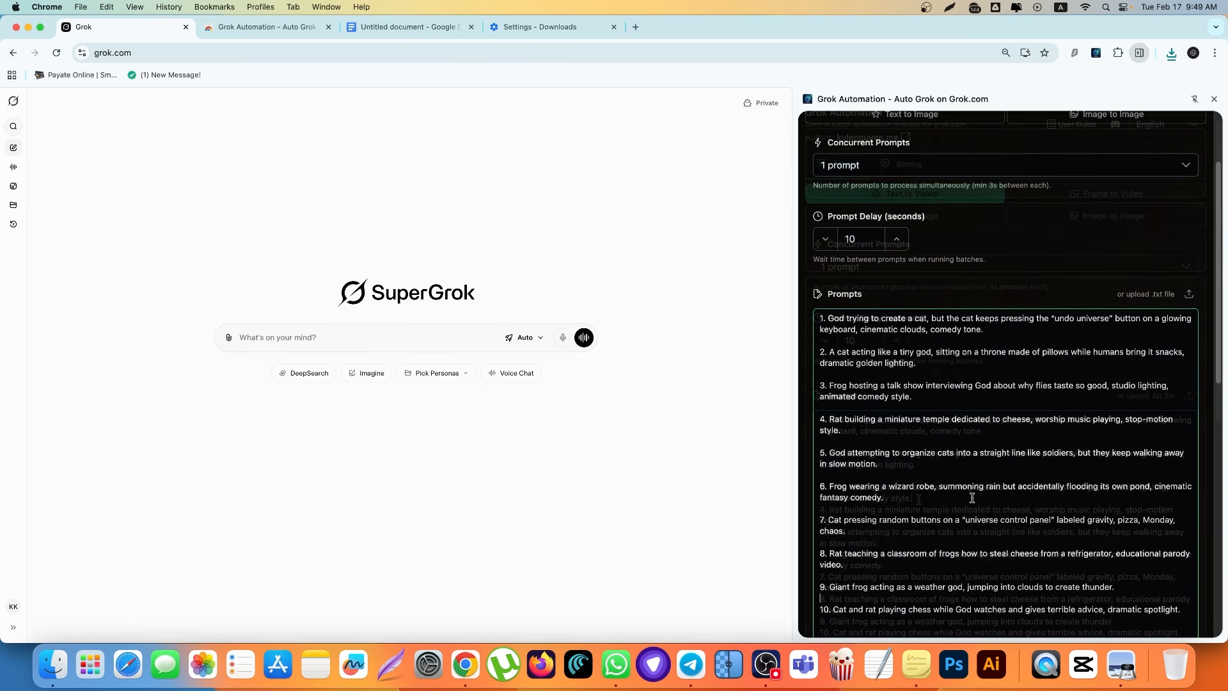
# - Review the ten queued prompts, run the text-to-video batch and check its generation progress
pyautogui.press('super+a')
pyautogui.scroll(3, 893, 411)
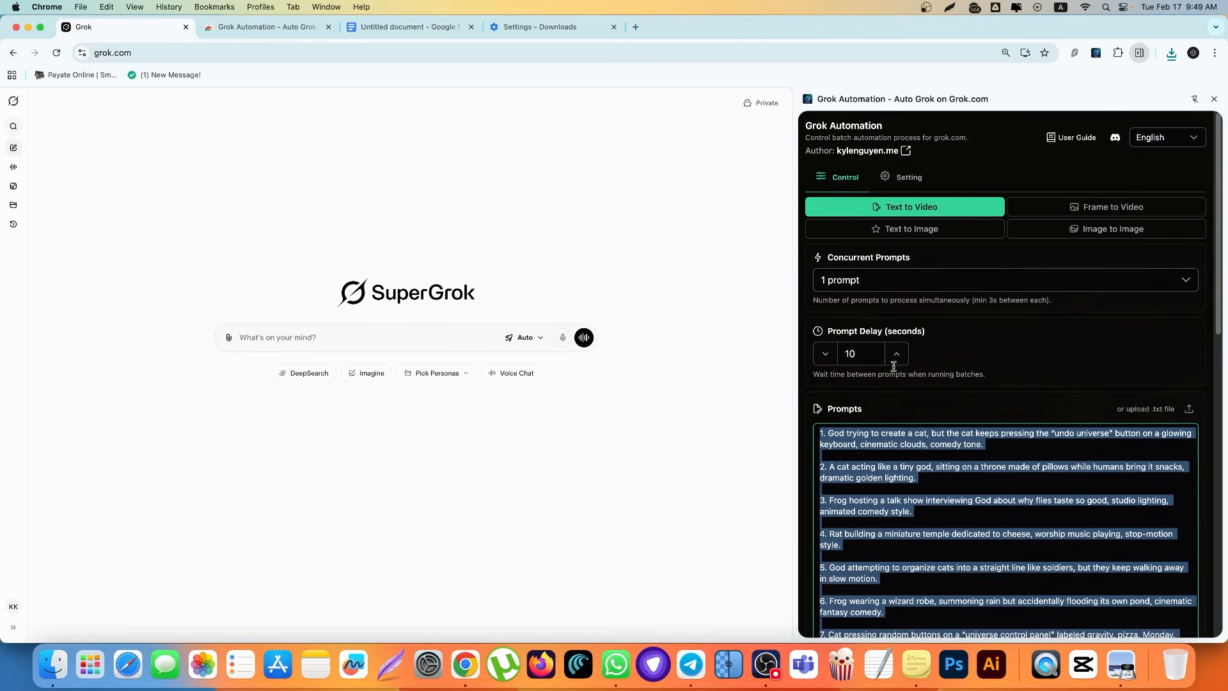
pyautogui.scroll(-10, 962, 398)
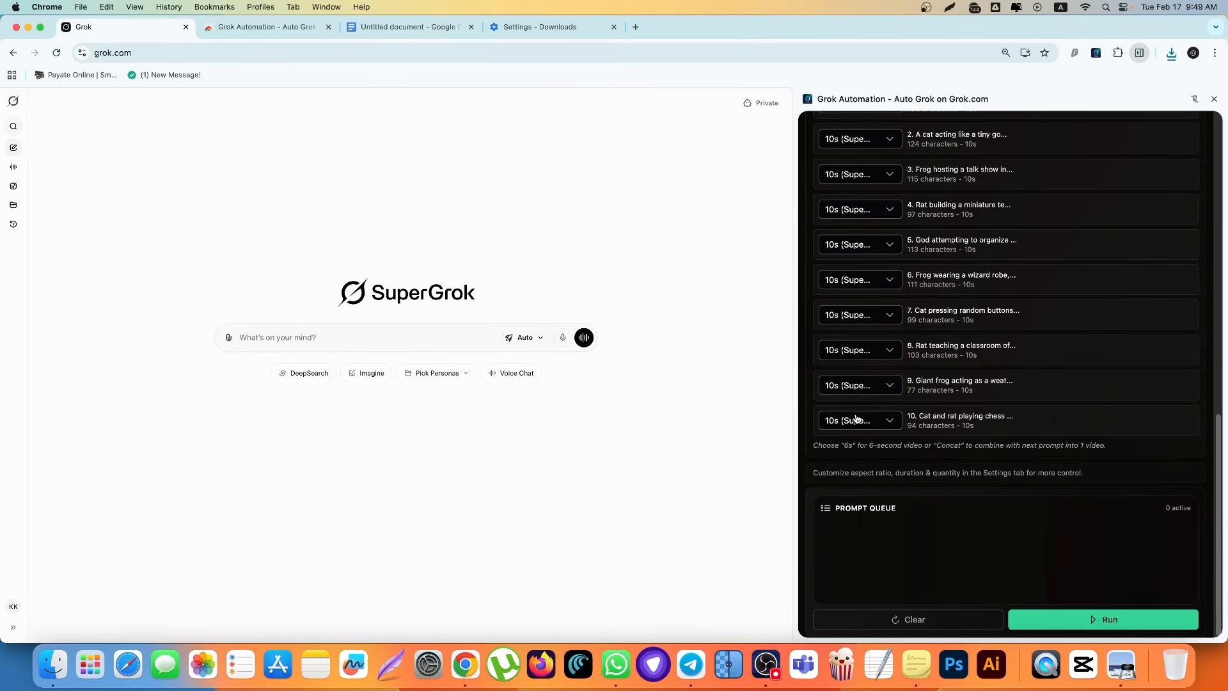
pyautogui.click(1099, 619)
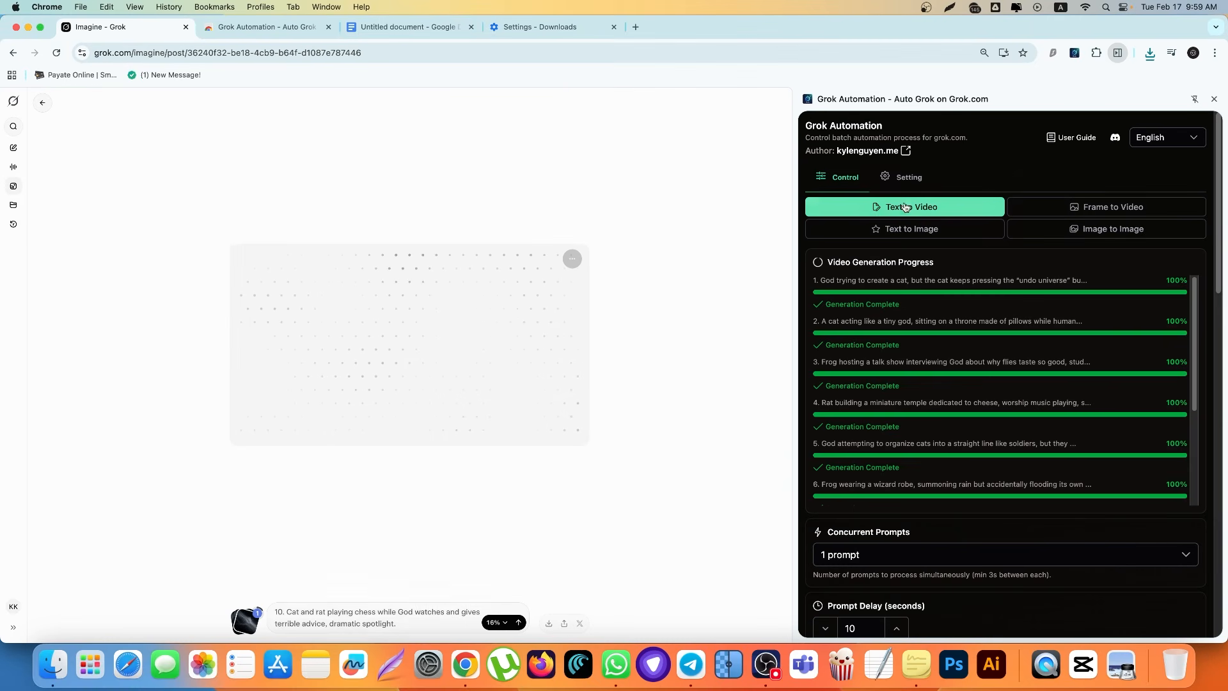
pyautogui.scroll(-5, 964, 360)
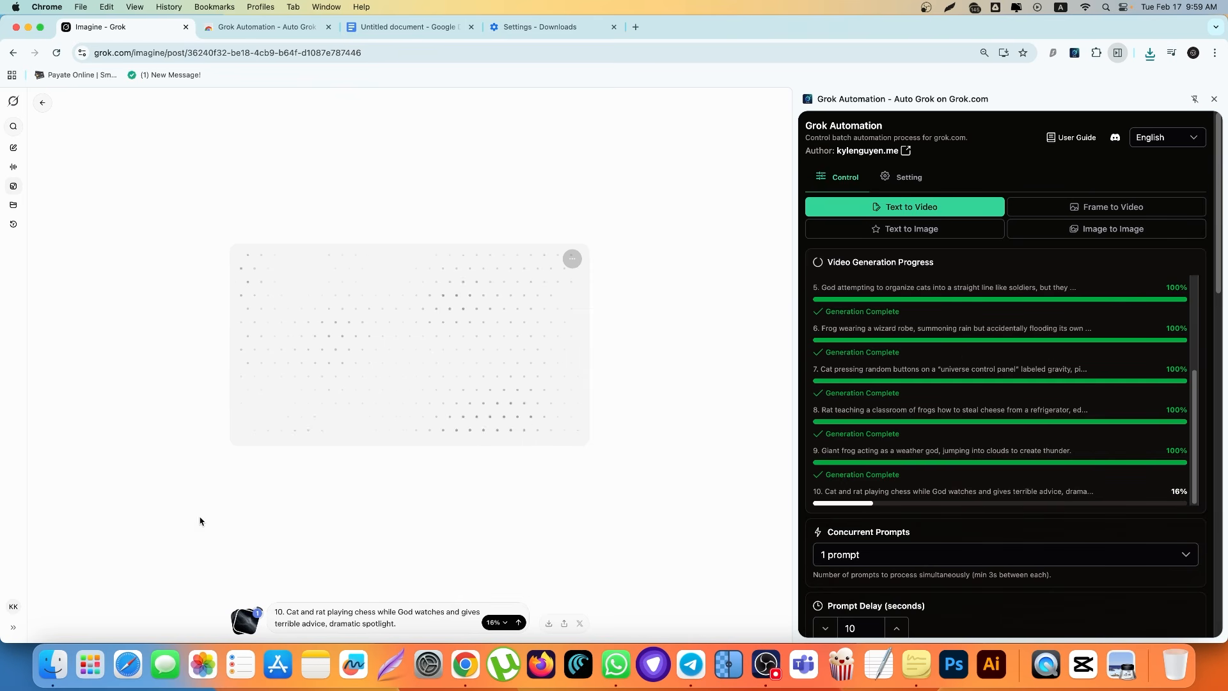
# - Open the Grok downloads folder in Finder and play the video of the giant frog jumping into clouds
pyautogui.click(58, 660)
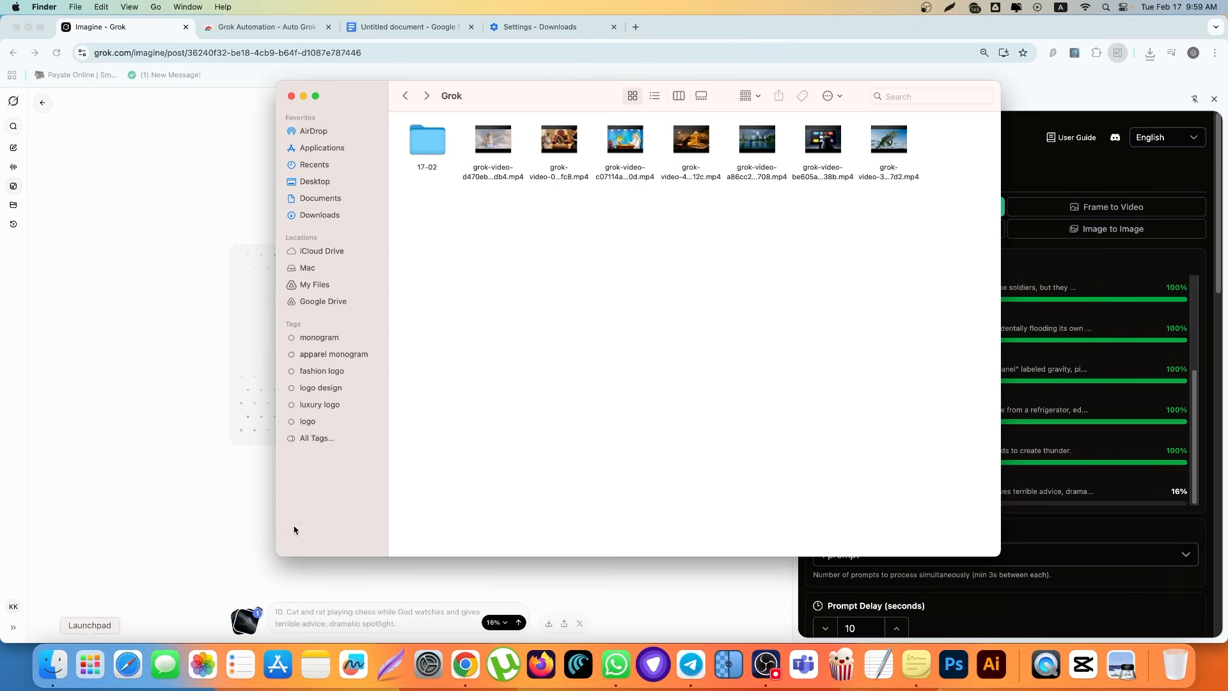
pyautogui.click(898, 140)
pyautogui.doubleClick(899, 141)
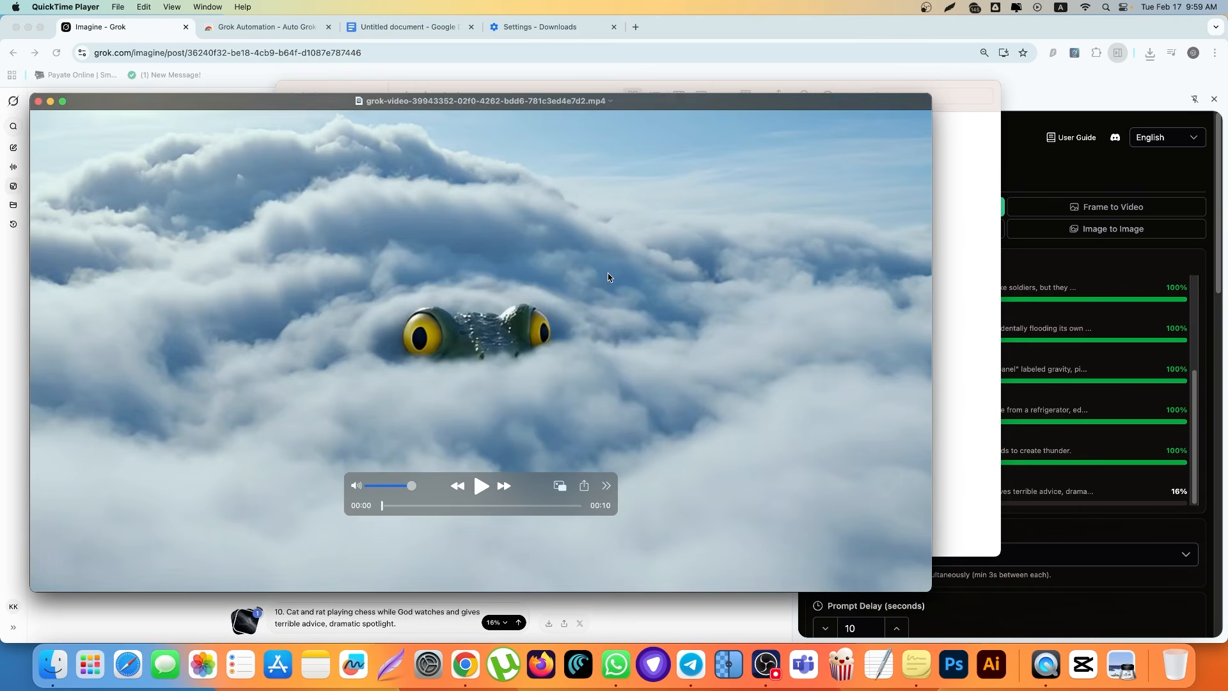
pyautogui.press('space')
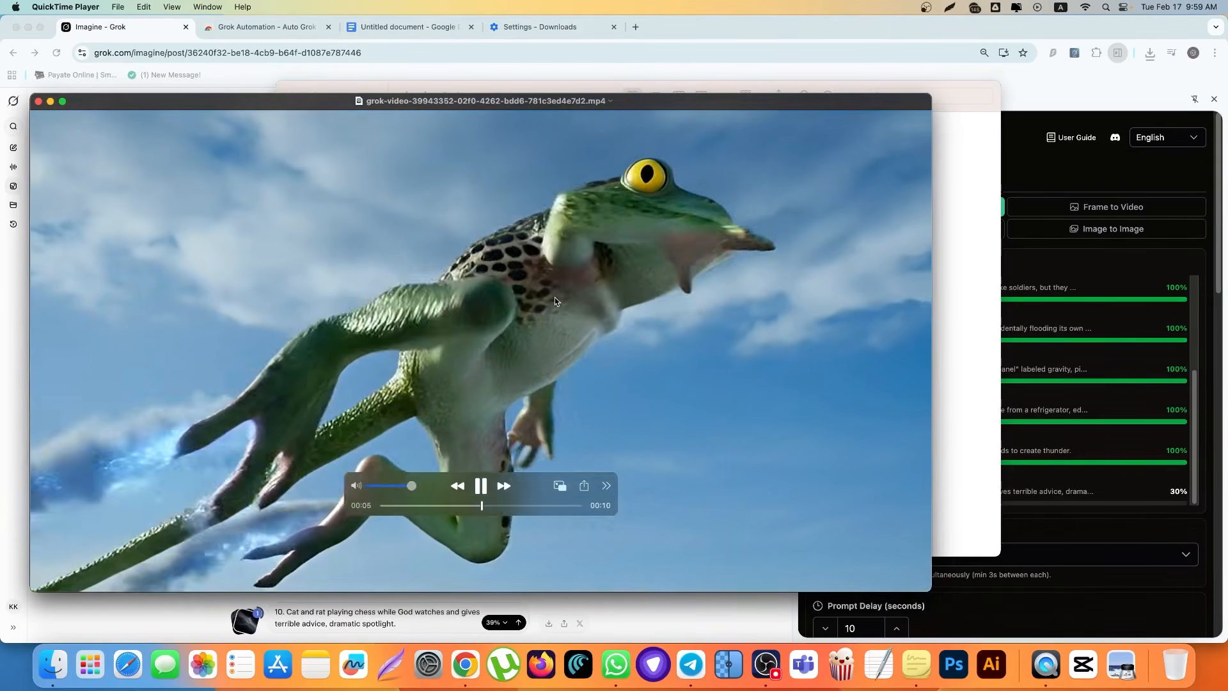
# - Turn the system volume down while the frog video plays
pyautogui.press('XF86AudioRaiseVolume')
pyautogui.press('XF86AudioLowerVolume')
pyautogui.press('XF86AudioLowerVolume')
pyautogui.press('XF86AudioLowerVolume')
pyautogui.press('XF86AudioLowerVolume')
pyautogui.press('XF86AudioLowerVolume')
pyautogui.press('XF86AudioLowerVolume')
pyautogui.press('XF86AudioLowerVolume')
pyautogui.press('XF86AudioLowerVolume')
pyautogui.press('XF86AudioLowerVolume')
pyautogui.press('XF86AudioLowerVolume')
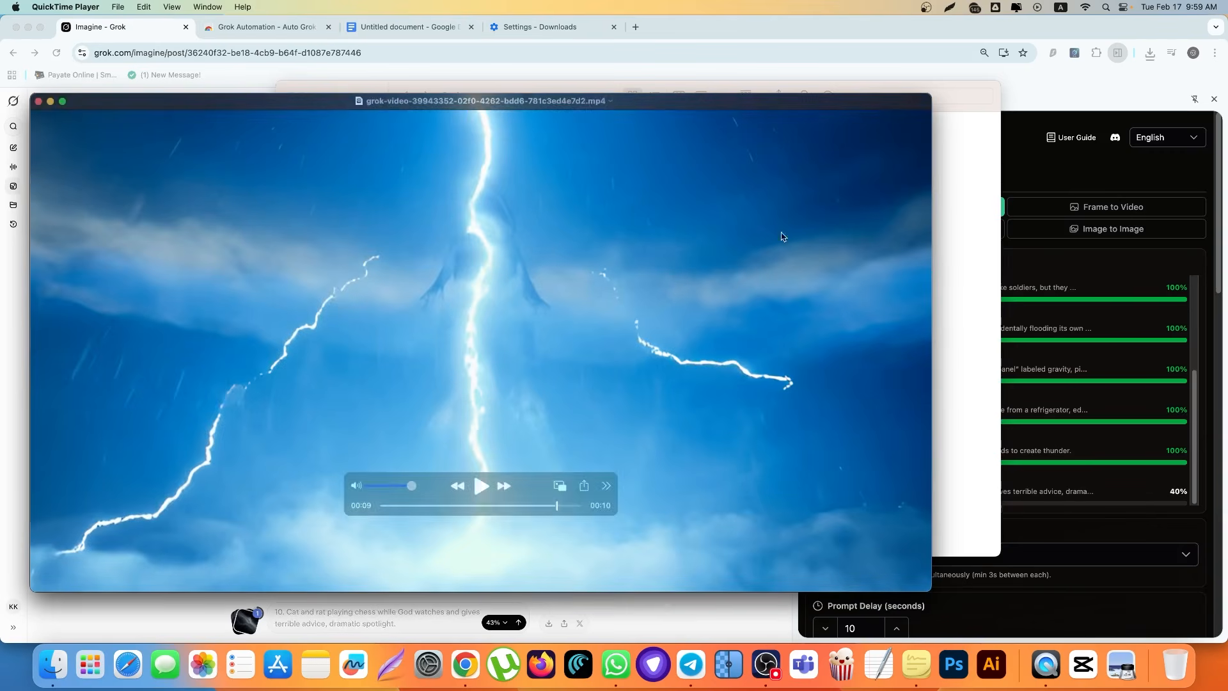
# - From the Grok folder, play the video of the cat pressing buttons on the universe control panel, and pause it
pyautogui.click(64, 662)
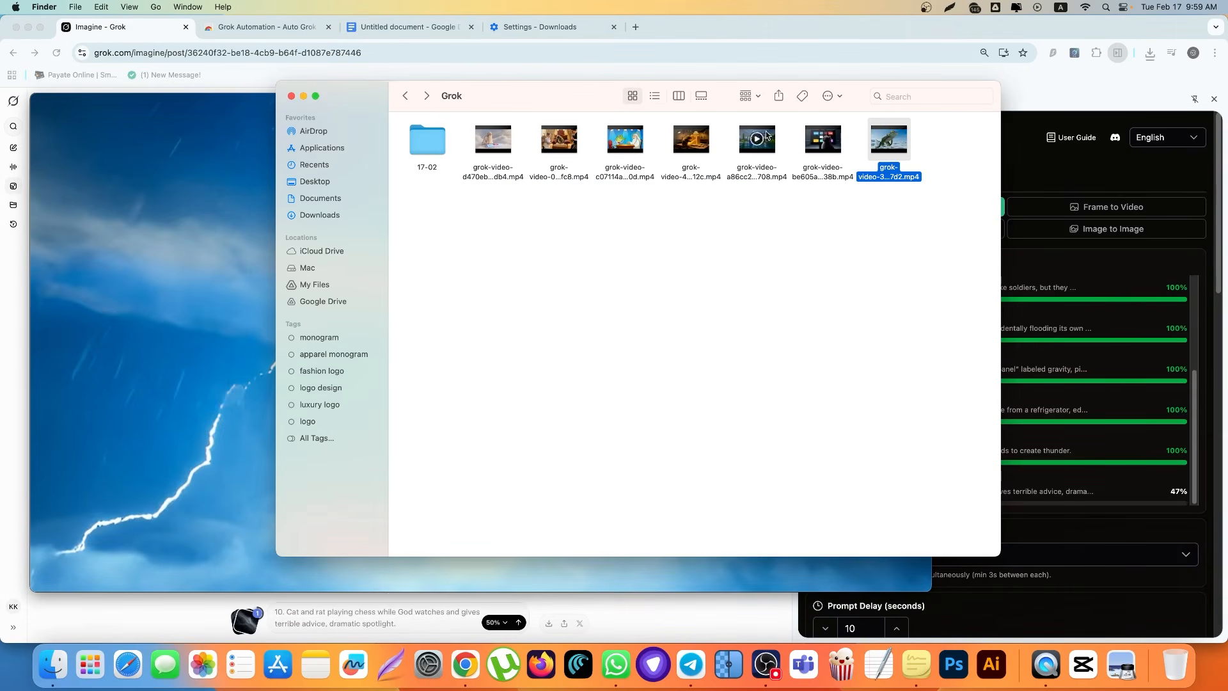
pyautogui.doubleClick(823, 140)
pyautogui.press('space')
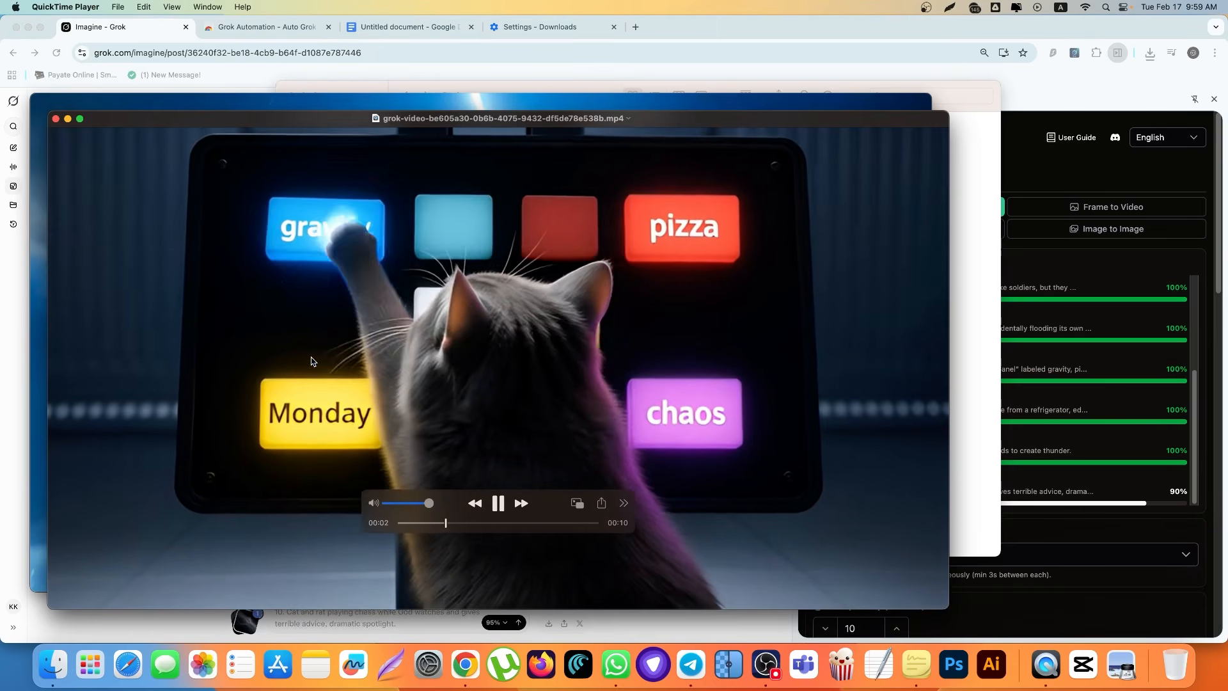
pyautogui.press('space')
# - Bring the Grok folder up again, and switch to Chrome to view the chess video for prompt 10
pyautogui.click(55, 662)
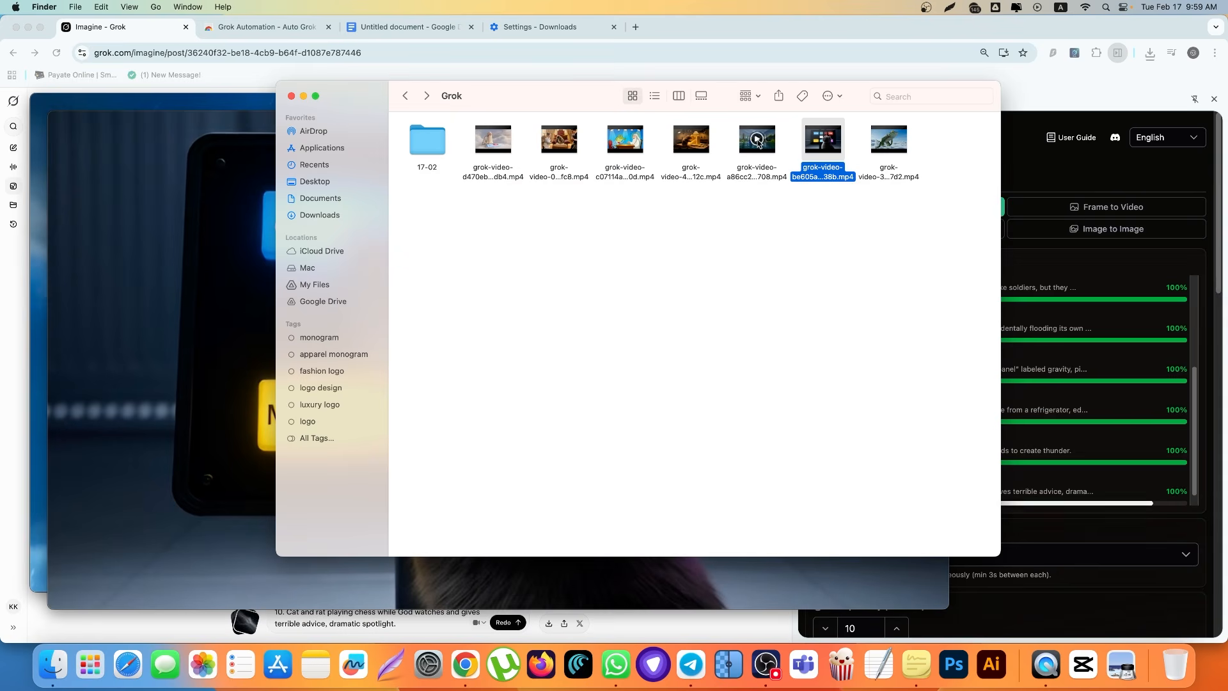
pyautogui.click(777, 130)
pyautogui.press('super+Tab')
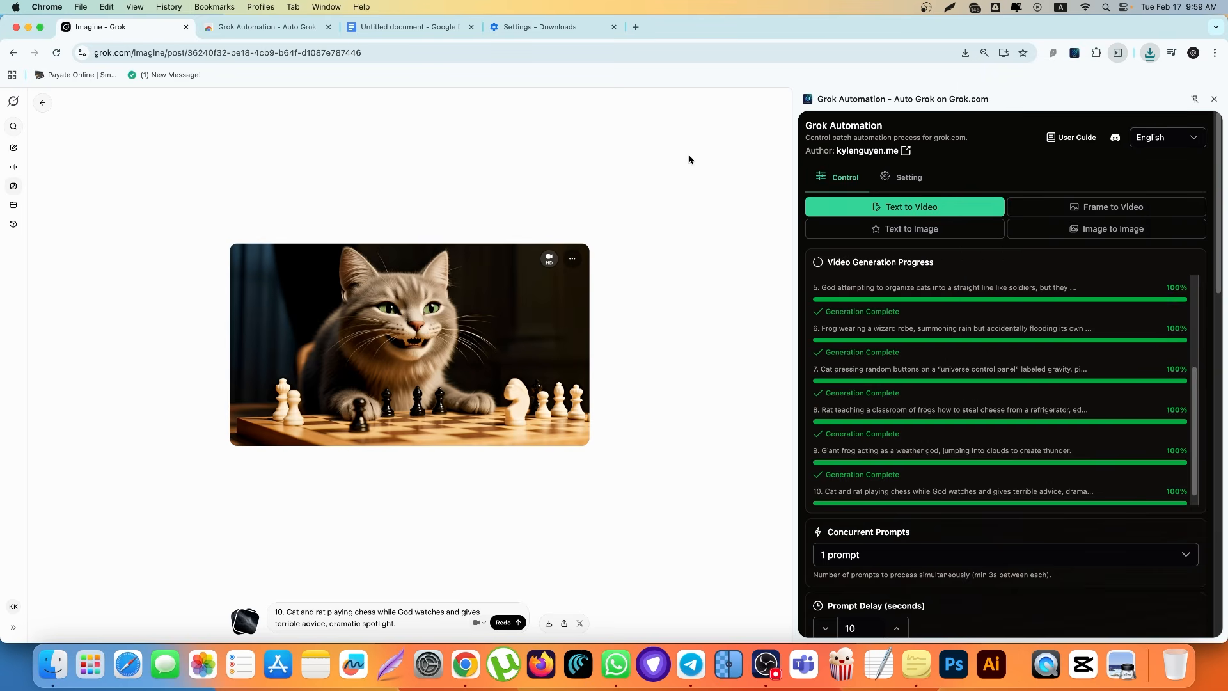
# - In Finder, look into the 17-02 image folder, then return to the Grok folder and select all its MP4 videos
pyautogui.click(53, 664)
pyautogui.doubleClick(430, 147)
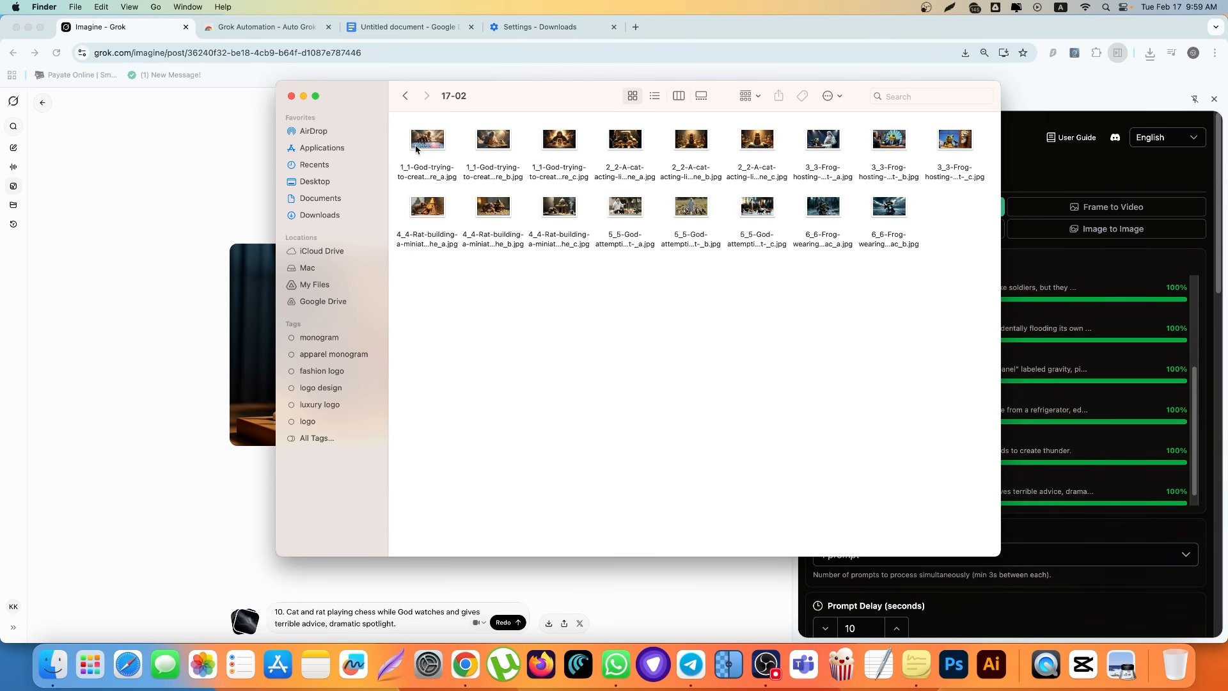
pyautogui.click(405, 95)
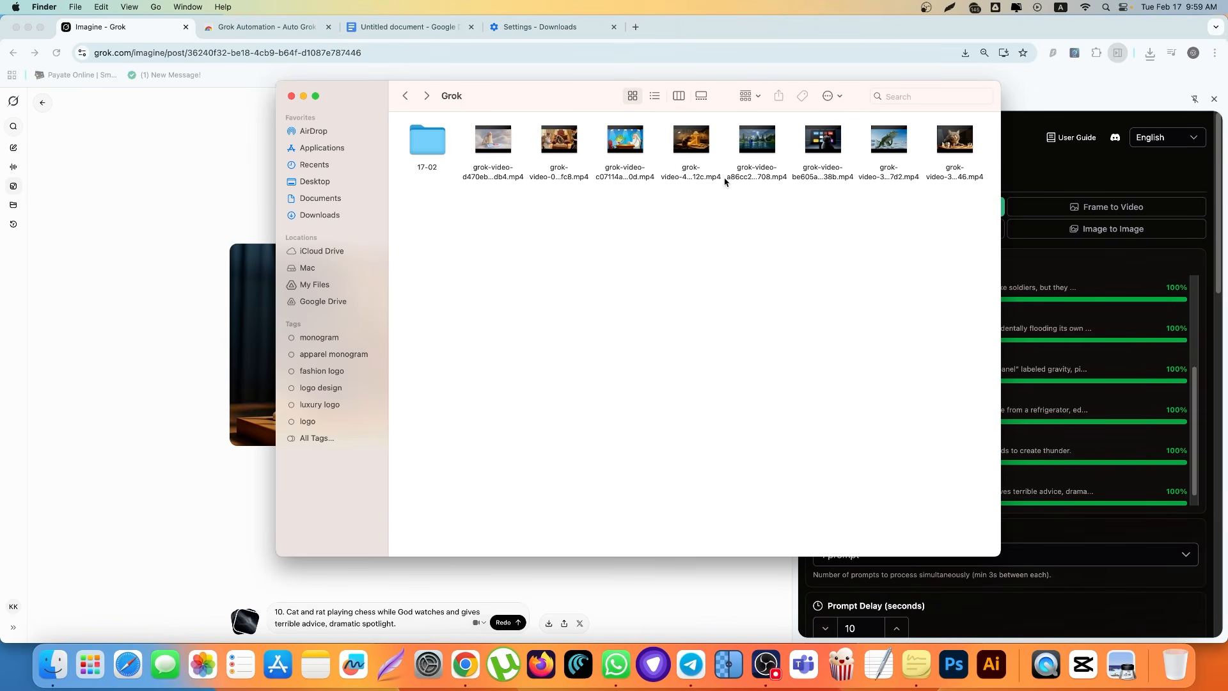
pyautogui.moveTo(958, 196); pyautogui.dragTo(502, 118)
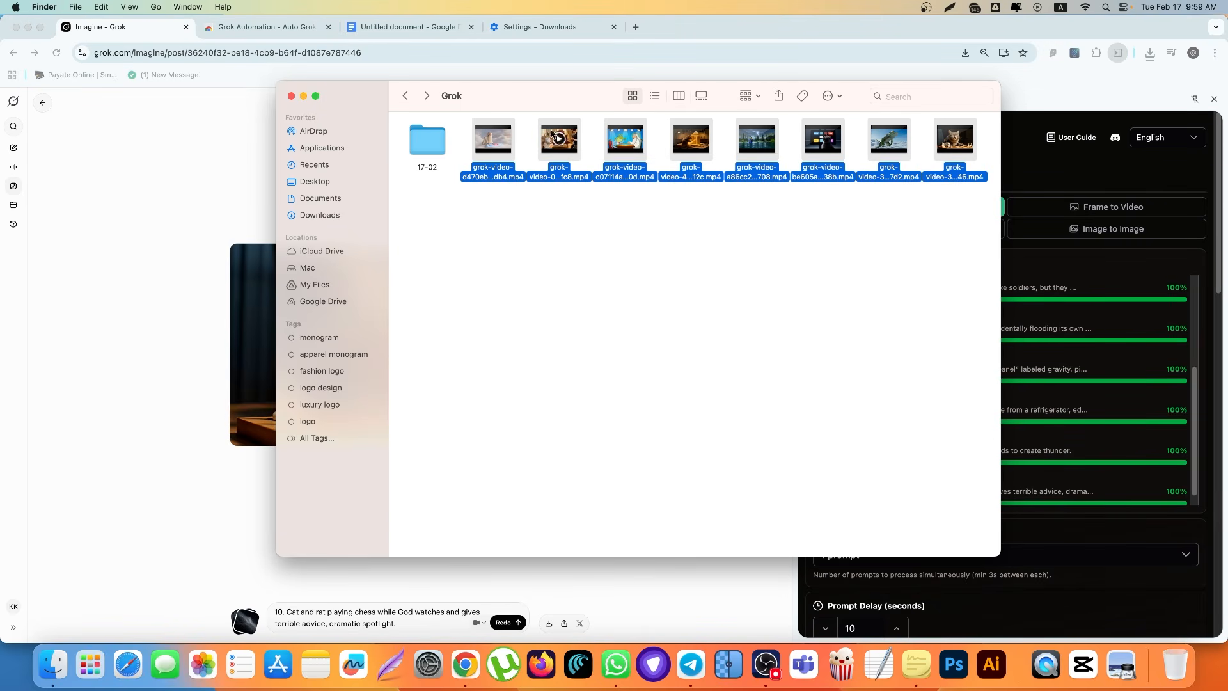
pyautogui.moveTo(578, 97); pyautogui.dragTo(444, 99)
# - Back in Chrome, close and reopen the Grok Automation panel to clear the finished batch, and switch it to Frame to Video mode
pyautogui.click(1099, 216)
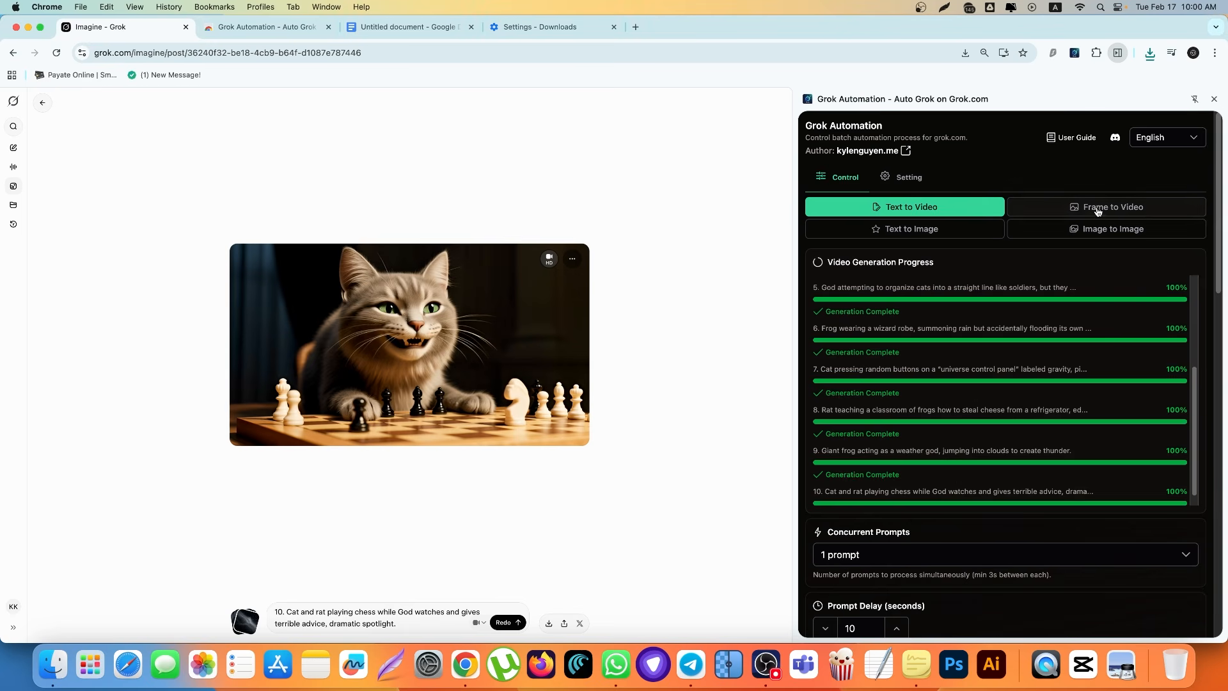
pyautogui.click(1099, 208)
pyautogui.scroll(-1, 954, 421)
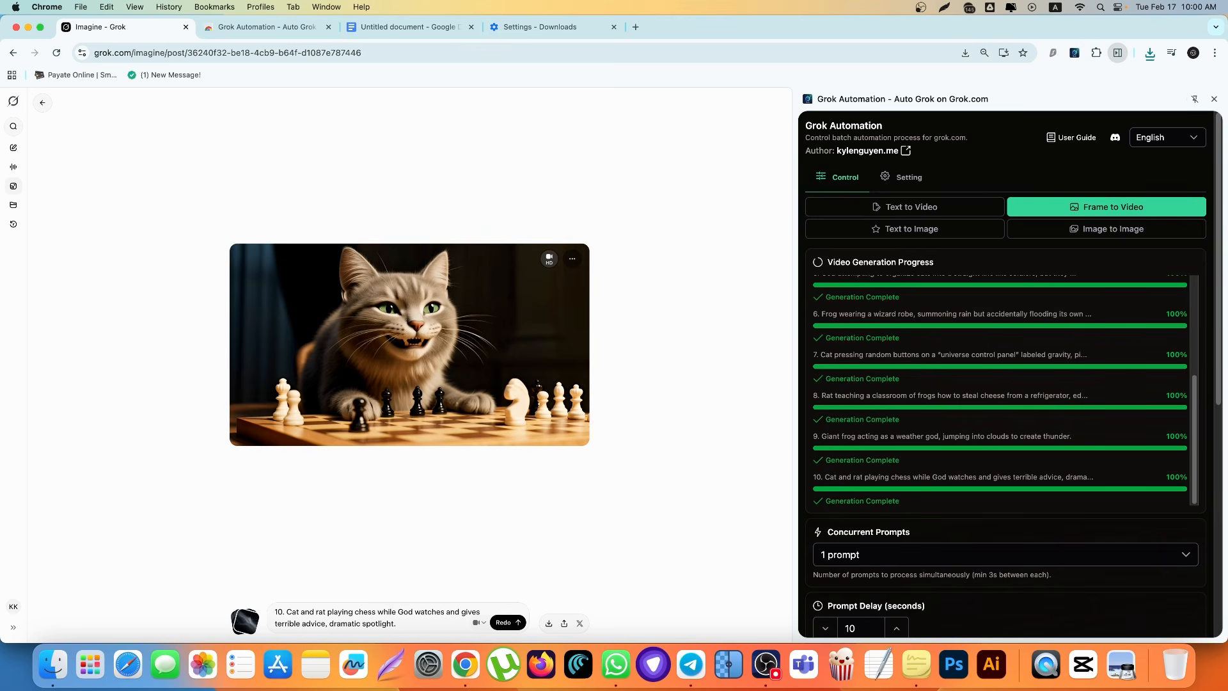
pyautogui.click(1214, 99)
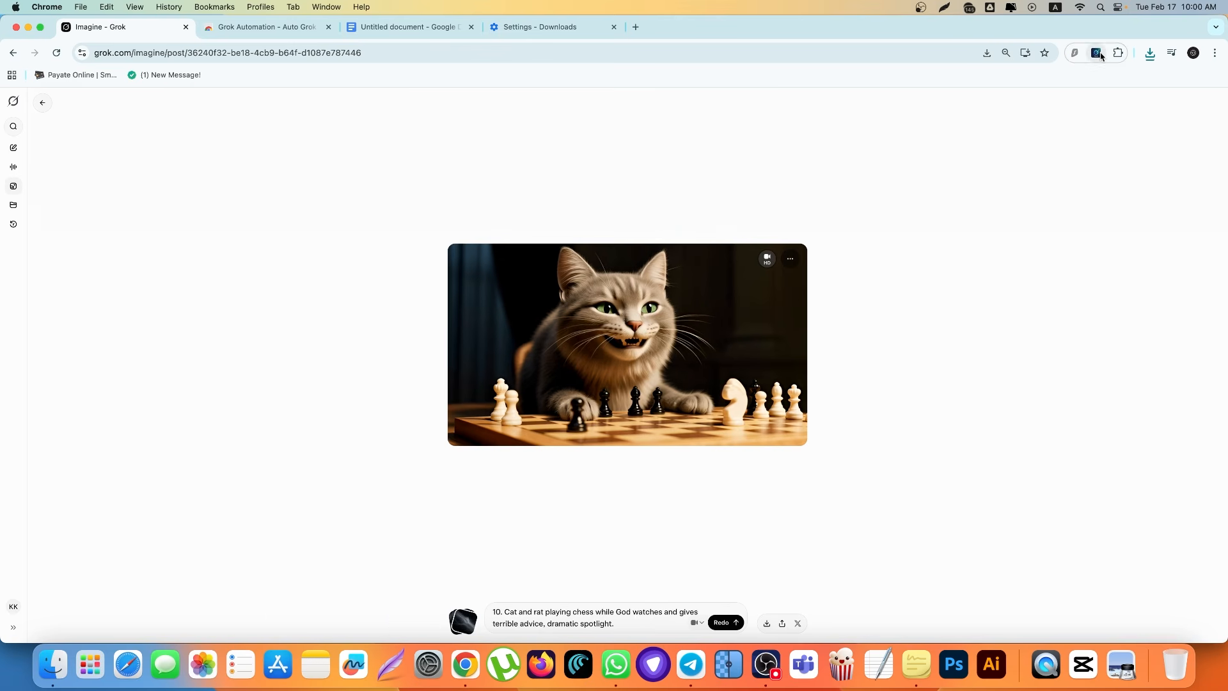
pyautogui.click(1098, 54)
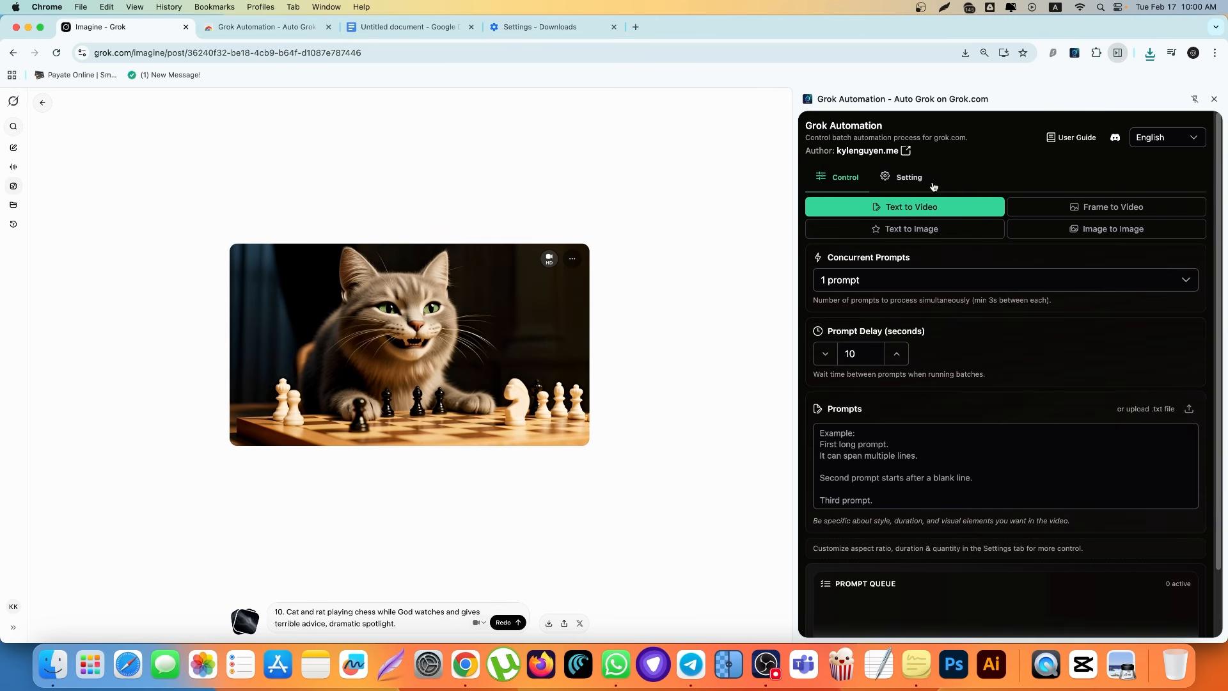
pyautogui.click(1094, 206)
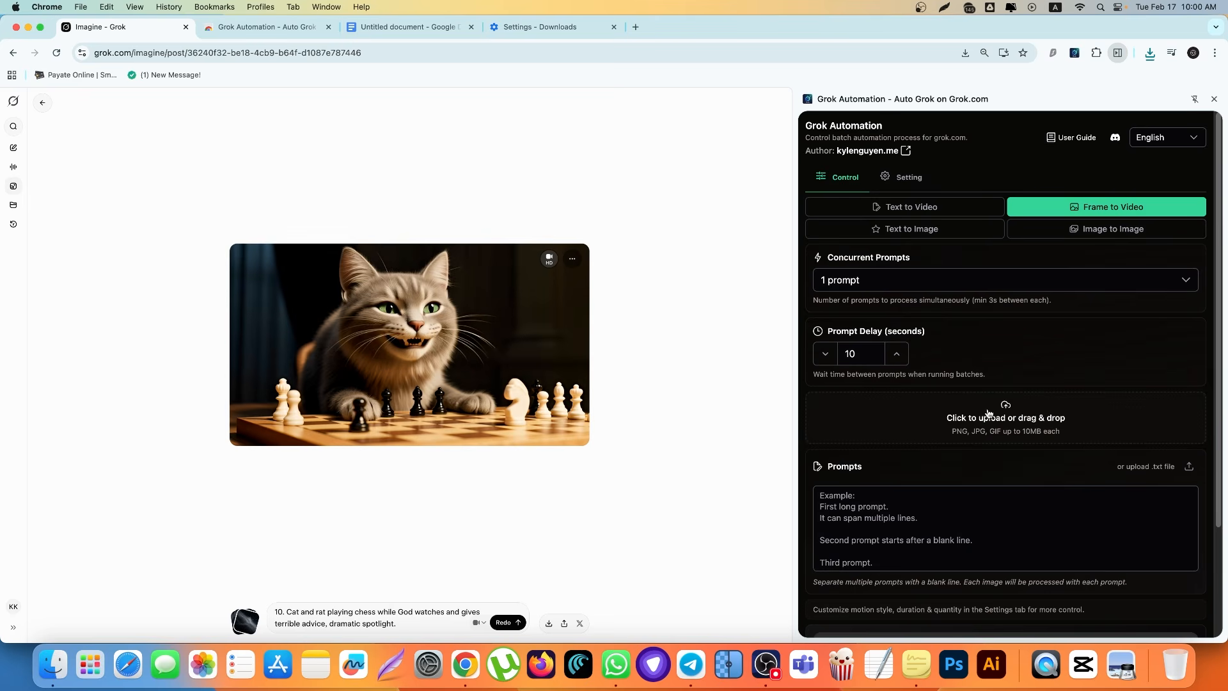
# - Upload six images from the 17-02 folder as frames: image b of prompt 6 and image c of prompts 5, 4, 3, 2 and 1
pyautogui.click(907, 393)
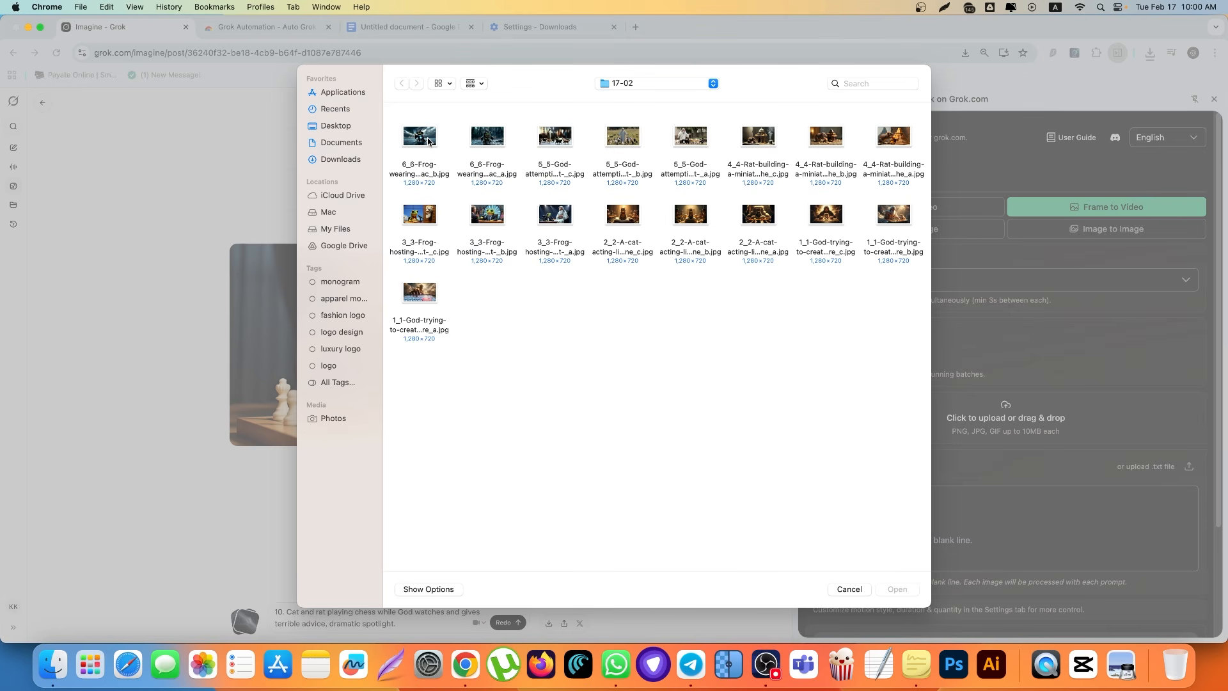
pyautogui.click(428, 141)
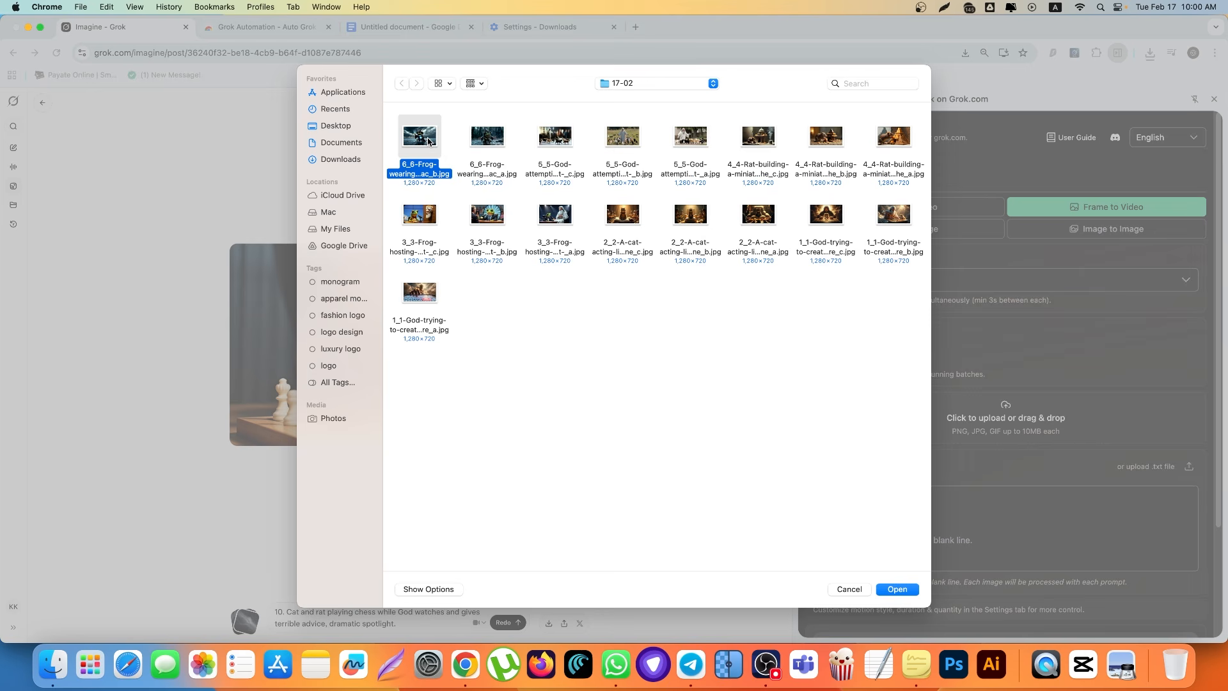
pyautogui.keyDown('super'); pyautogui.click(561, 157); pyautogui.keyUp('super')
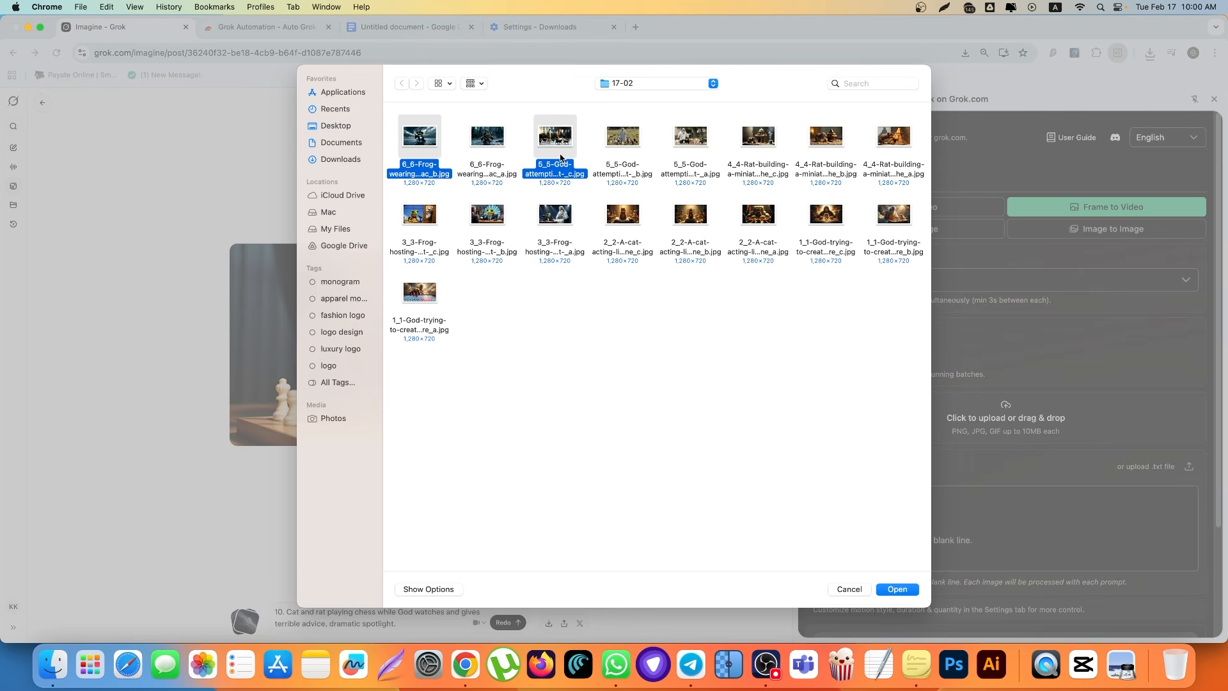
pyautogui.keyDown('super'); pyautogui.click(756, 148); pyautogui.keyUp('super')
pyautogui.keyDown('super'); pyautogui.click(429, 223); pyautogui.keyUp('super')
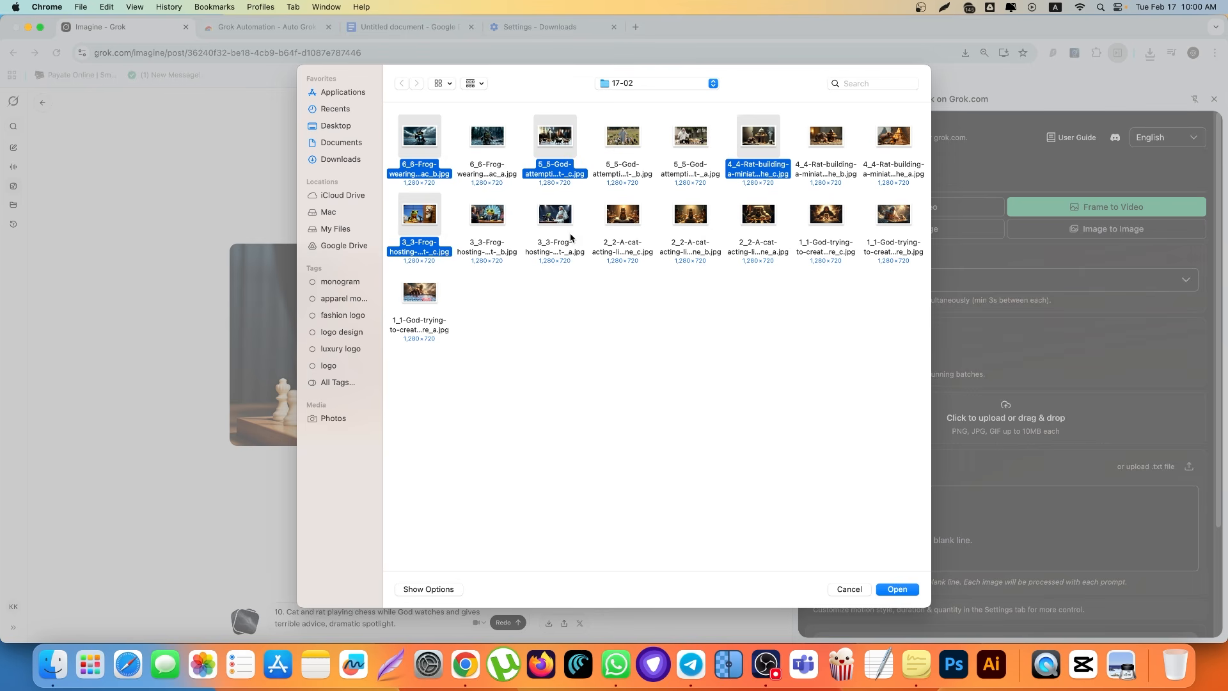
pyautogui.keyDown('super'); pyautogui.click(620, 225); pyautogui.keyUp('super')
pyautogui.keyDown('super'); pyautogui.click(805, 232); pyautogui.keyUp('super')
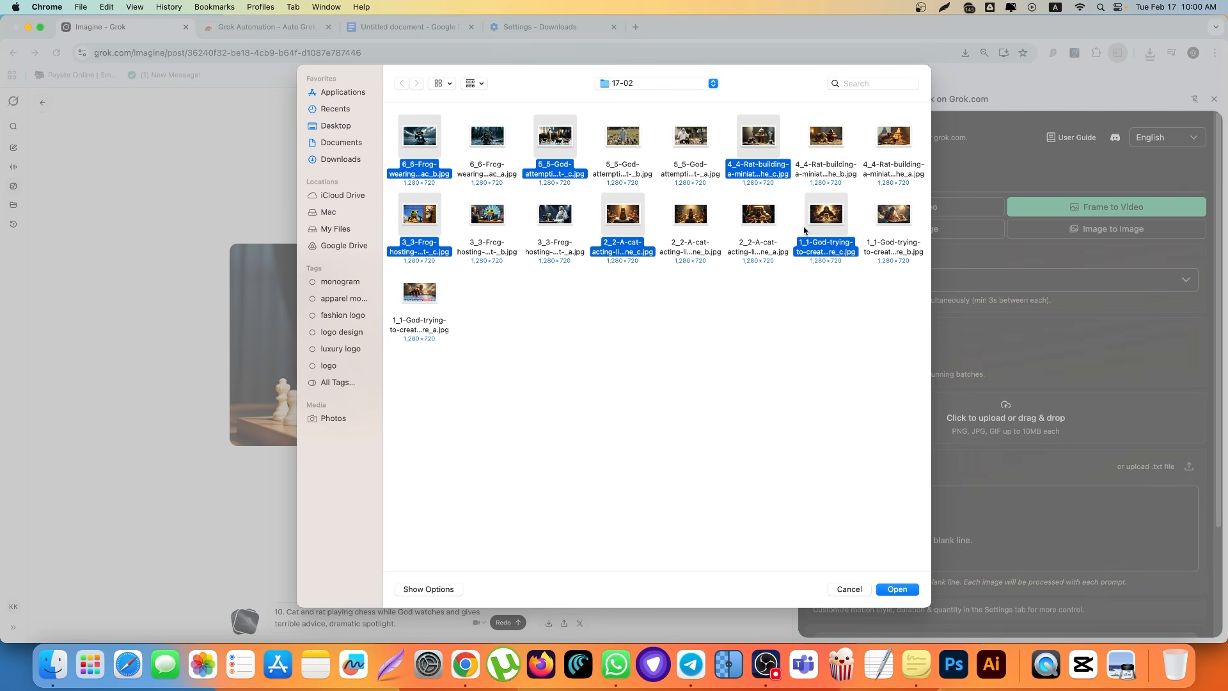
pyautogui.click(897, 589)
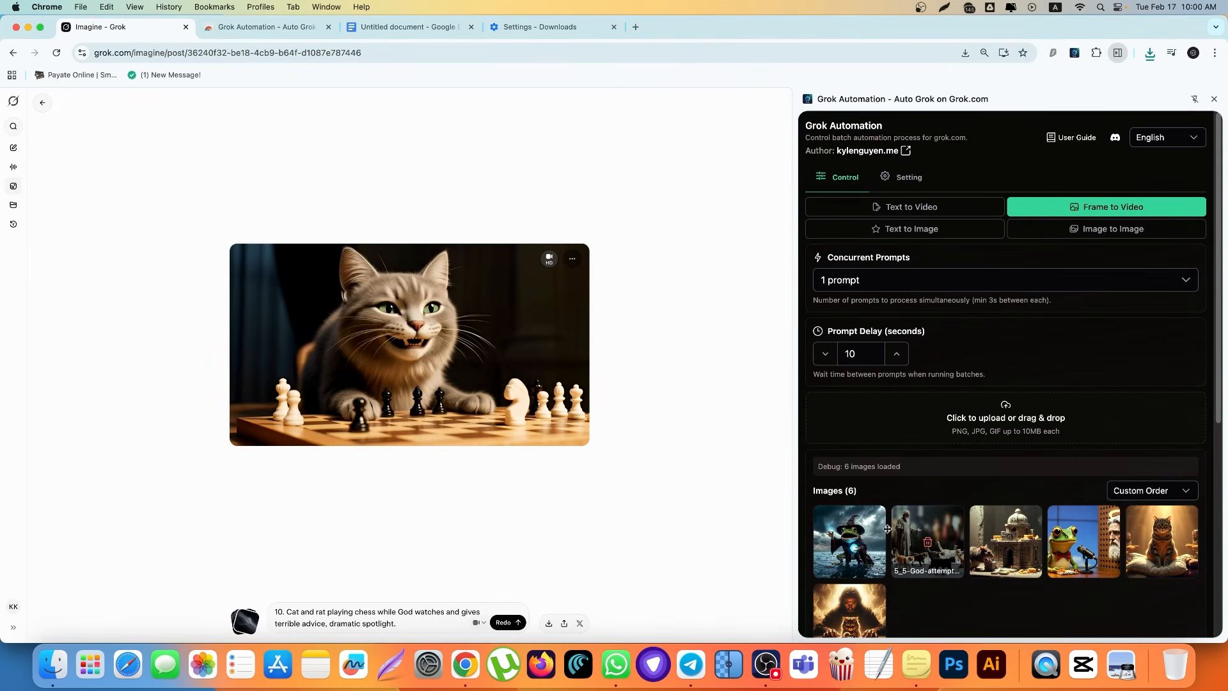
# - Check the prompt order in the Google Docs document, and move the image of God organizing cats to first place among the uploaded frames
pyautogui.click(413, 25)
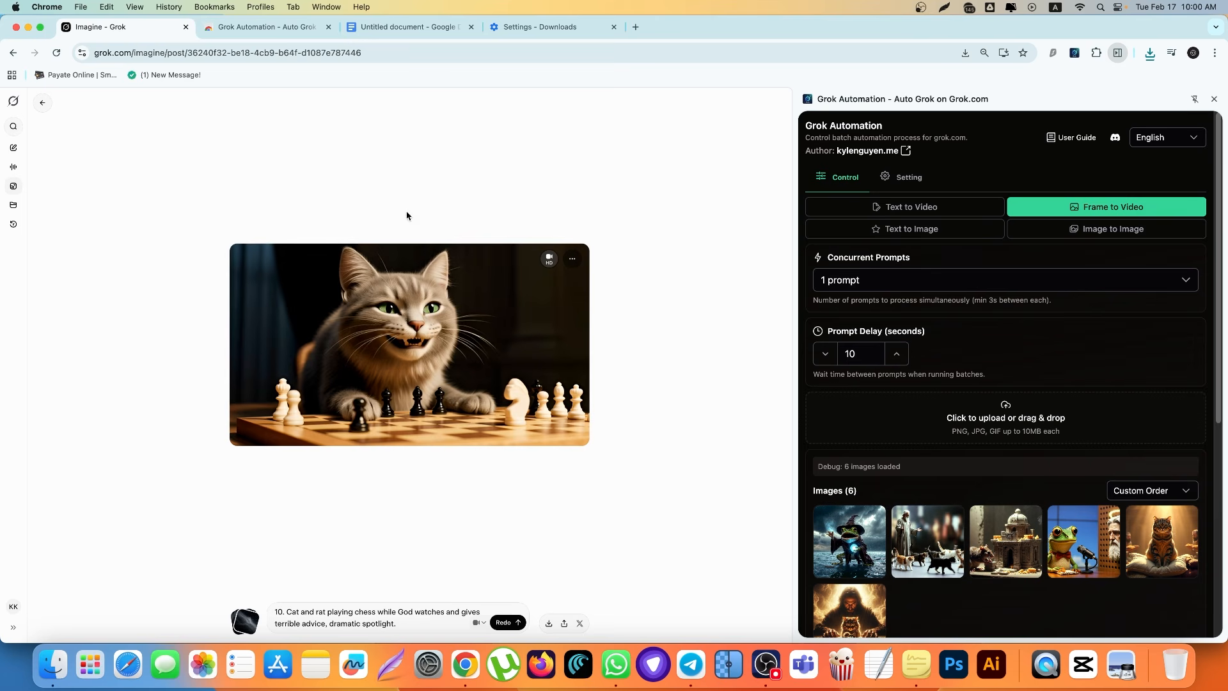
pyautogui.click(367, 32)
pyautogui.click(296, 288)
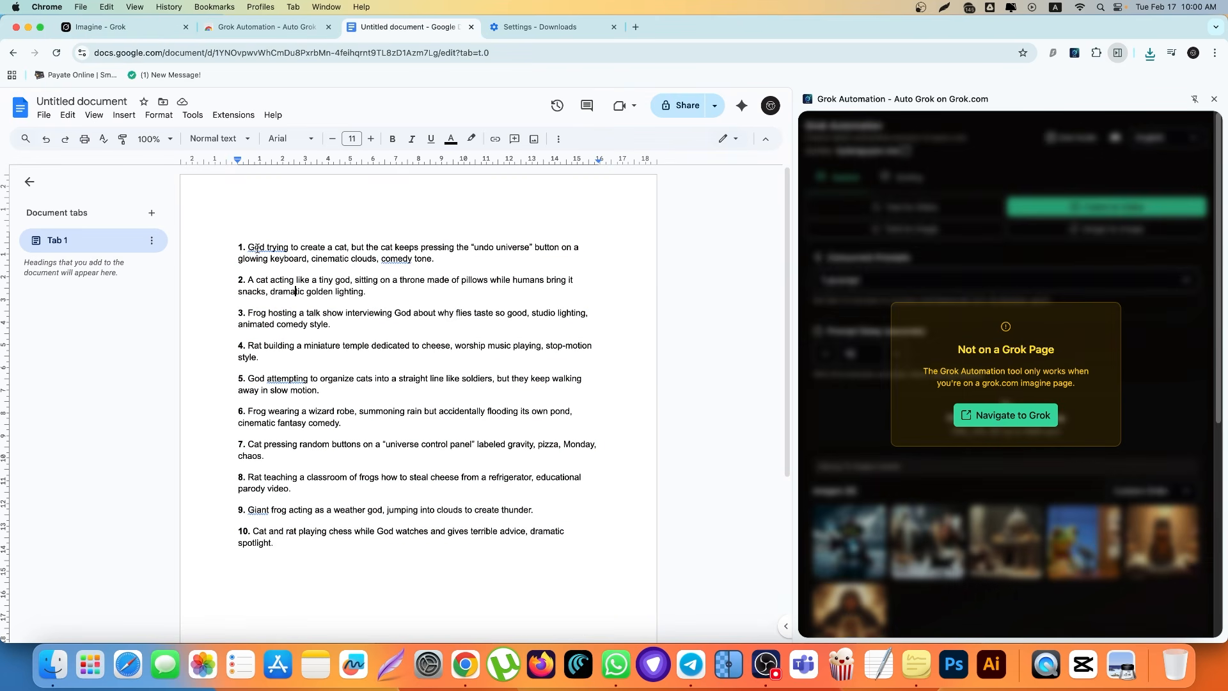
pyautogui.click(102, 27)
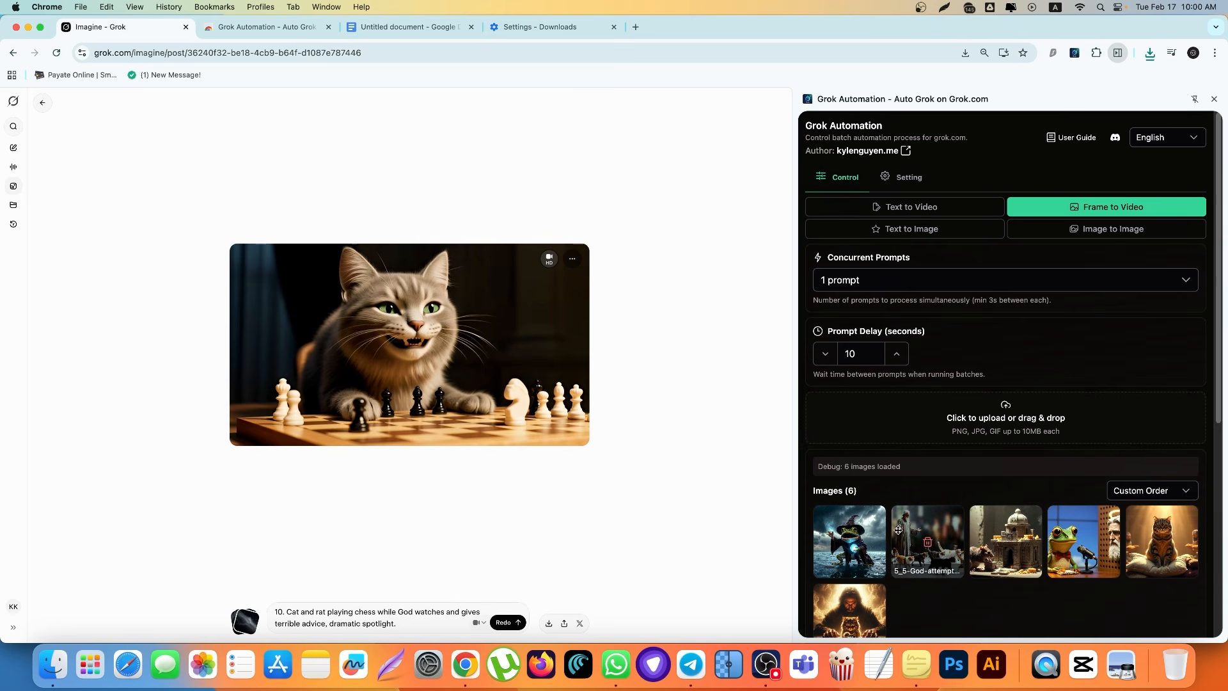
pyautogui.moveTo(921, 528); pyautogui.dragTo(843, 534)
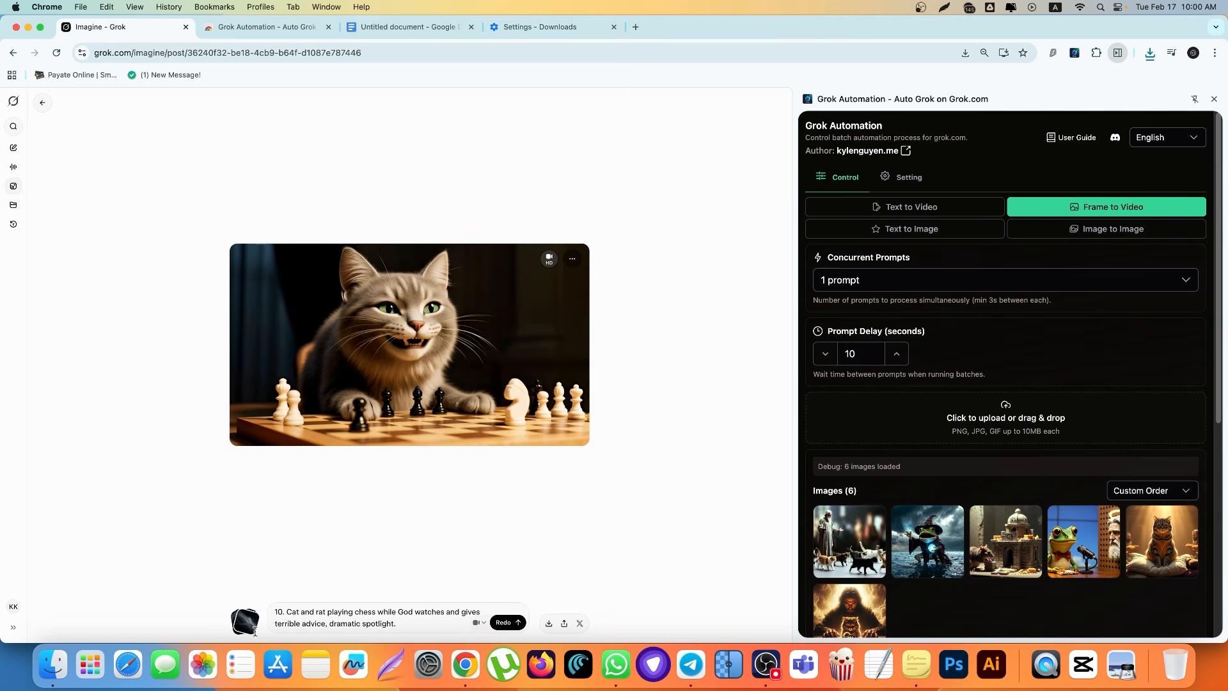
# - Check the numbered images in Finder's 17-02 folder against the uploaded frames, then return to Chrome
pyautogui.click(53, 664)
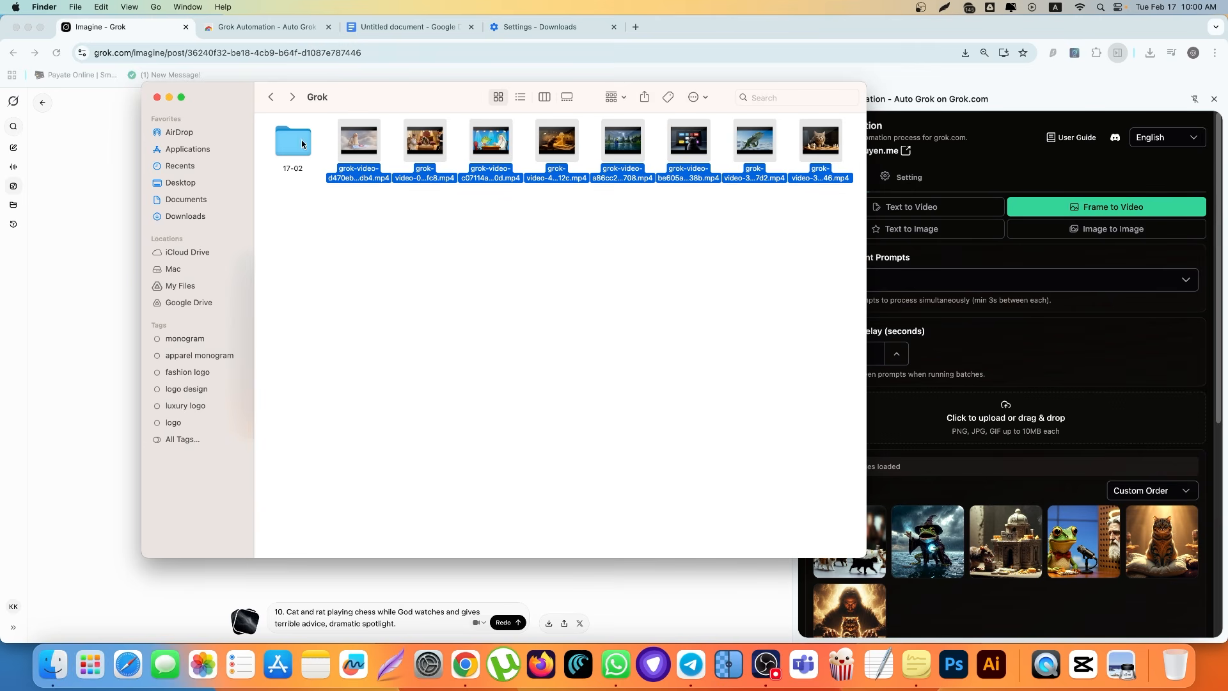
pyautogui.doubleClick(304, 145)
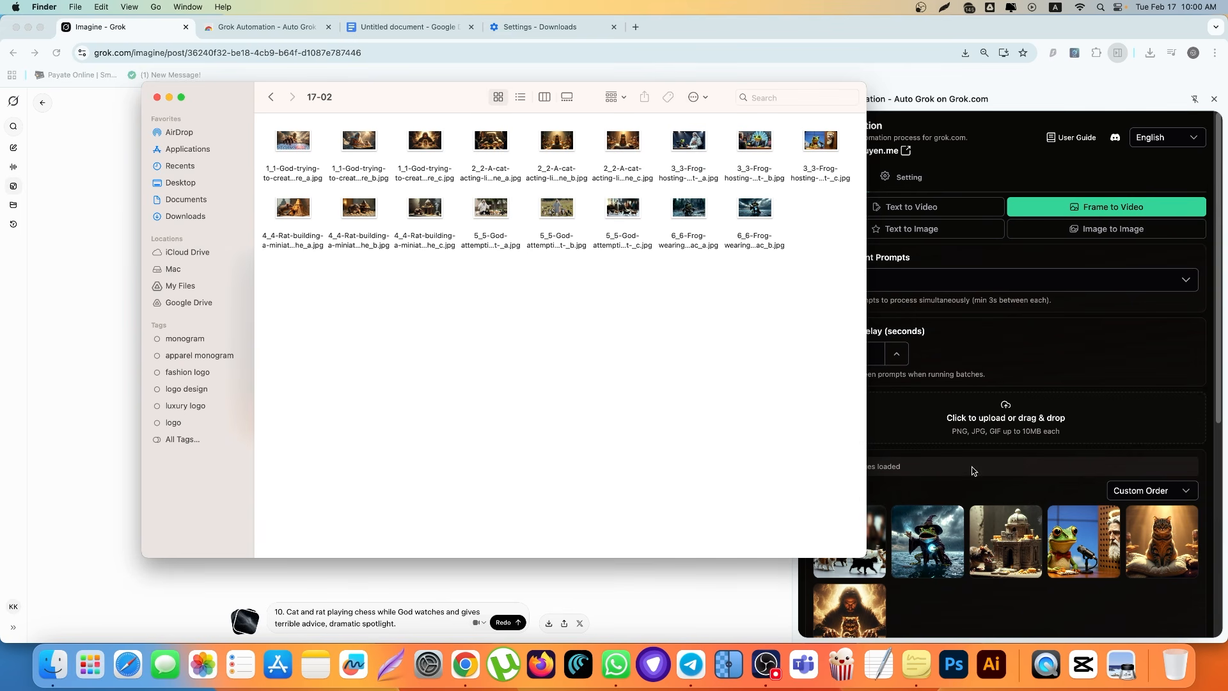
pyautogui.click(933, 487)
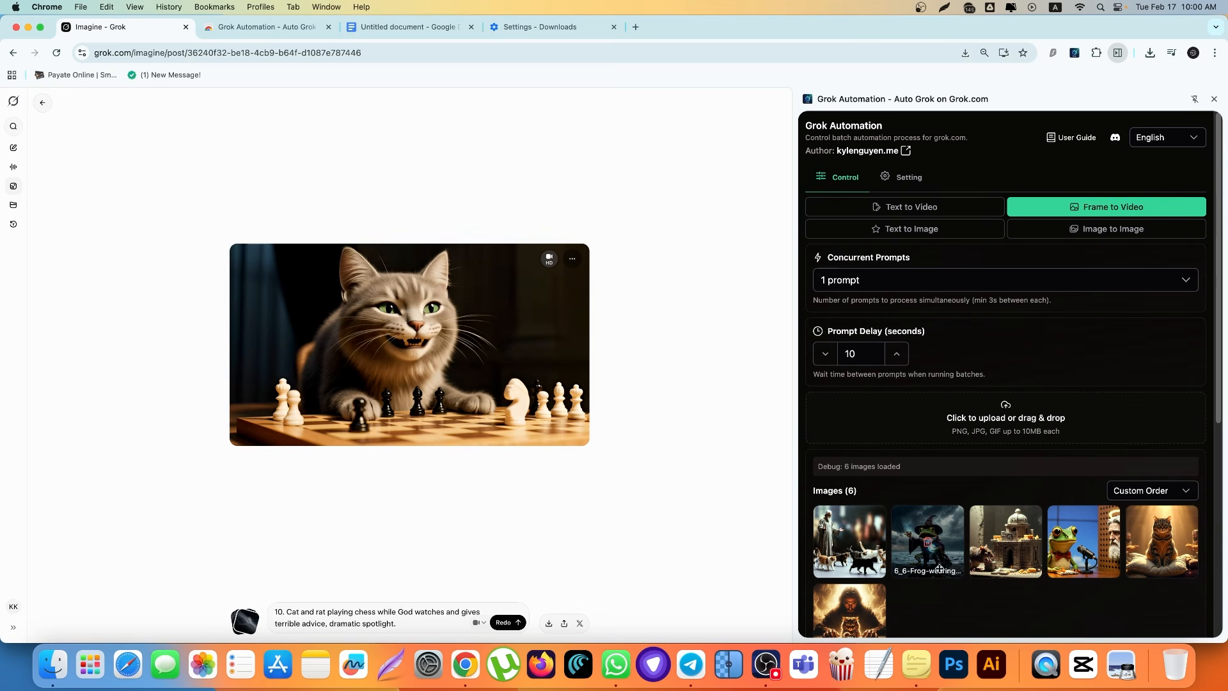
# - Copy all ten numbered prompts from the Google Docs document and paste them into the Frame to Video prompts in Grok Automation
pyautogui.click(418, 31)
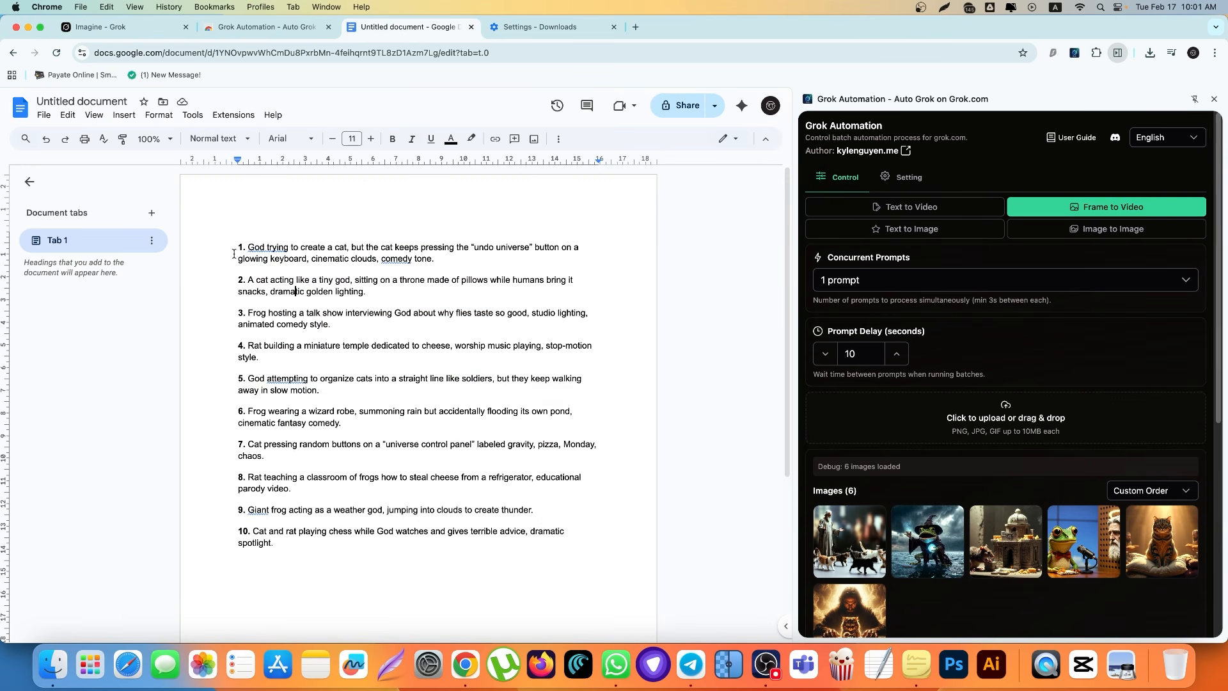
pyautogui.moveTo(233, 253); pyautogui.dragTo(343, 584)
pyautogui.press('super+c')
pyautogui.click(99, 27)
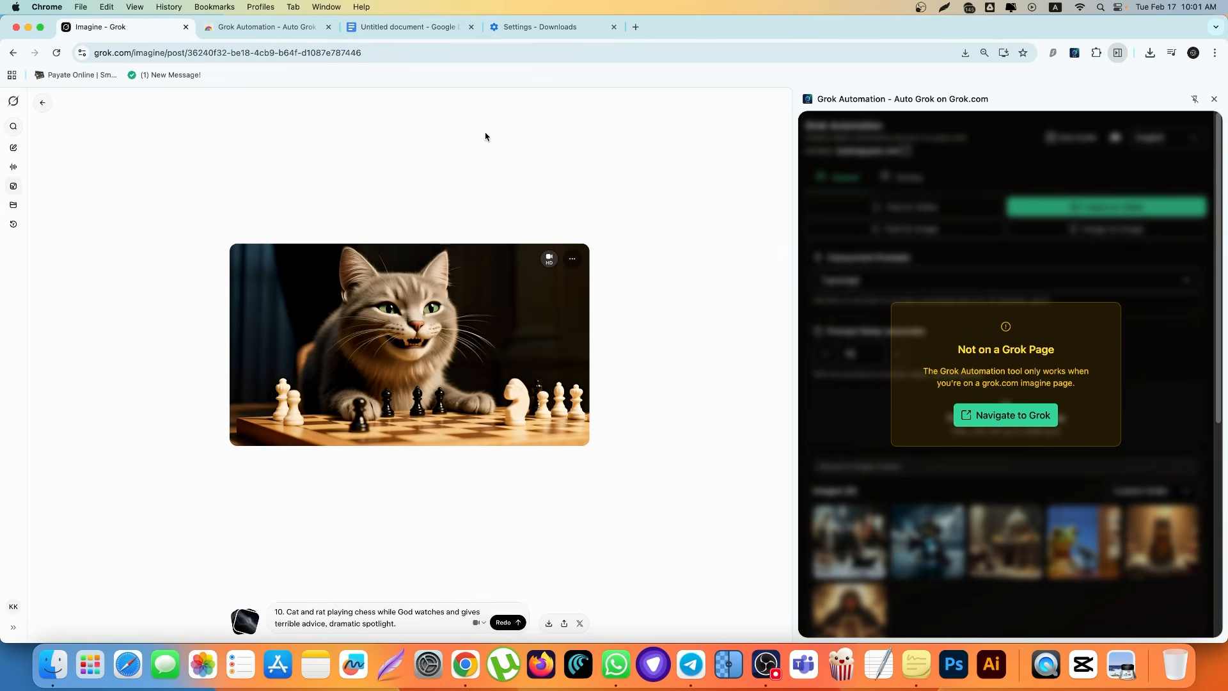
pyautogui.scroll(-6, 966, 425)
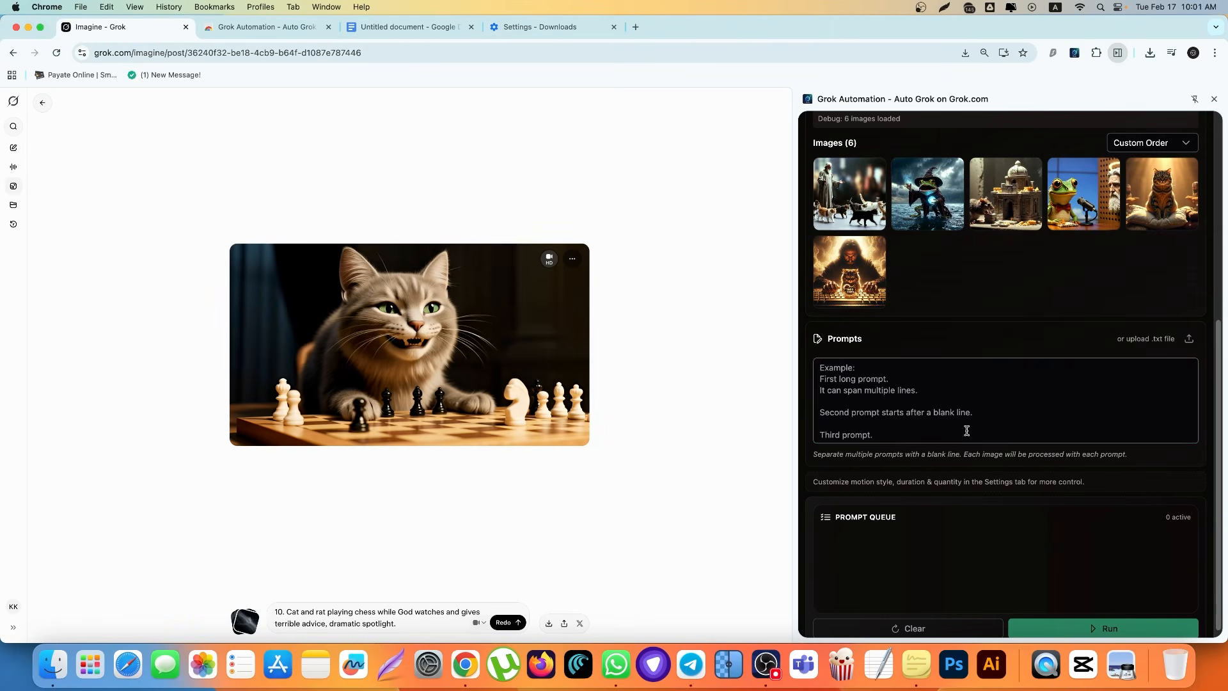
pyautogui.click(931, 404)
pyautogui.press('super+v')
pyautogui.scroll(-4, 990, 510)
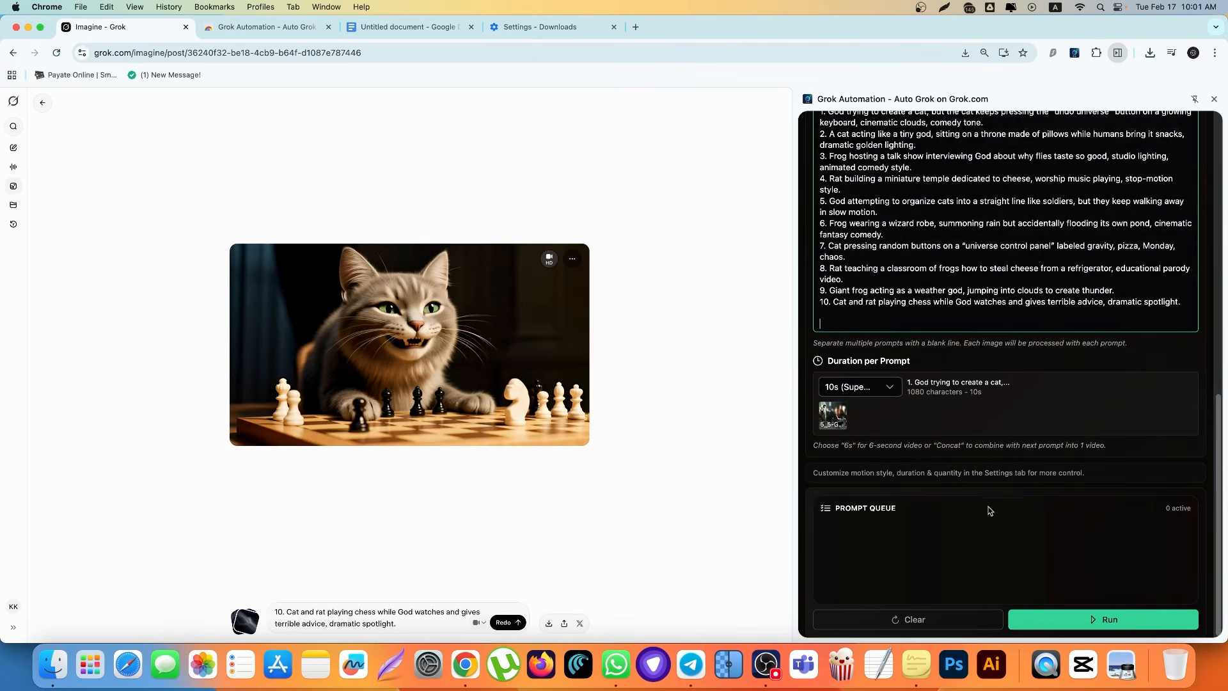
# - Review the extension's generation and download settings, then run the Frame to Video batch
pyautogui.scroll(15, 945, 201)
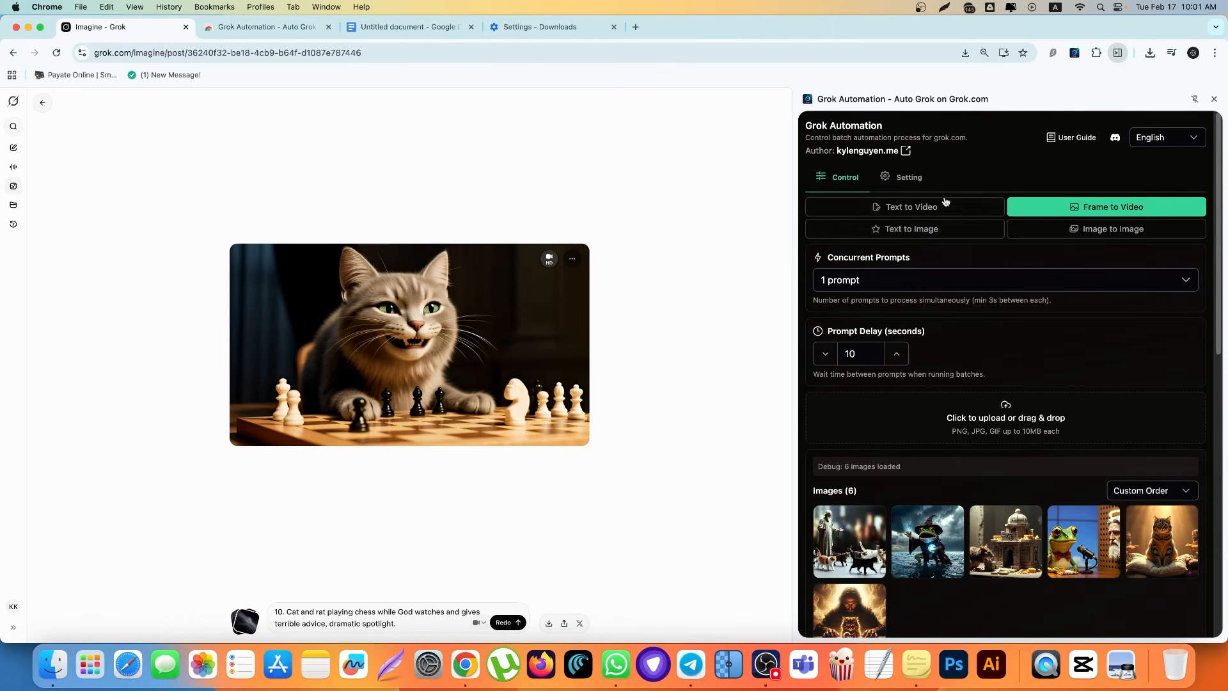
pyautogui.click(909, 178)
pyautogui.scroll(-3, 959, 454)
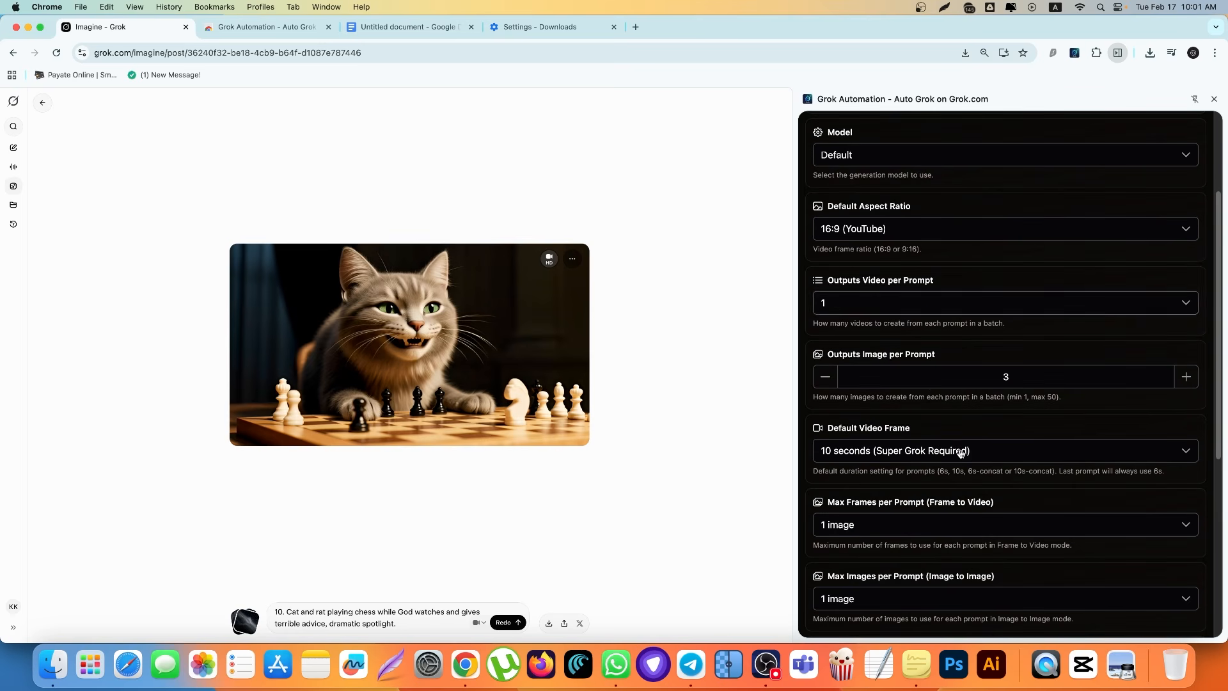
pyautogui.scroll(-6, 992, 409)
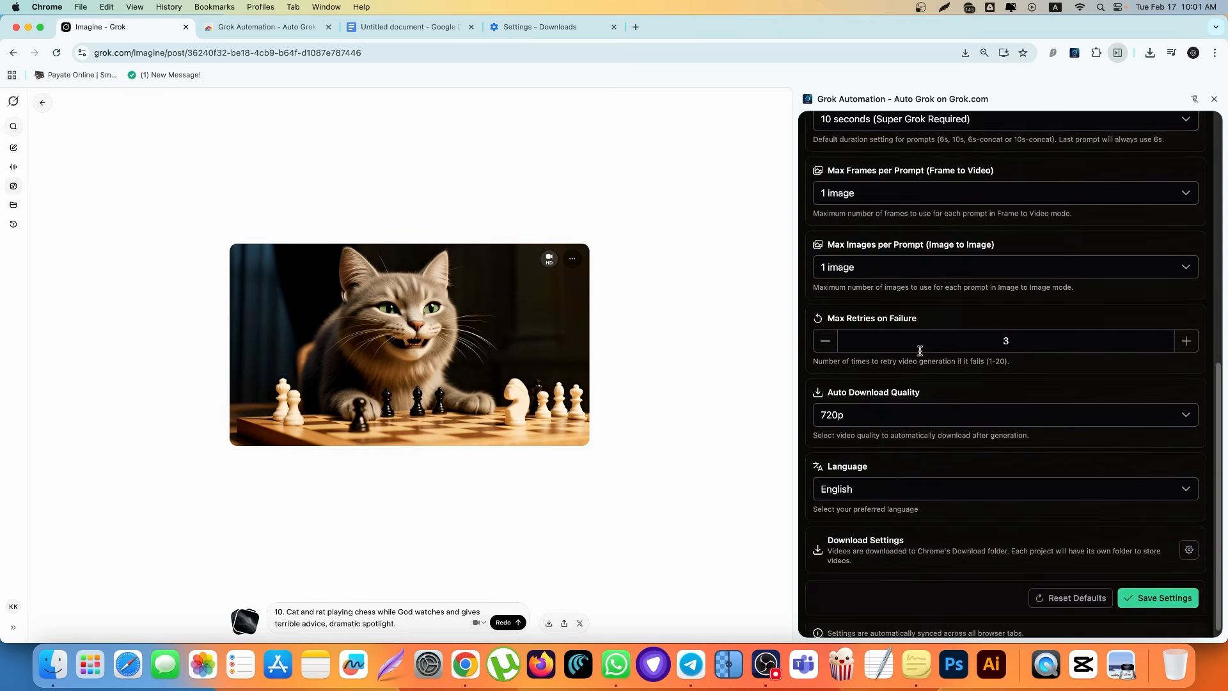
pyautogui.scroll(8, 920, 351)
pyautogui.click(838, 178)
pyautogui.scroll(-15, 1030, 502)
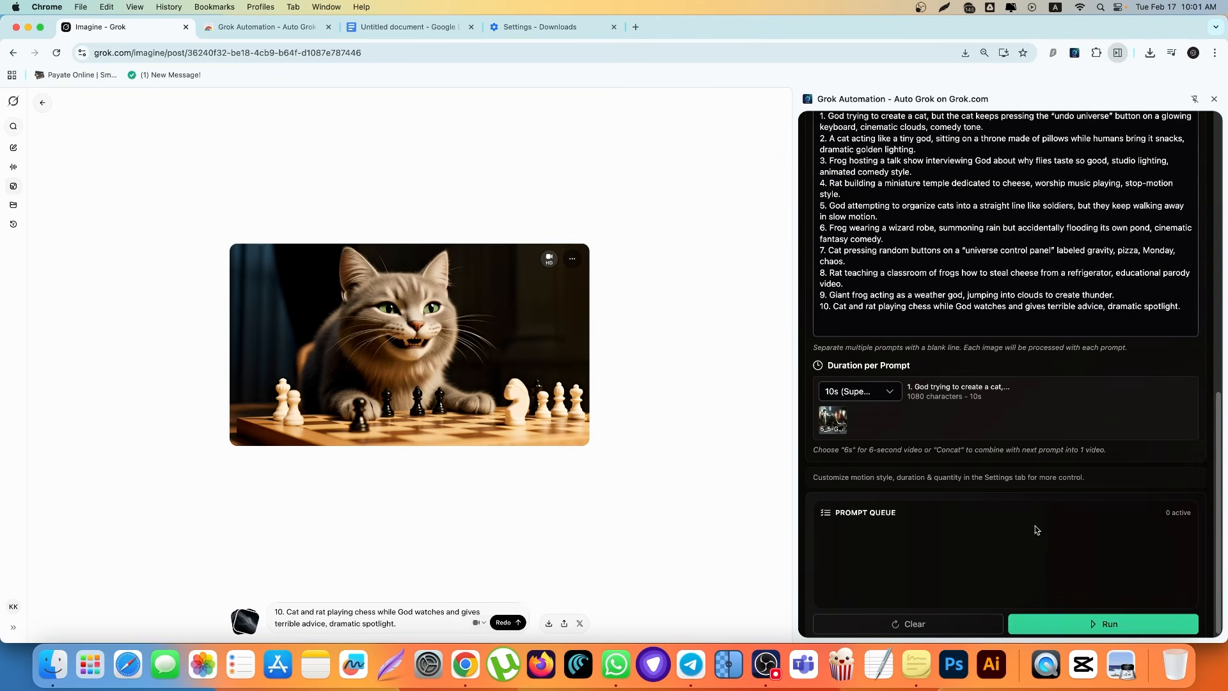
pyautogui.click(1094, 624)
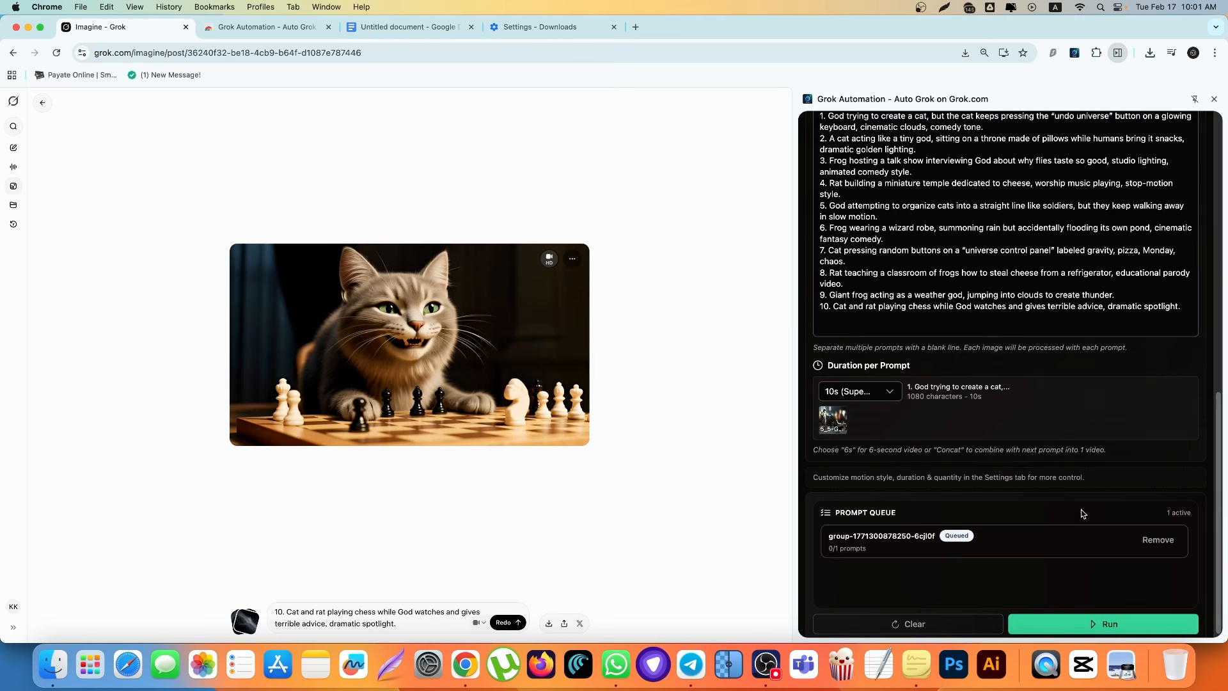
# - Monitor the running Frame to Video generation on the Grok page and compare it with the uploaded frames and prompts
pyautogui.scroll(10, 931, 386)
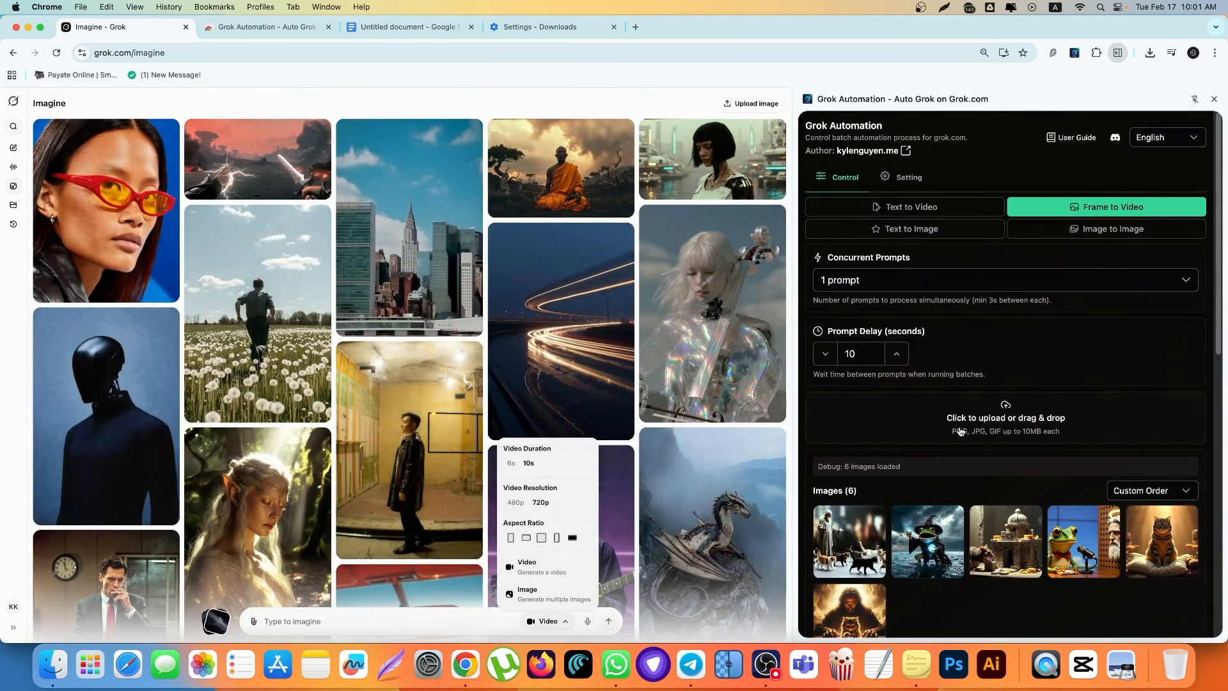
pyautogui.scroll(-5, 1006, 405)
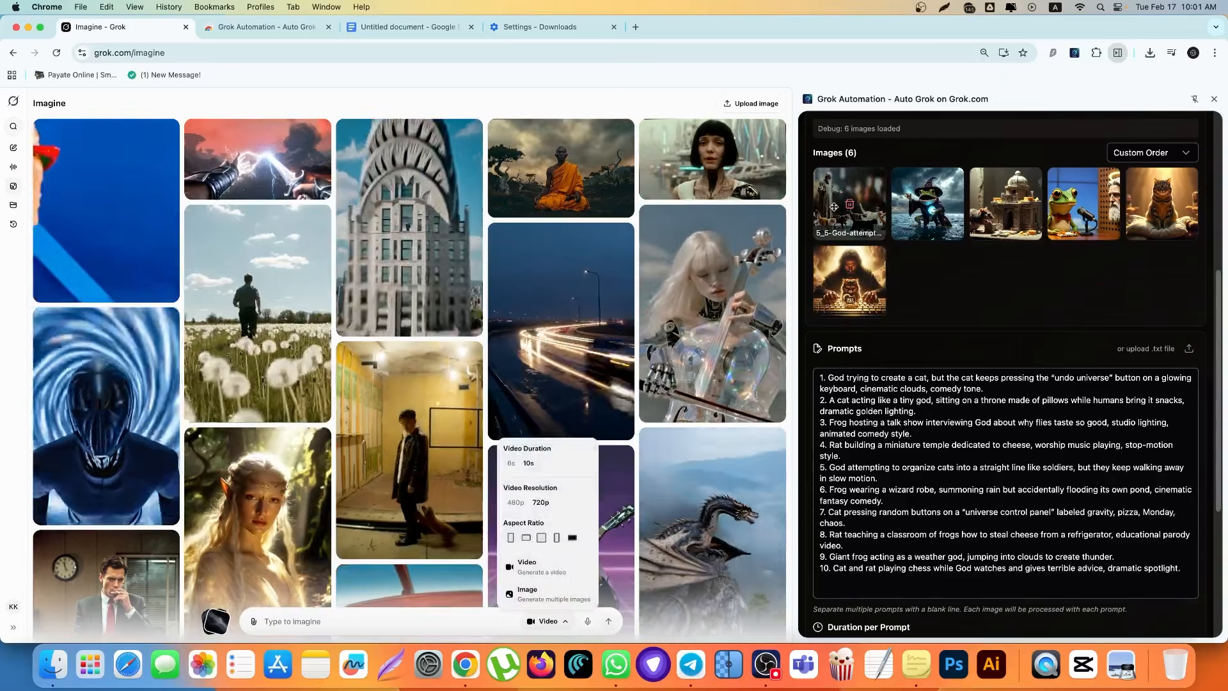
pyautogui.click(536, 574)
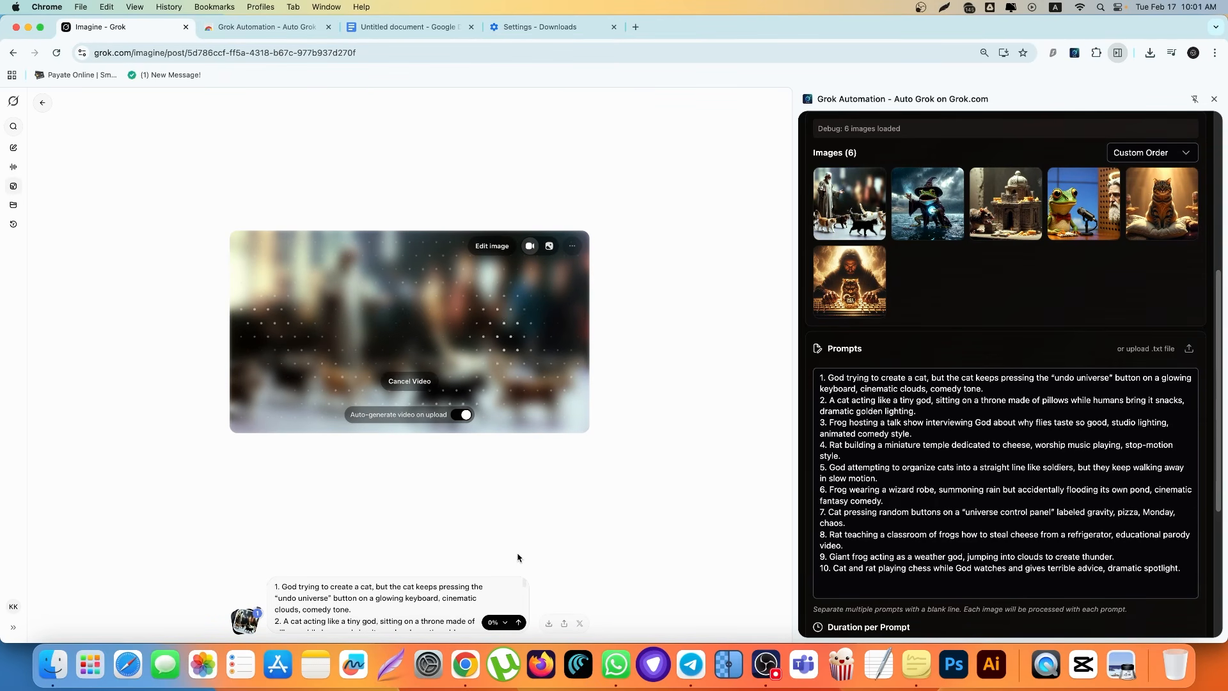
pyautogui.scroll(5, 1005, 358)
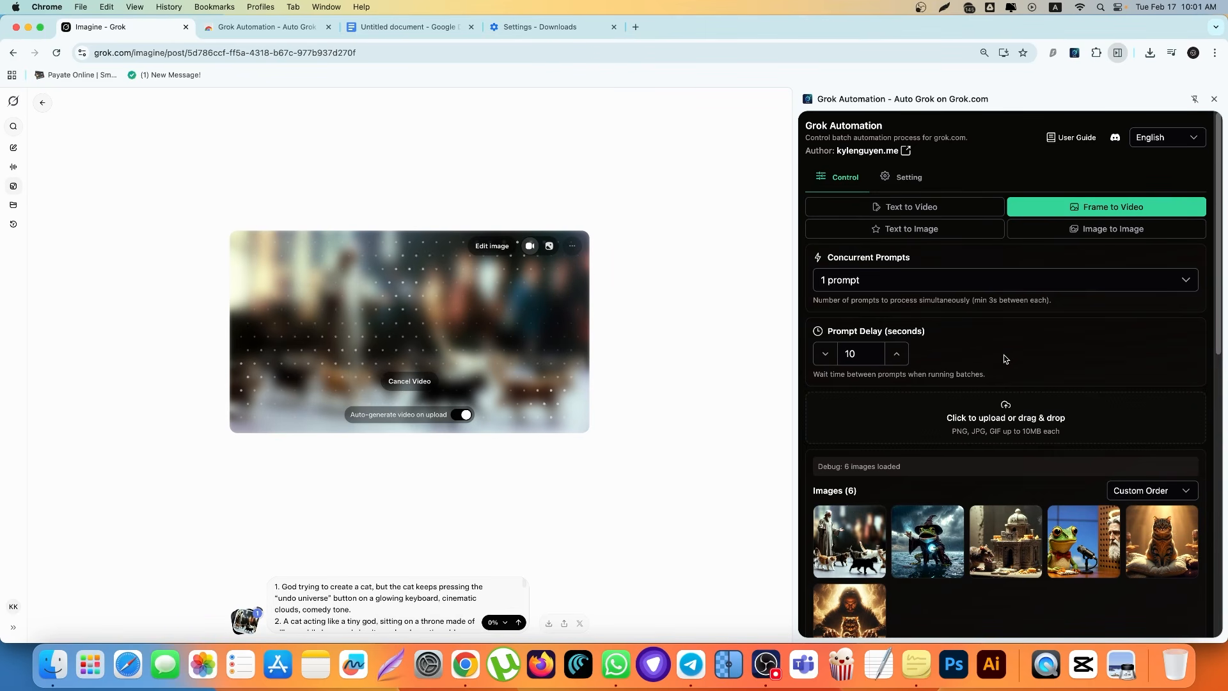
pyautogui.scroll(-3, 945, 356)
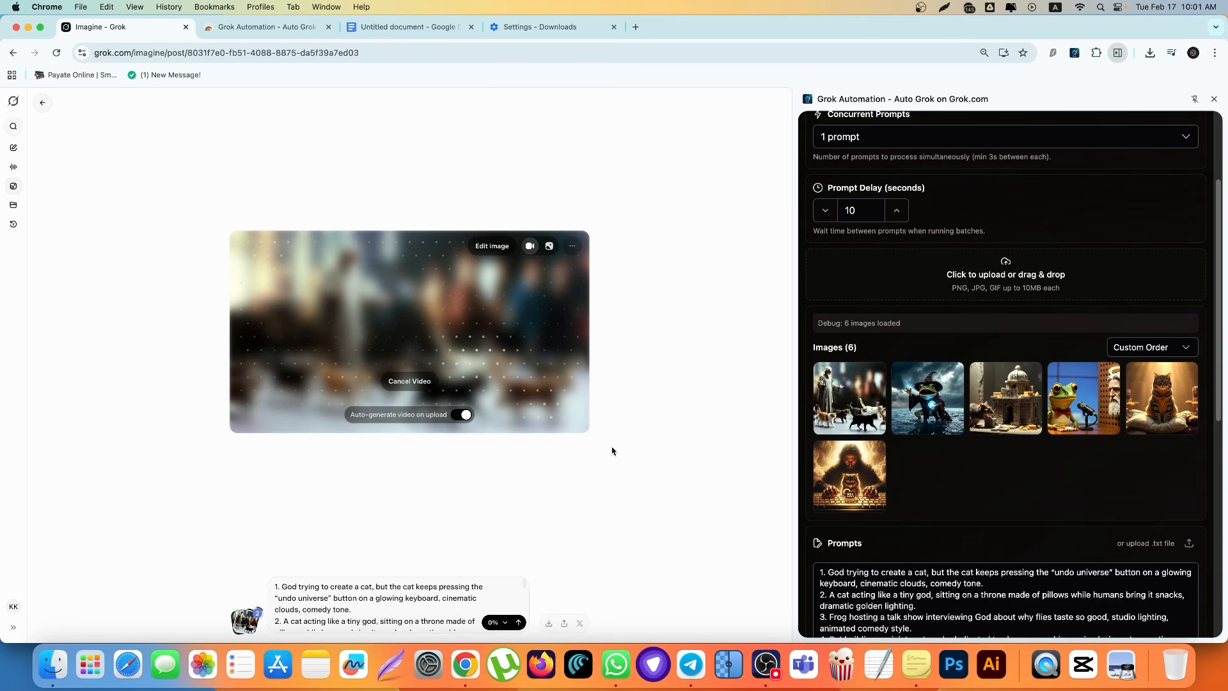
pyautogui.scroll(-1, 915, 382)
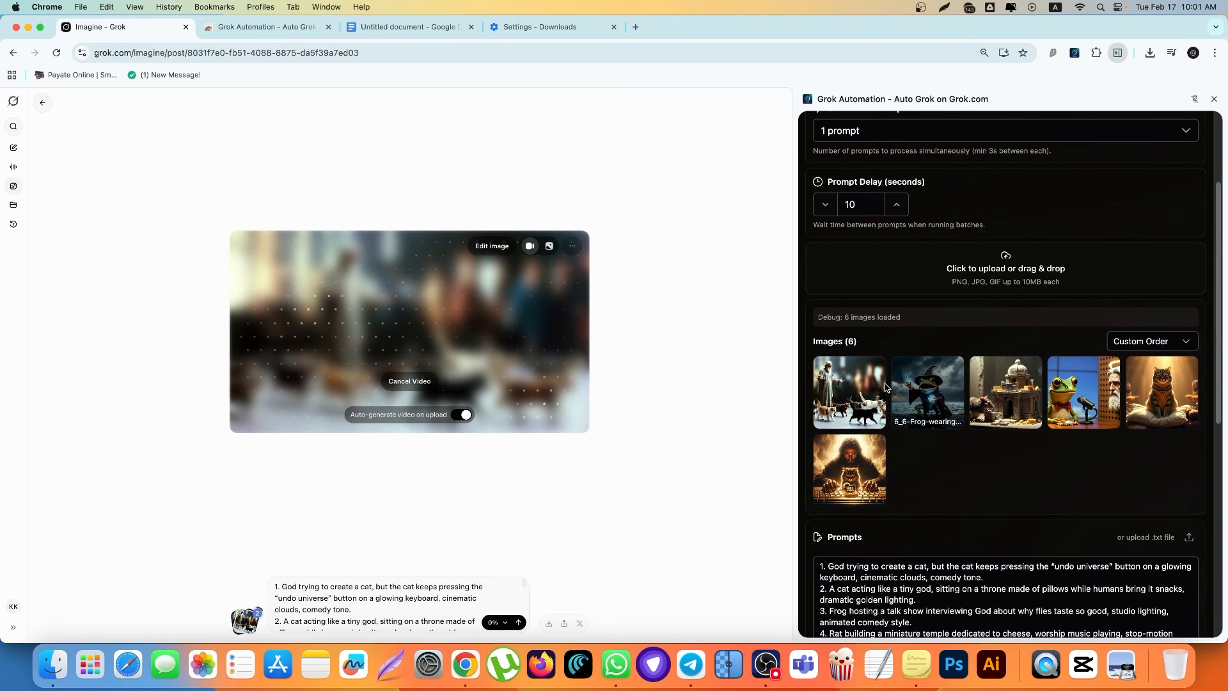
pyautogui.scroll(3, 898, 397)
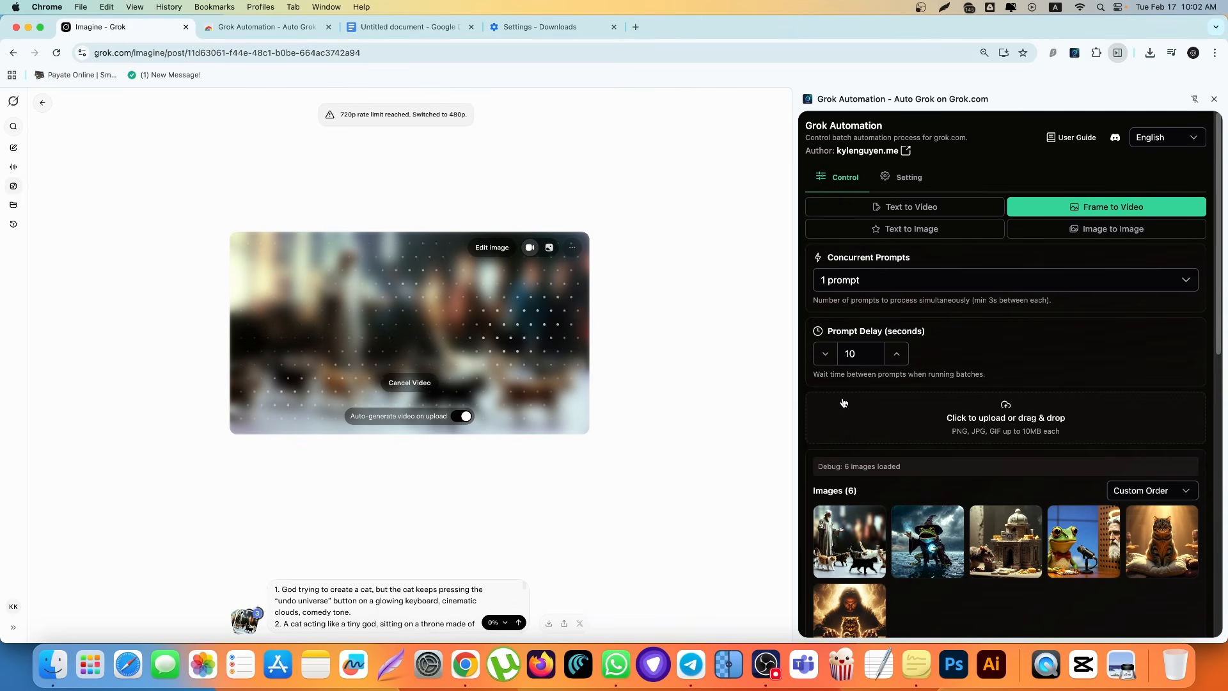
pyautogui.scroll(-3, 934, 406)
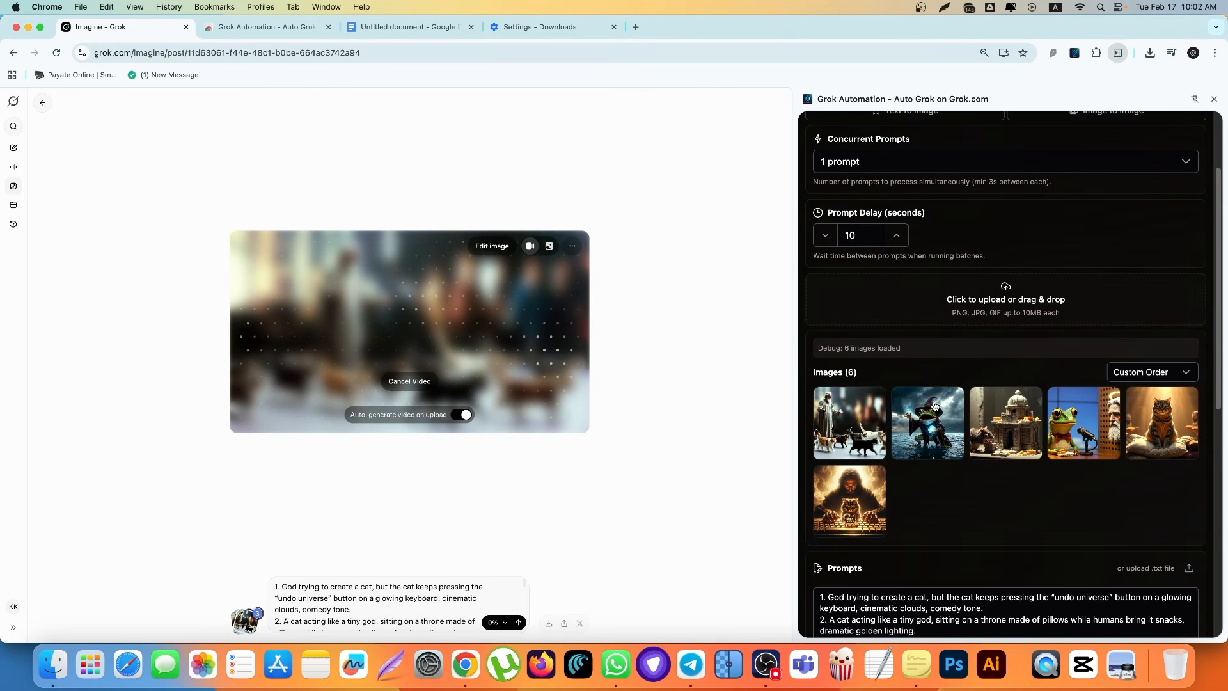